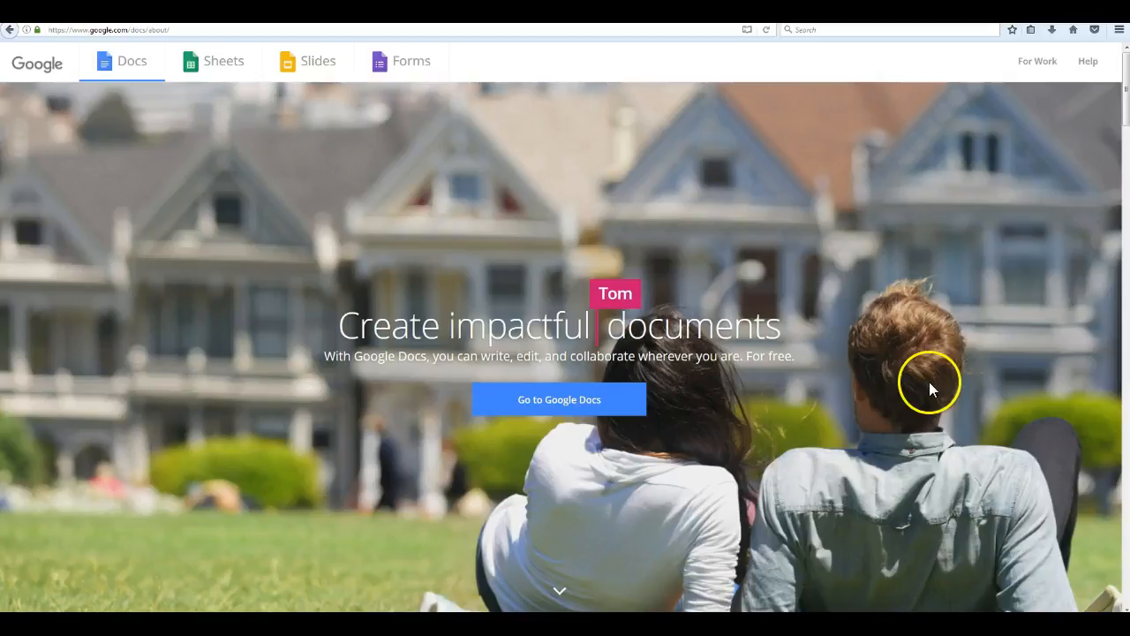
# Return to google.com using the Google logo on the Docs about page.
pyautogui.click(36, 67)
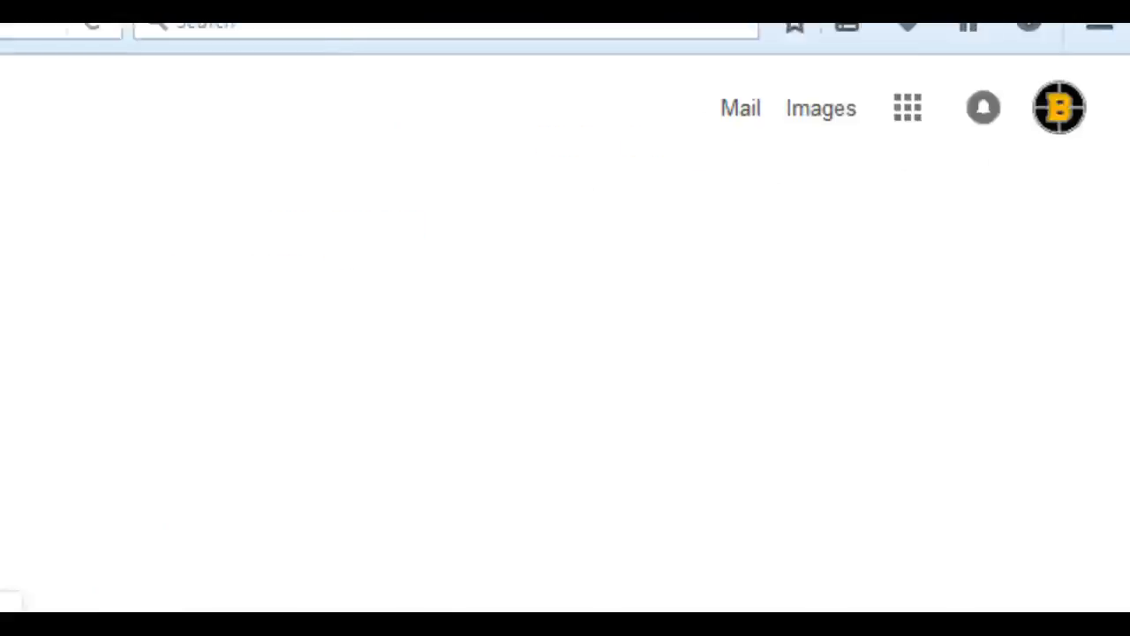
# Browse the Google apps list, including the More apps section.
pyautogui.click(1056, 62)
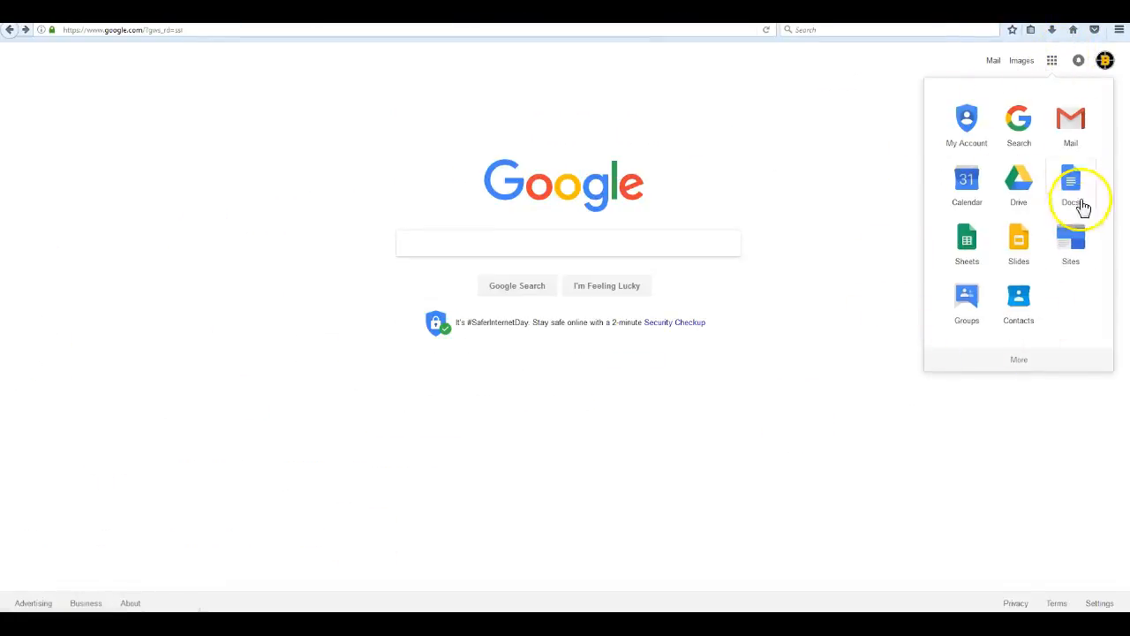
pyautogui.click(1020, 363)
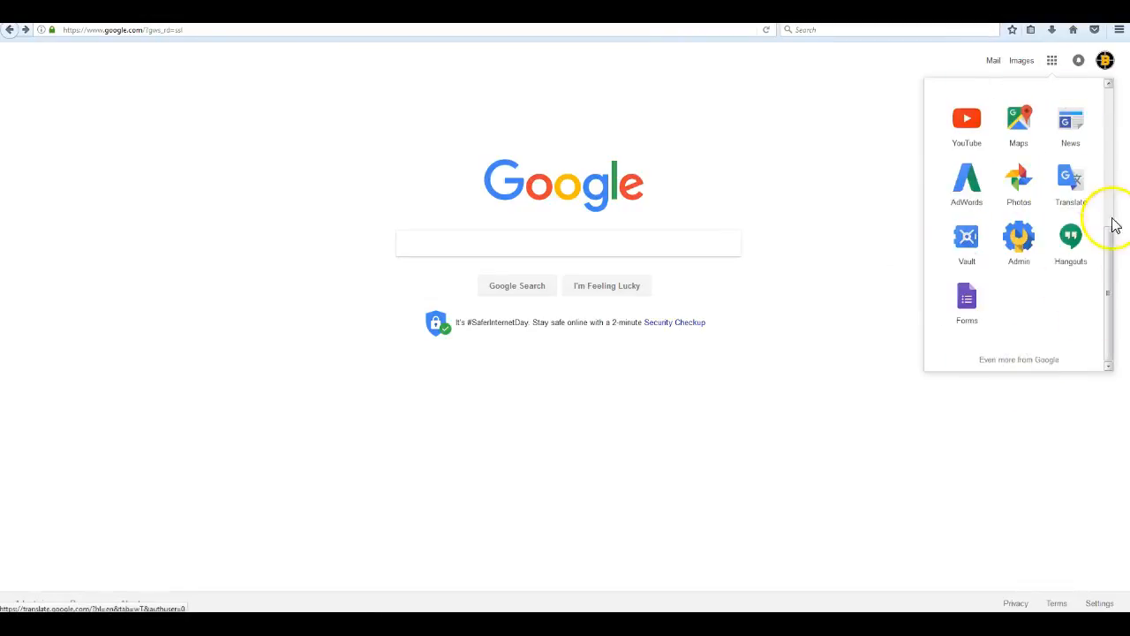
pyautogui.moveTo(1107, 285); pyautogui.dragTo(1102, 130)
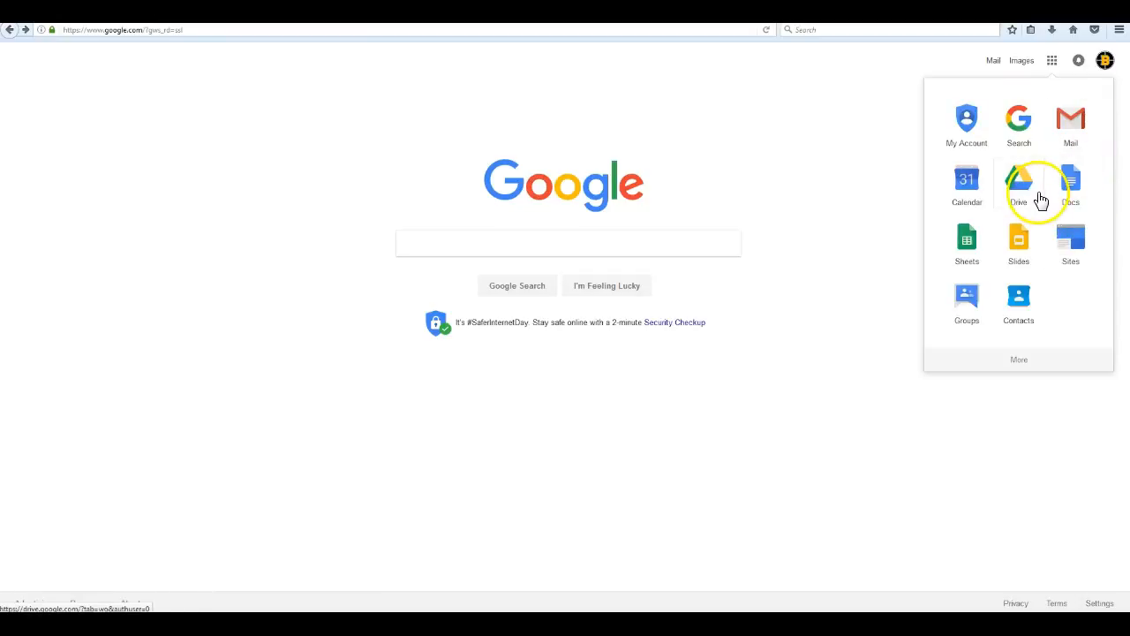
# Search Google for 'google doc', view the Docs about page result, then go back.
pyautogui.click(492, 247)
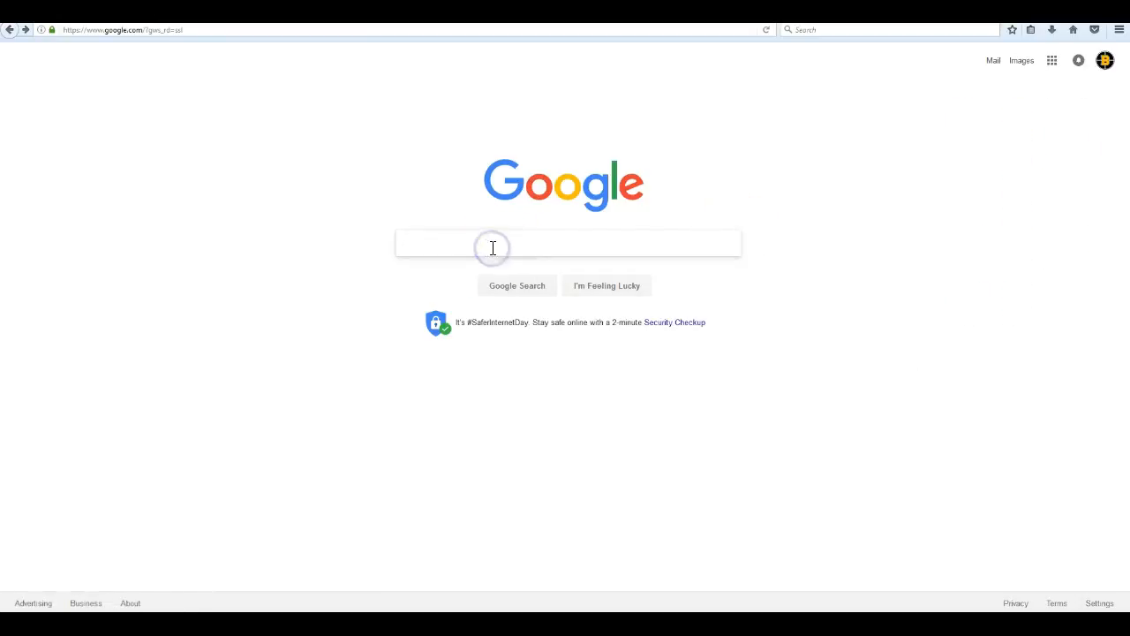
pyautogui.write('google doc')
pyautogui.press('Return')
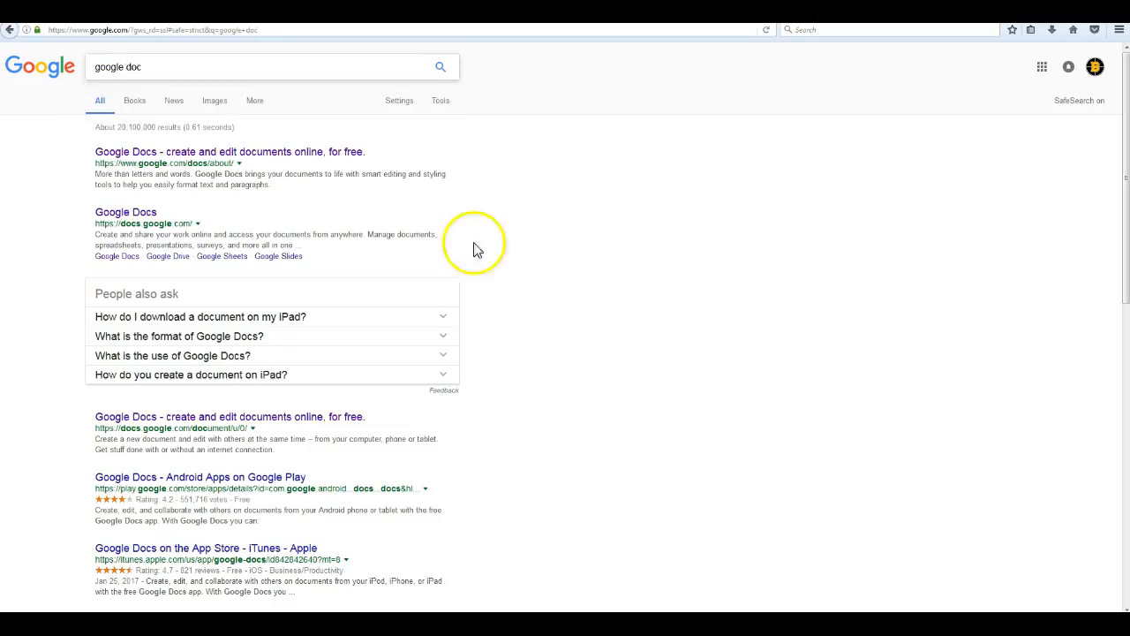
pyautogui.click(270, 157)
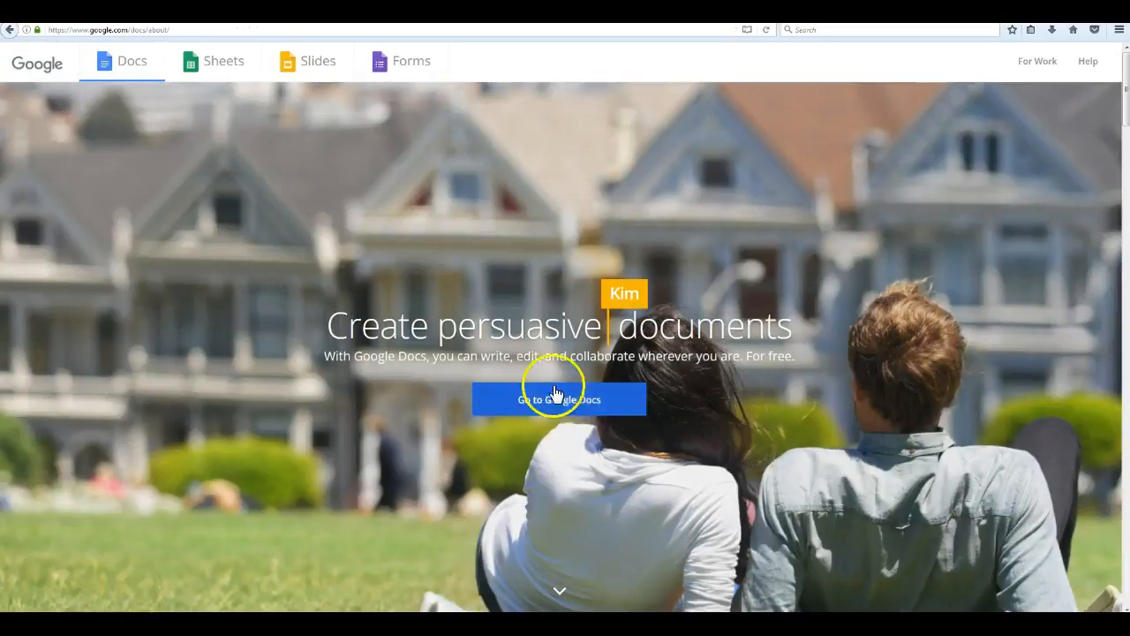
pyautogui.click(10, 29)
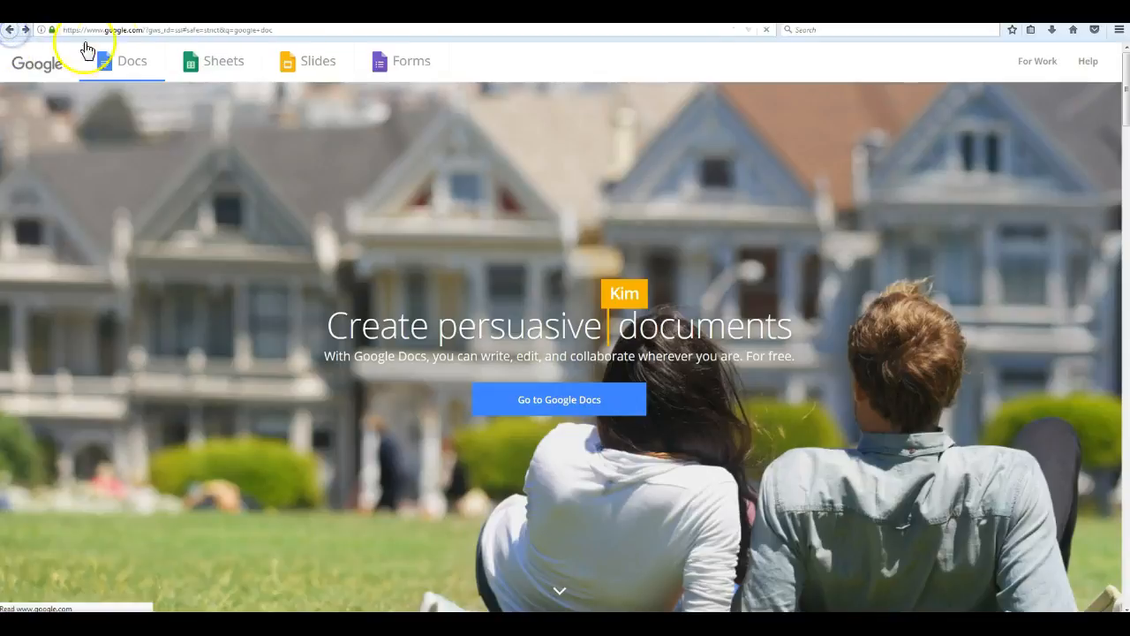
# Load docs.google.com from the browser address bar.
pyautogui.click(139, 30)
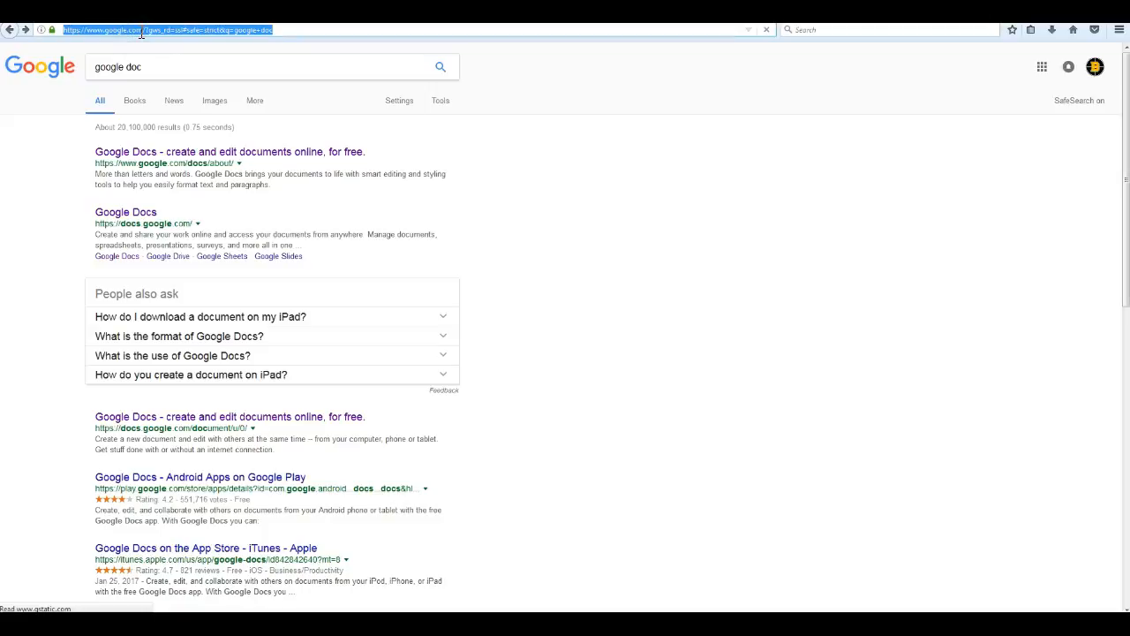
pyautogui.write('docs.google.com/')
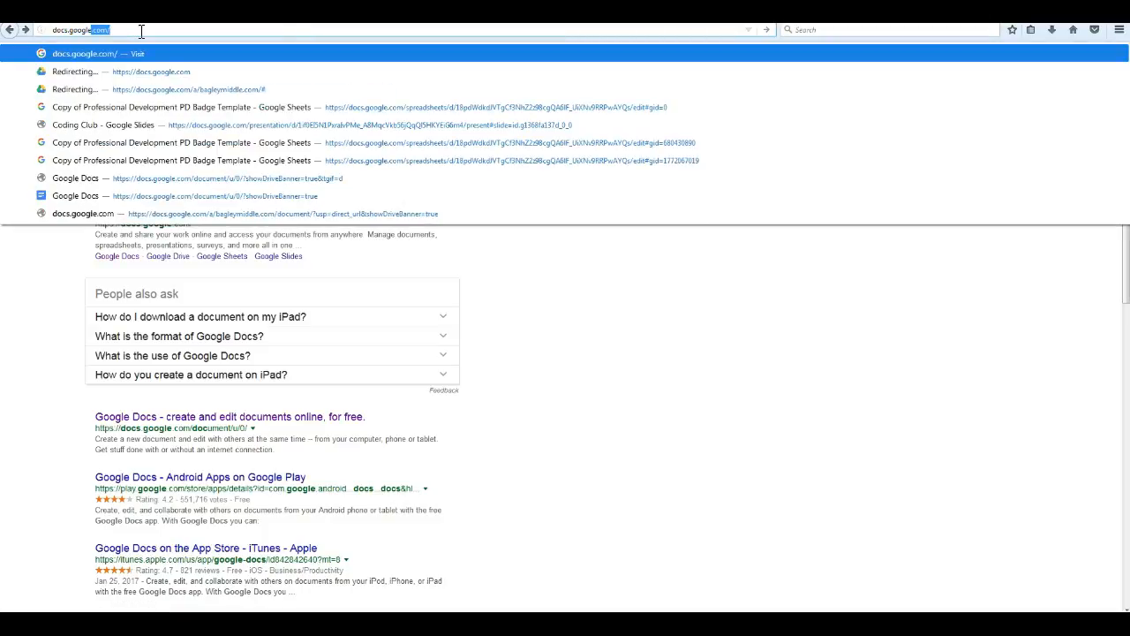
pyautogui.press('Return')
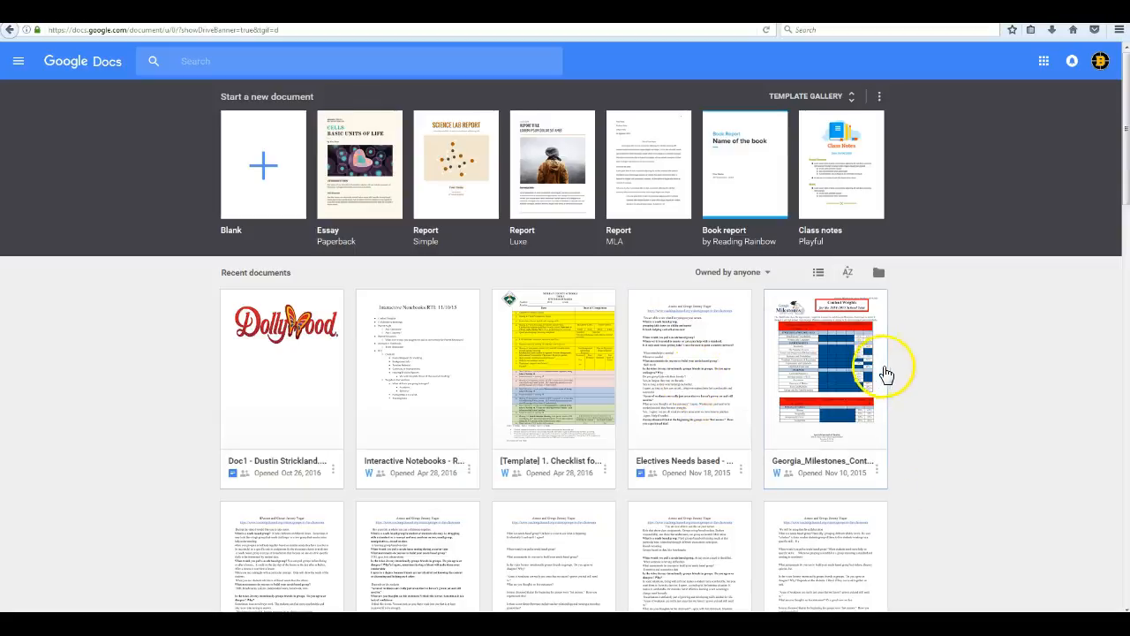
pyautogui.click(976, 360)
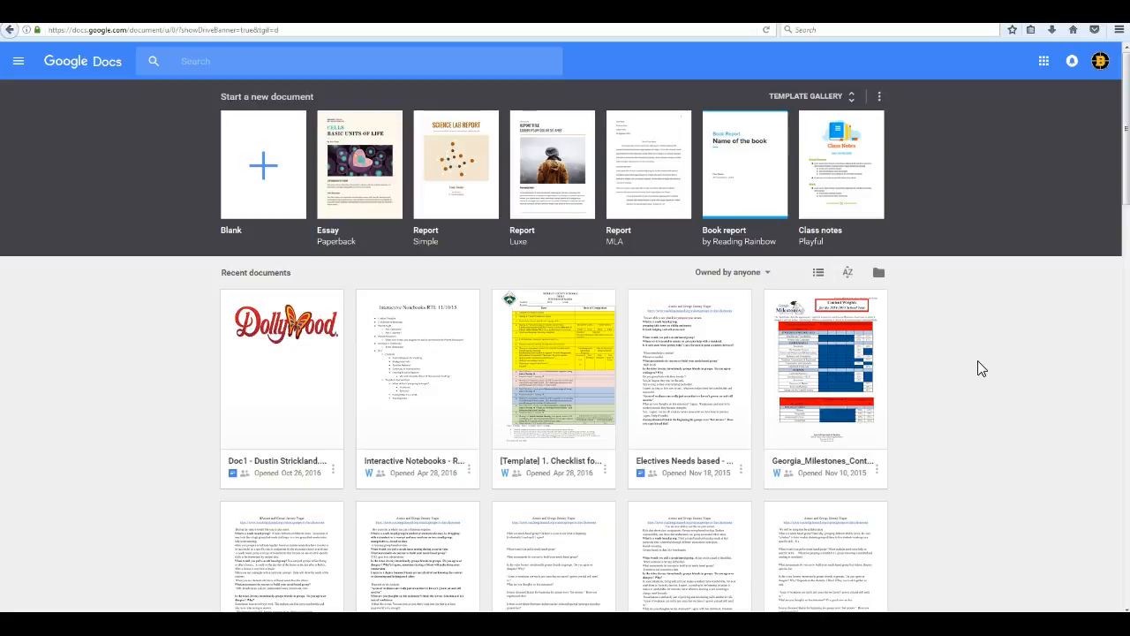
pyautogui.scroll(-2, 978, 368)
pyautogui.scroll(2, 979, 369)
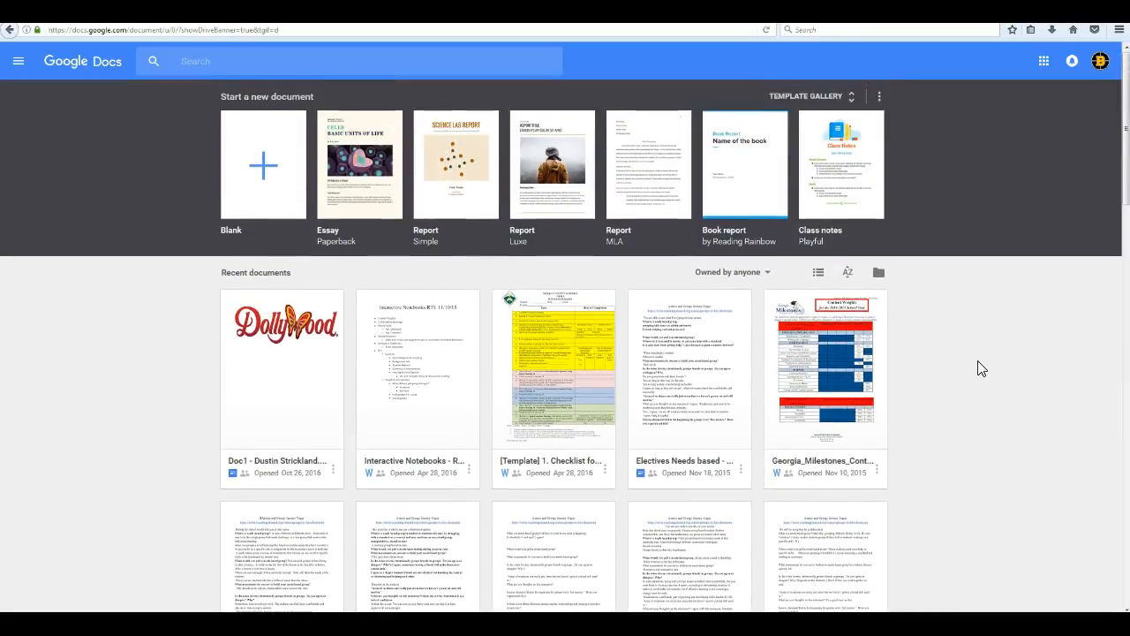
pyautogui.scroll(-2, 978, 368)
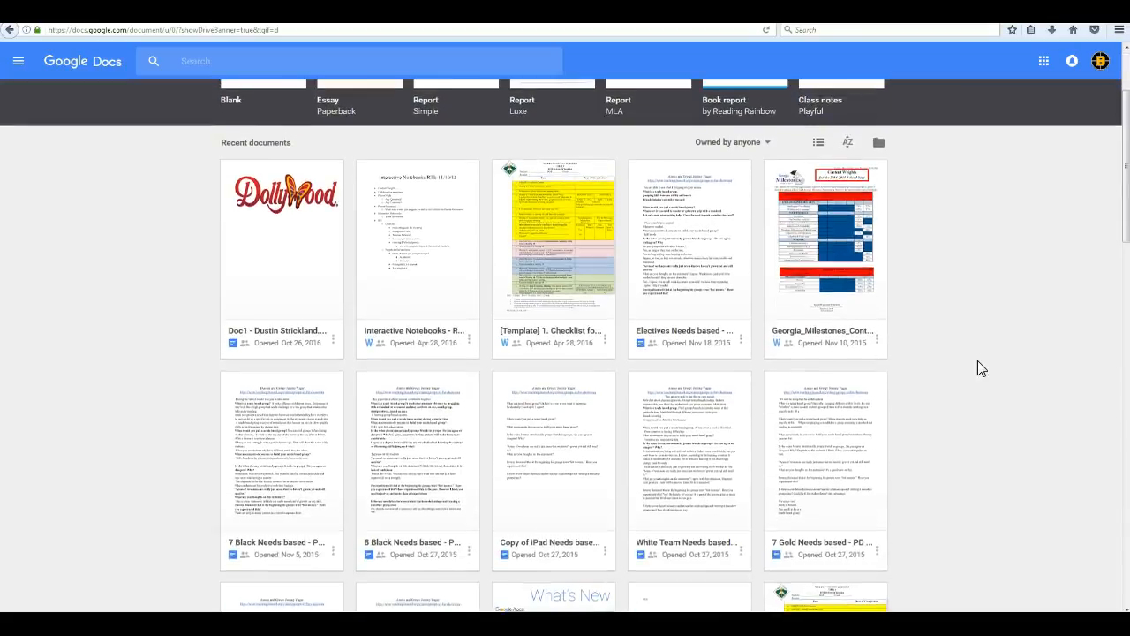
pyautogui.scroll(2, 979, 369)
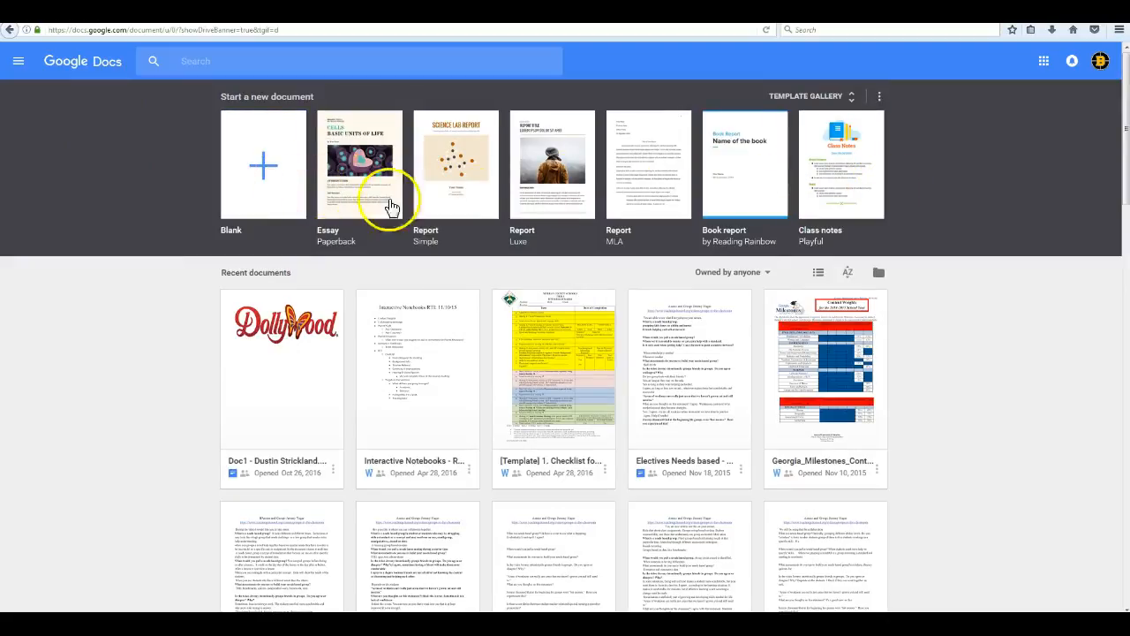
pyautogui.click(852, 96)
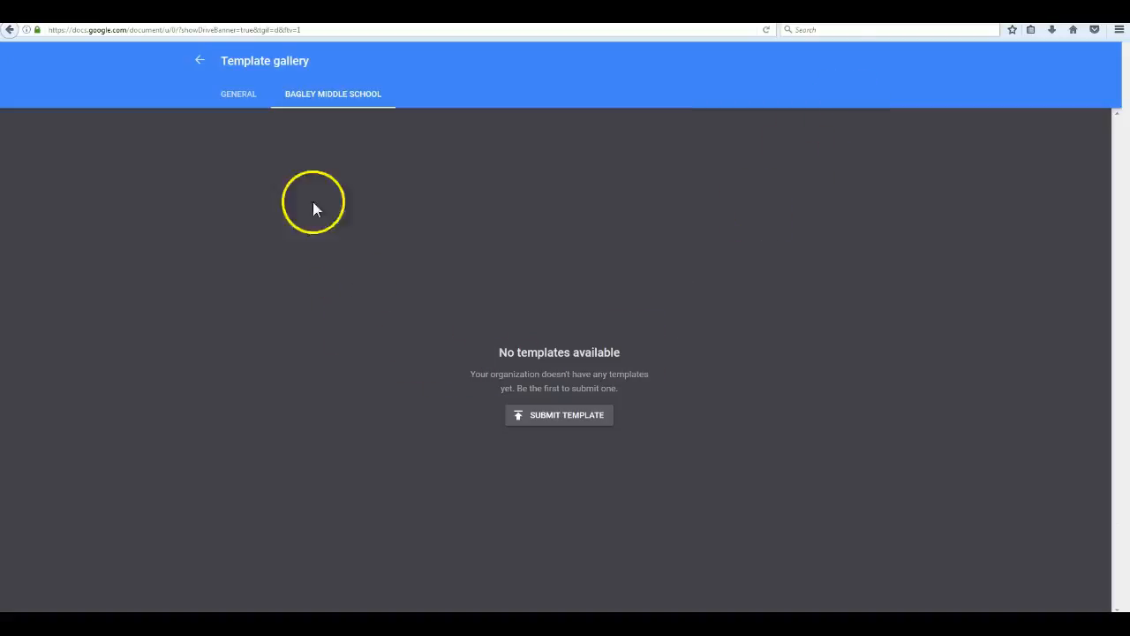
pyautogui.click(239, 97)
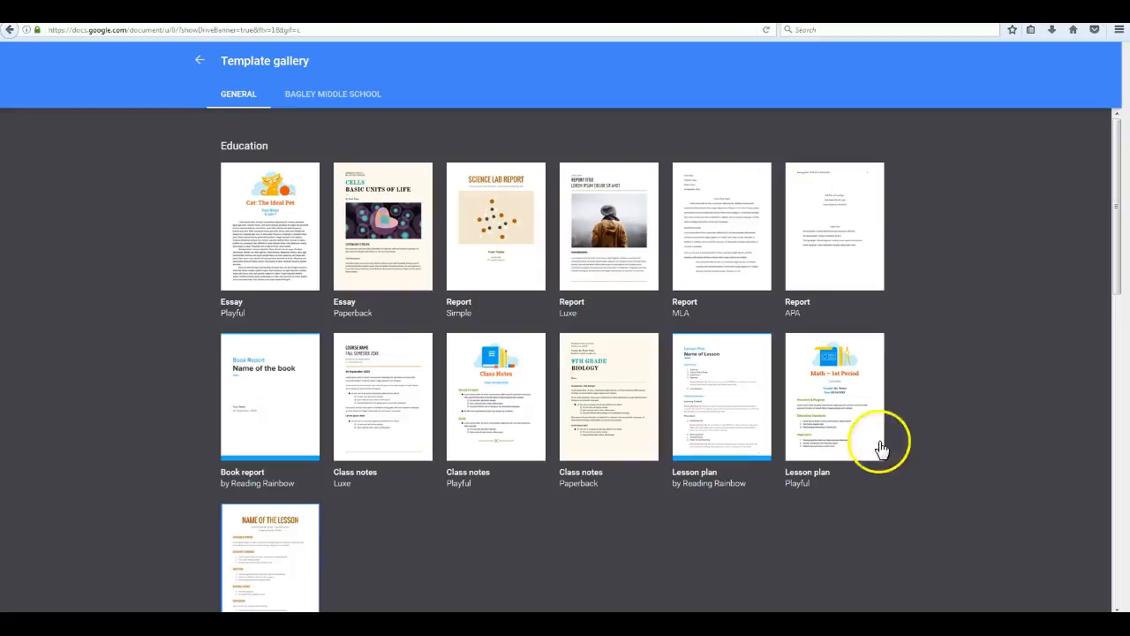
pyautogui.click(311, 99)
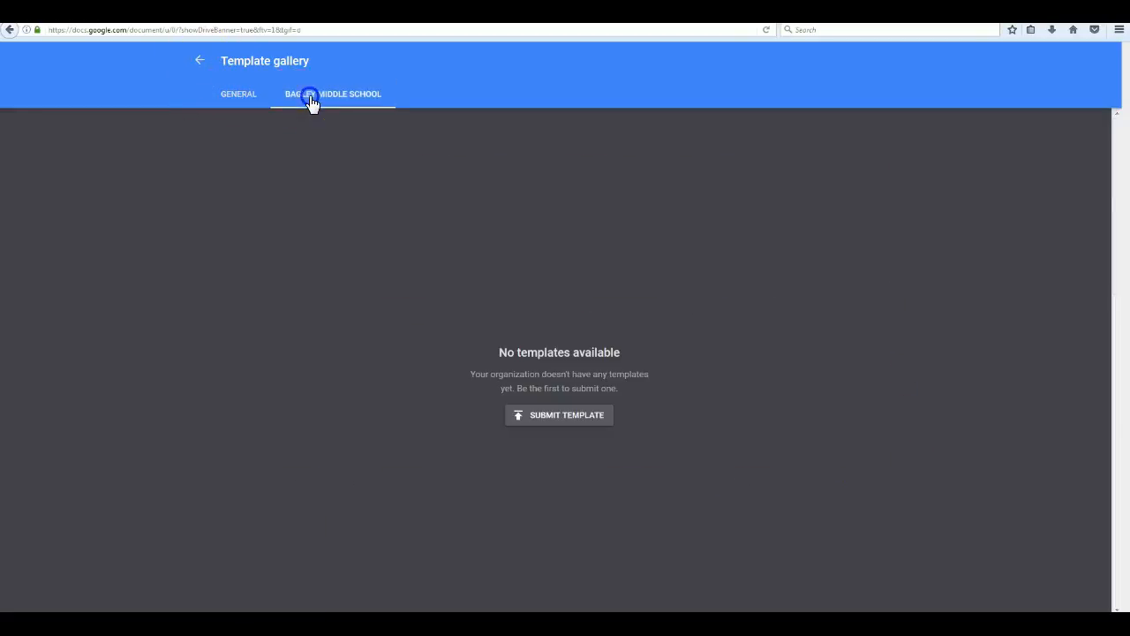
pyautogui.click(239, 99)
pyautogui.click(200, 62)
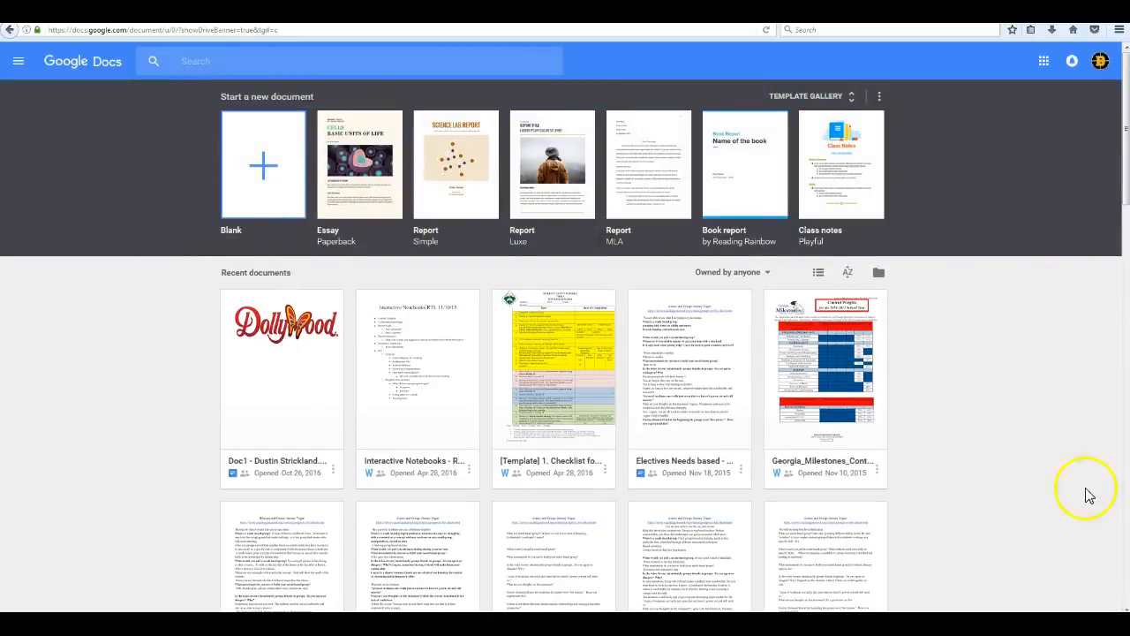
pyautogui.scroll(-3, 992, 411)
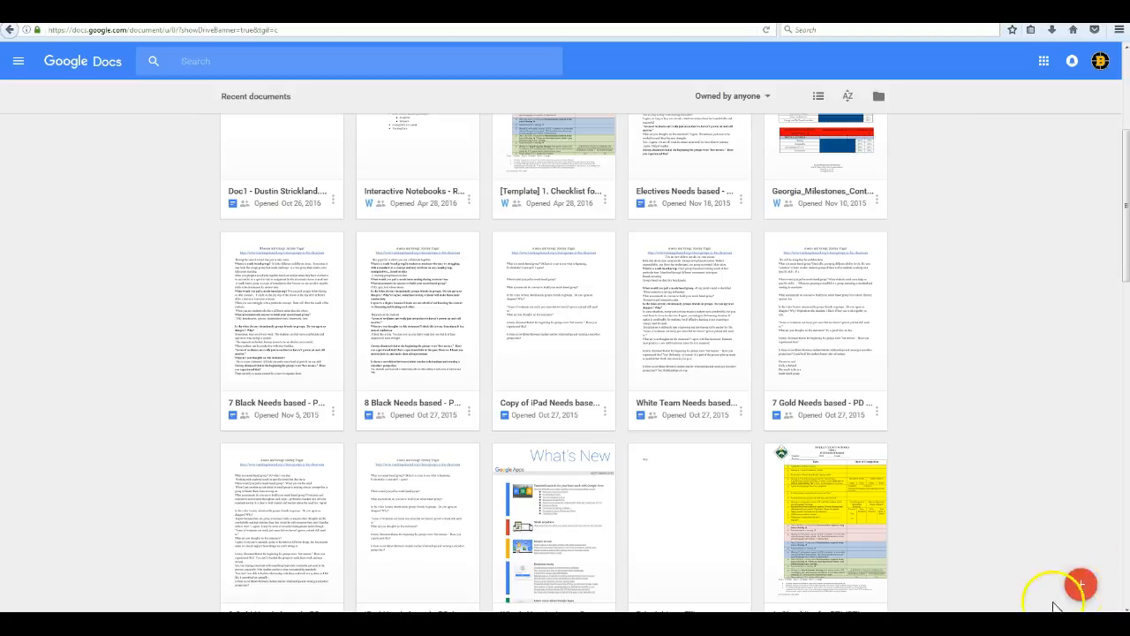
# Create a blank Untitled document from the red + button's Blank template.
pyautogui.click(1078, 590)
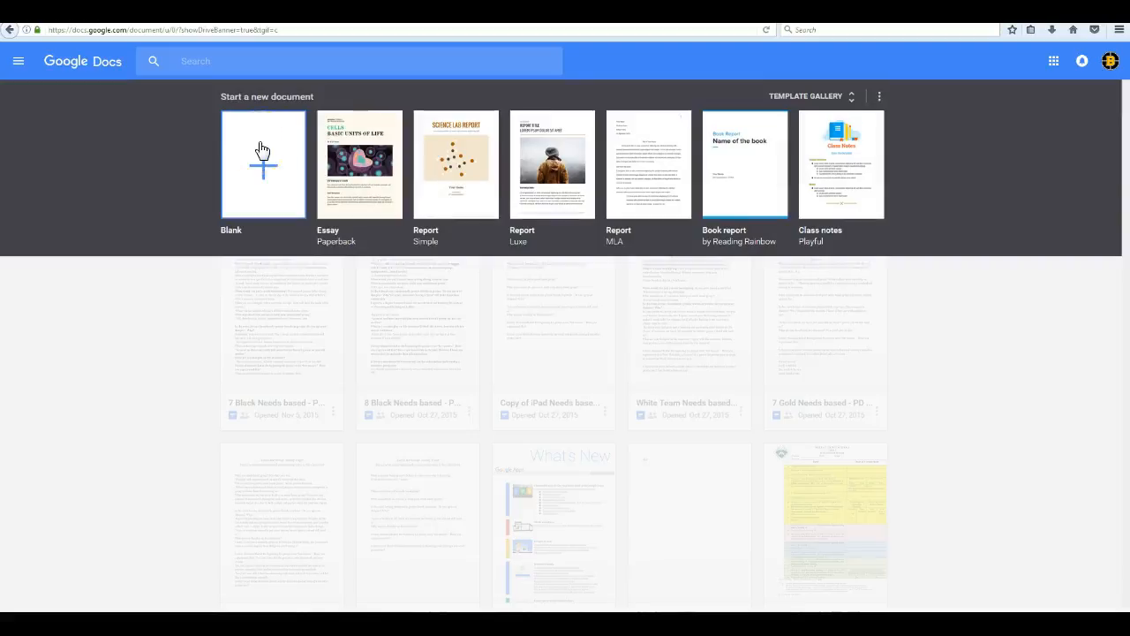
pyautogui.click(262, 150)
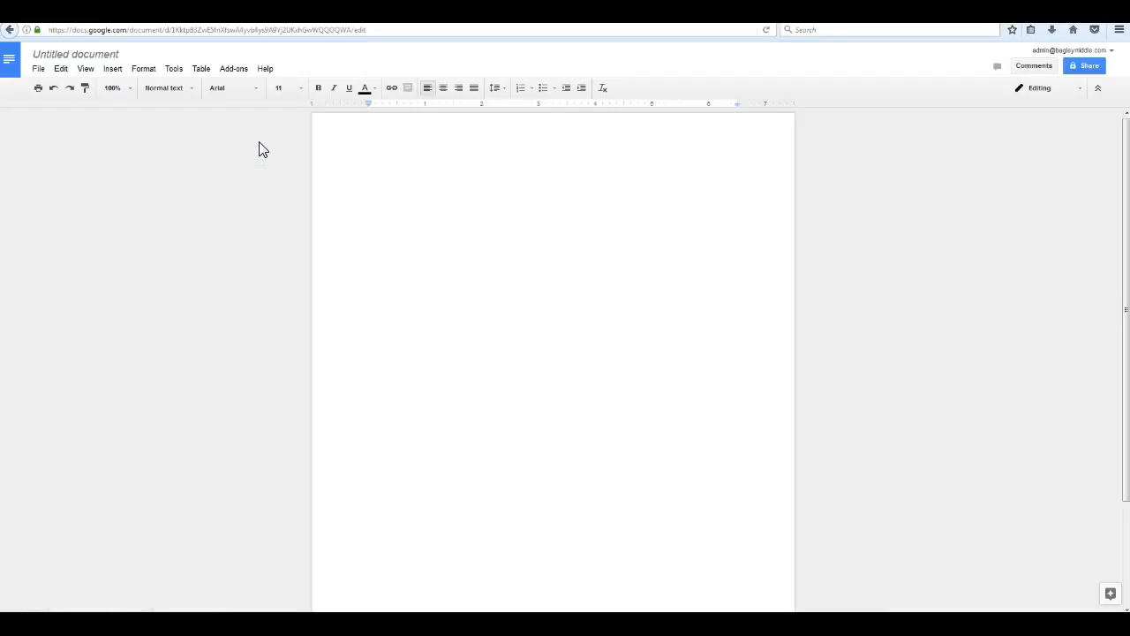
# Upload 'Professional Learning Activity Rubric' from the computer through File > Open's Upload tab.
pyautogui.click(39, 71)
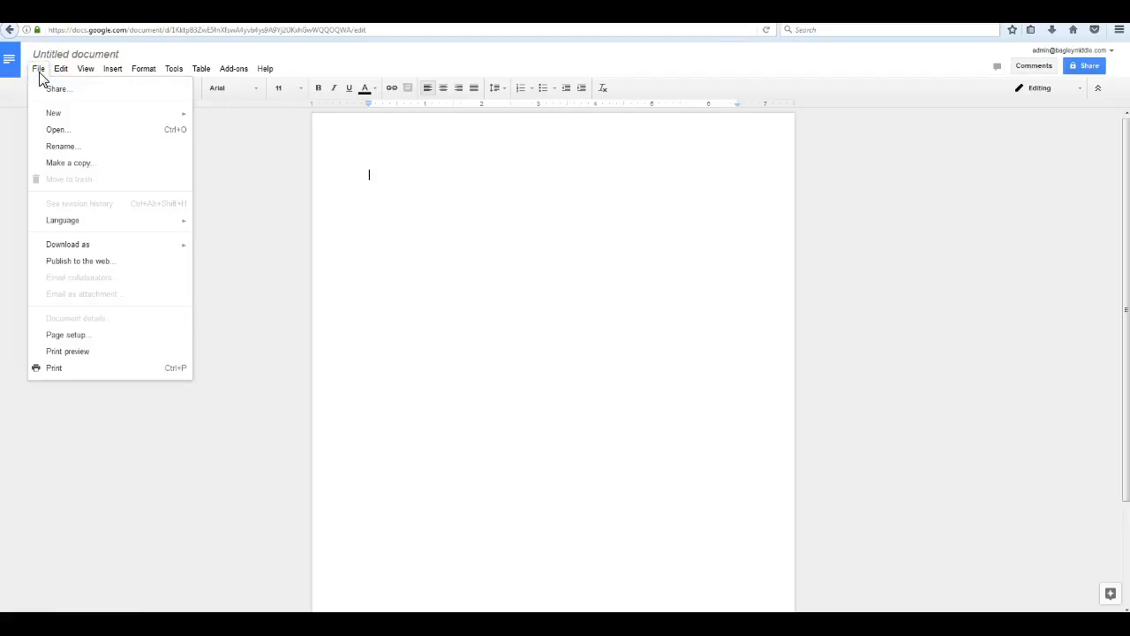
pyautogui.click(59, 133)
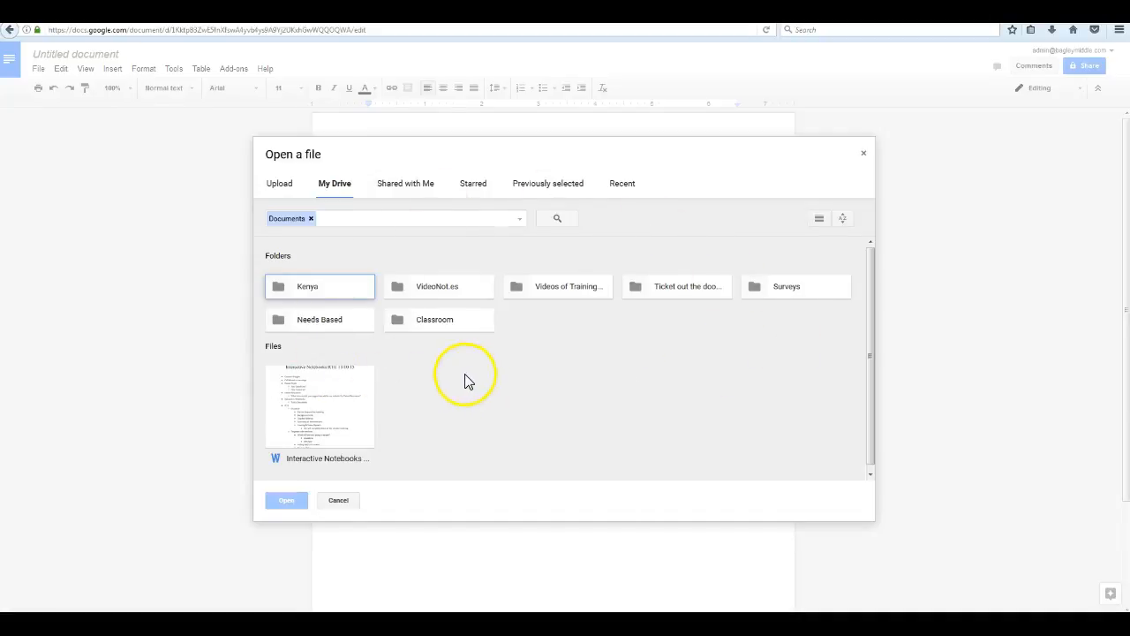
pyautogui.click(281, 190)
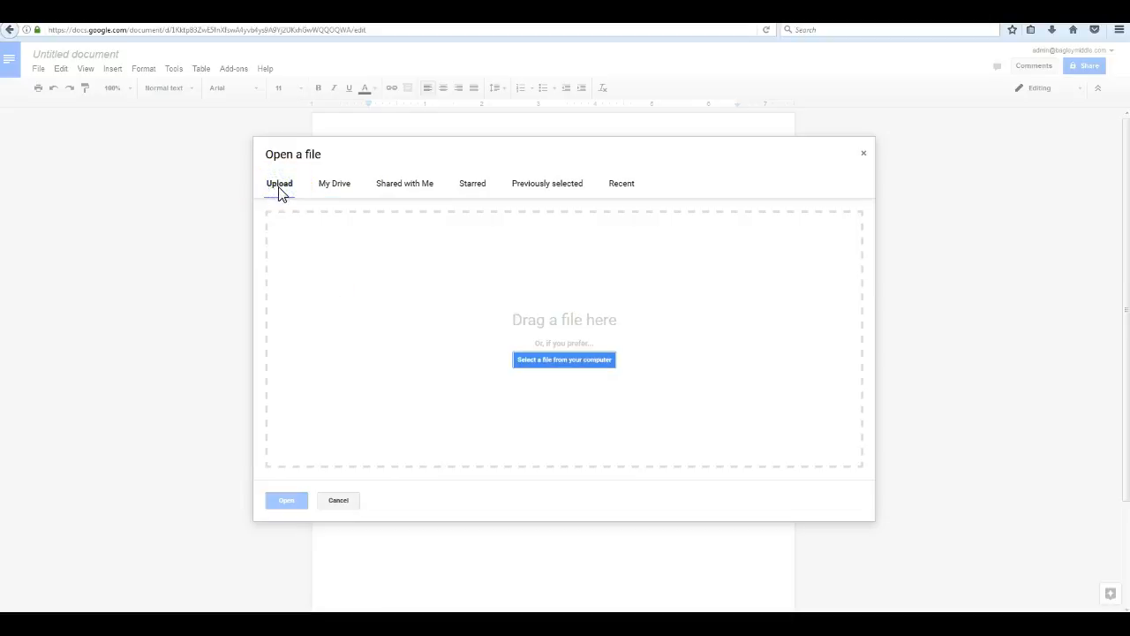
pyautogui.click(599, 359)
pyautogui.click(609, 359)
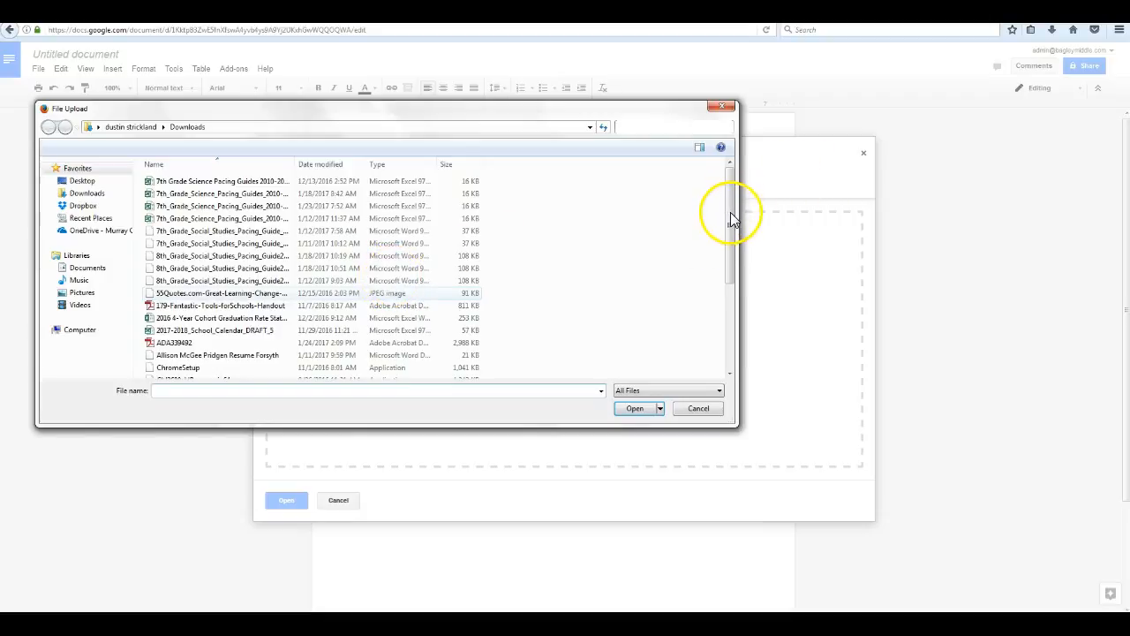
pyautogui.click(730, 243)
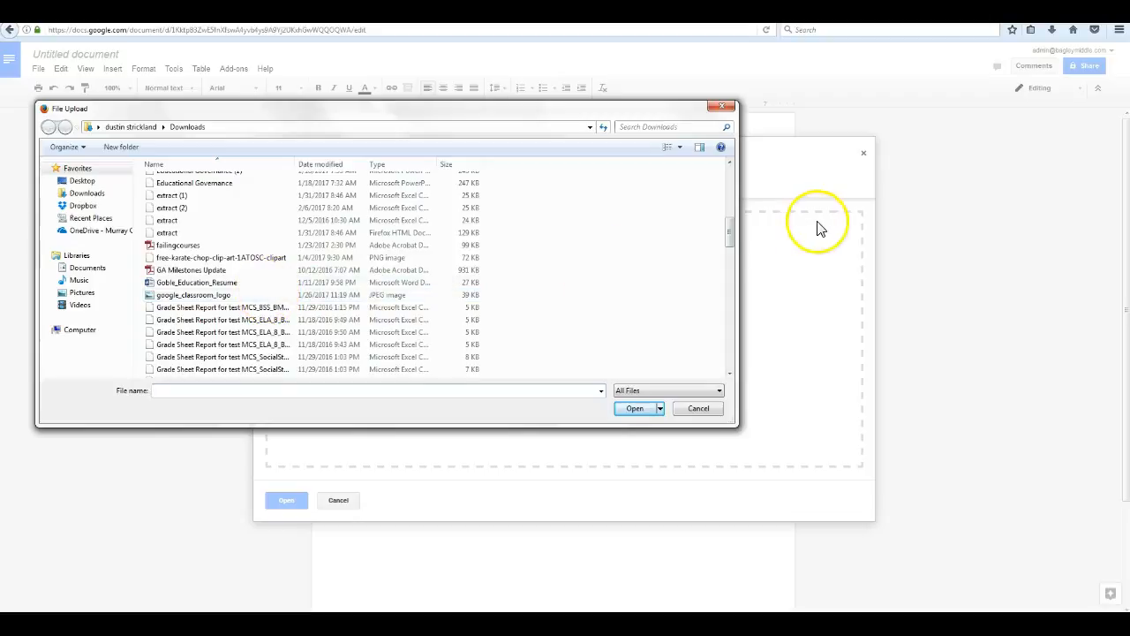
pyautogui.moveTo(732, 232); pyautogui.dragTo(713, 305)
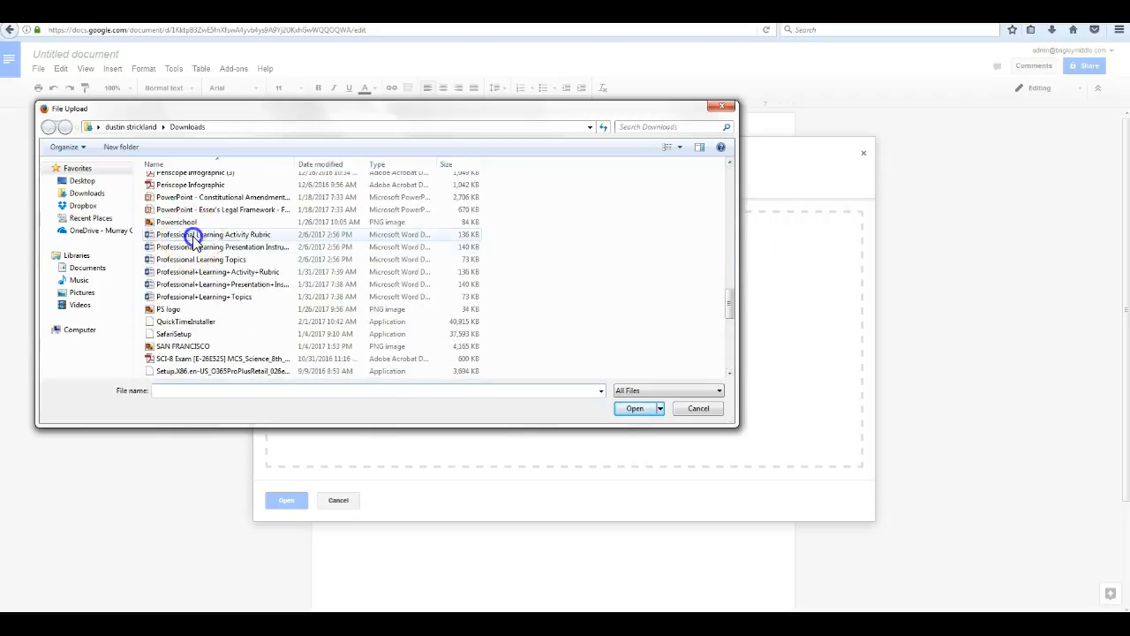
pyautogui.click(194, 236)
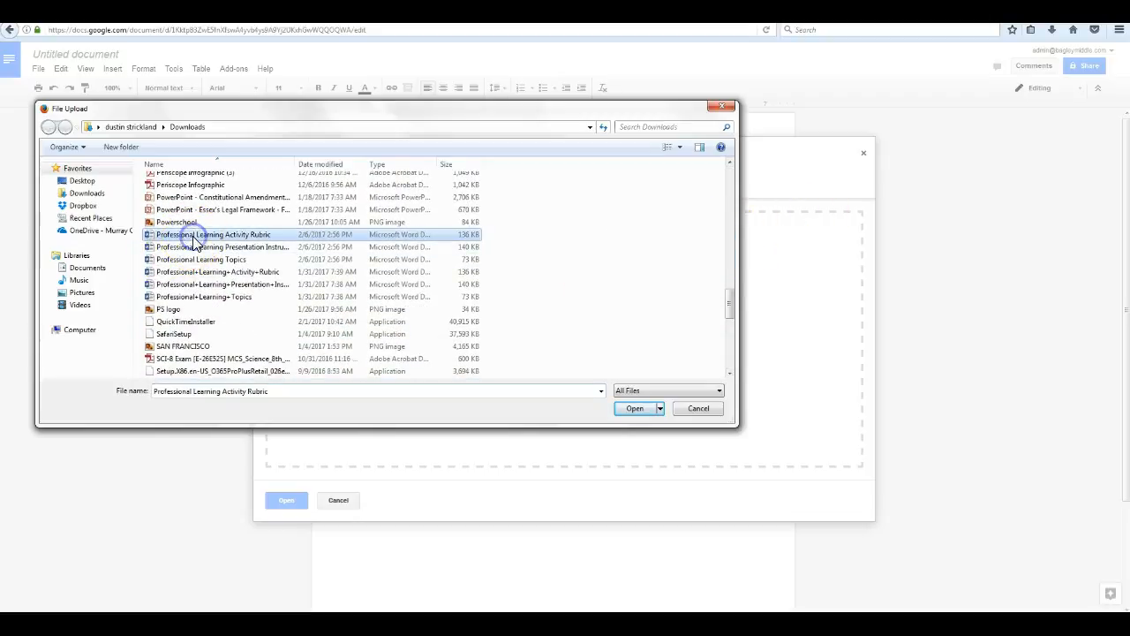
pyautogui.click(636, 409)
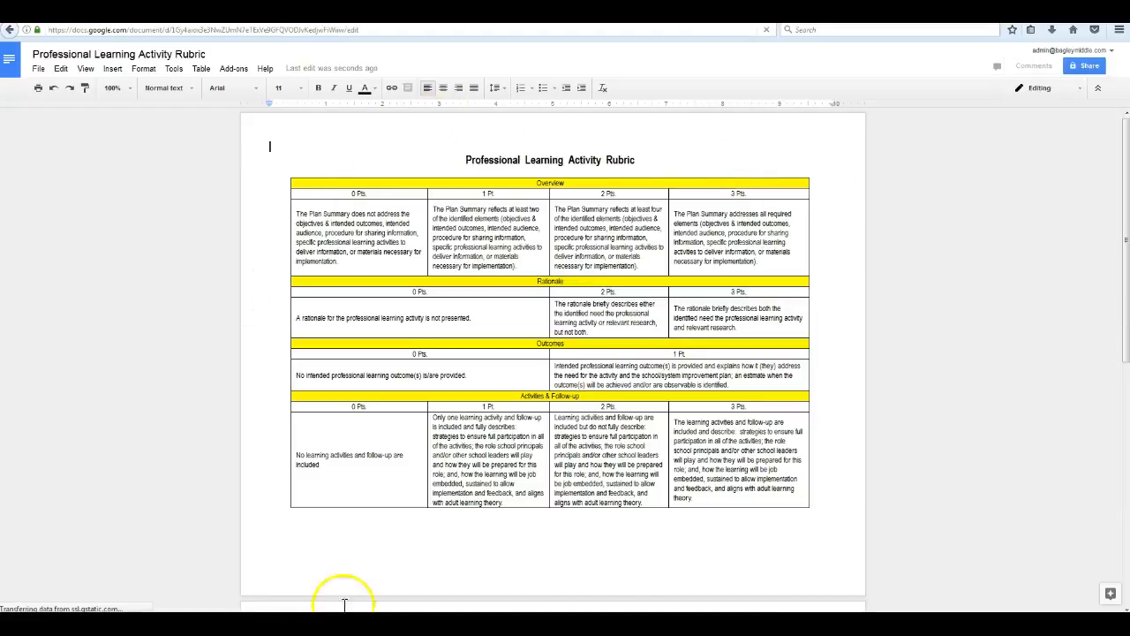
# Go back to the Docs home, create another blank document, and select its title for renaming.
pyautogui.moveTo(1125, 254); pyautogui.dragTo(1120, 212)
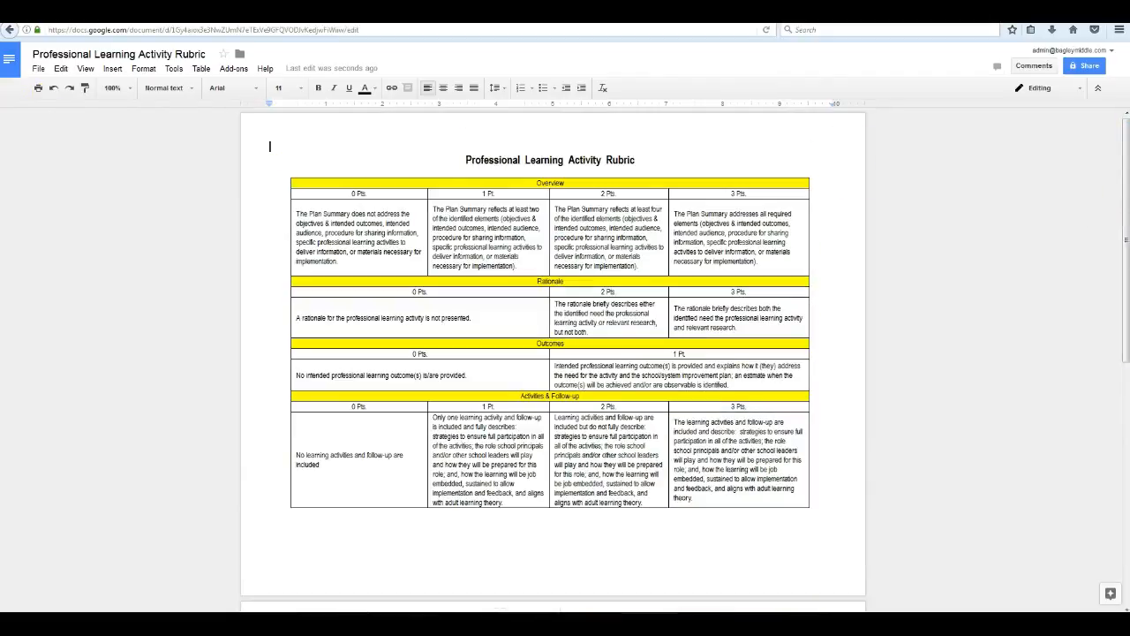
pyautogui.click(10, 63)
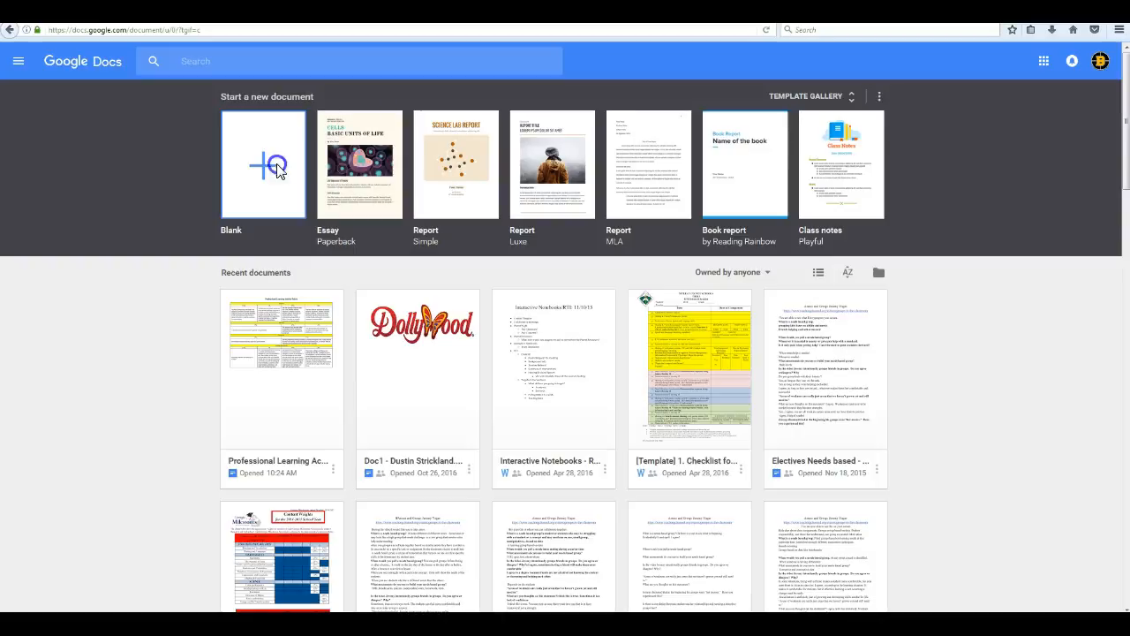
pyautogui.click(275, 167)
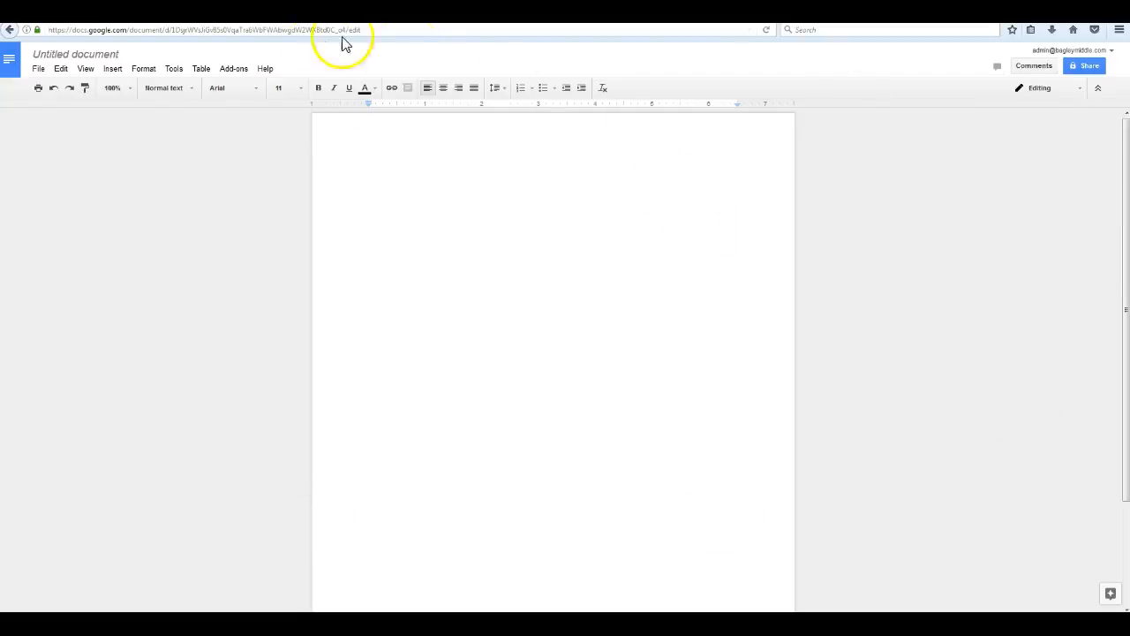
pyautogui.click(95, 55)
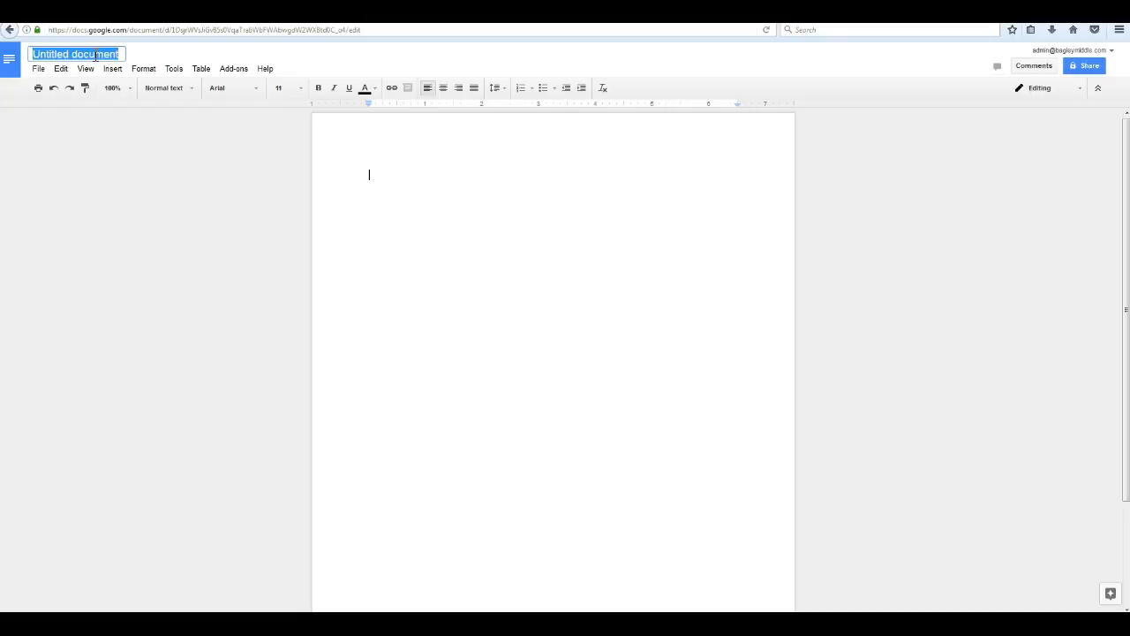
# Title the blank document 'Google Test Document'.
pyautogui.write('Goog')
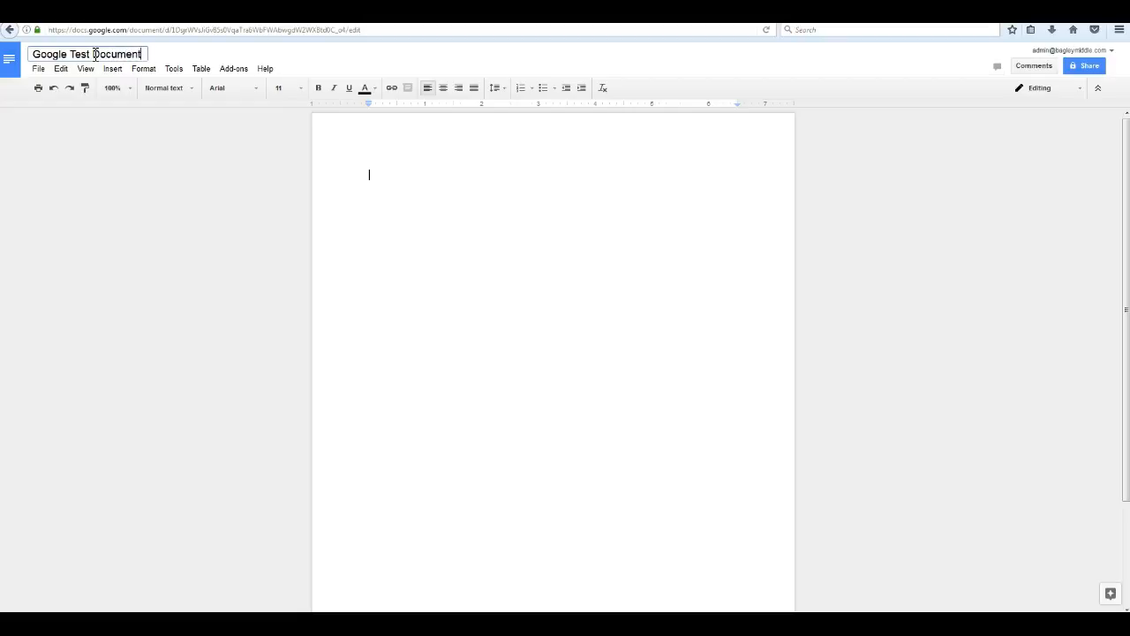
pyautogui.click(432, 207)
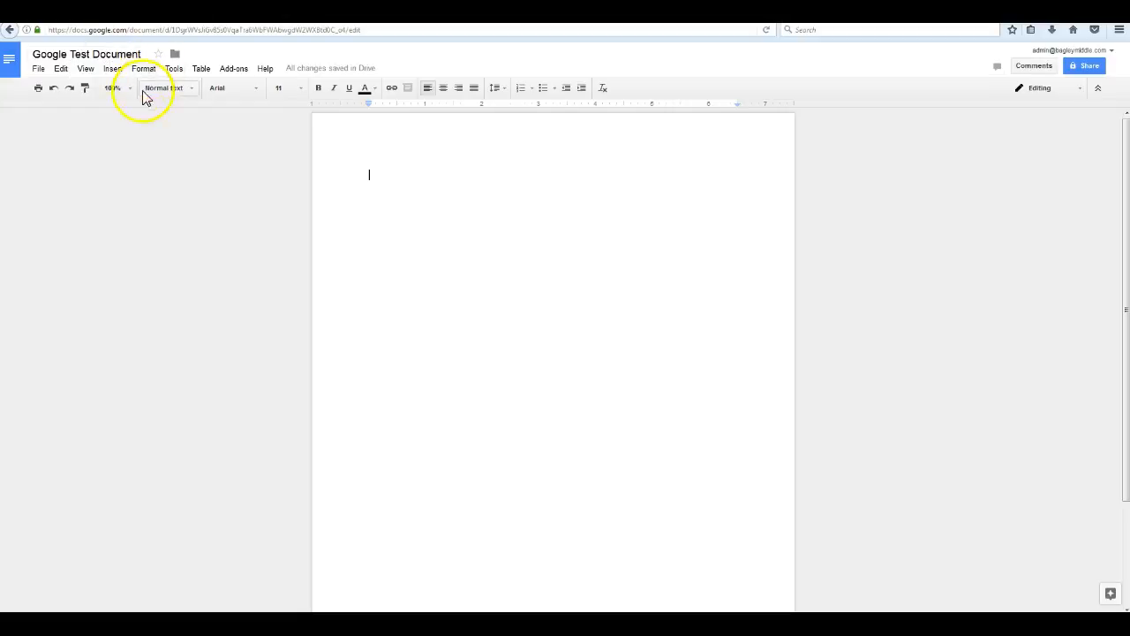
# Type the sentence 'These are words I'm typing.' on the blank page.
pyautogui.click(371, 186)
pyautogui.write('sfdsafdsafdsdfsa')
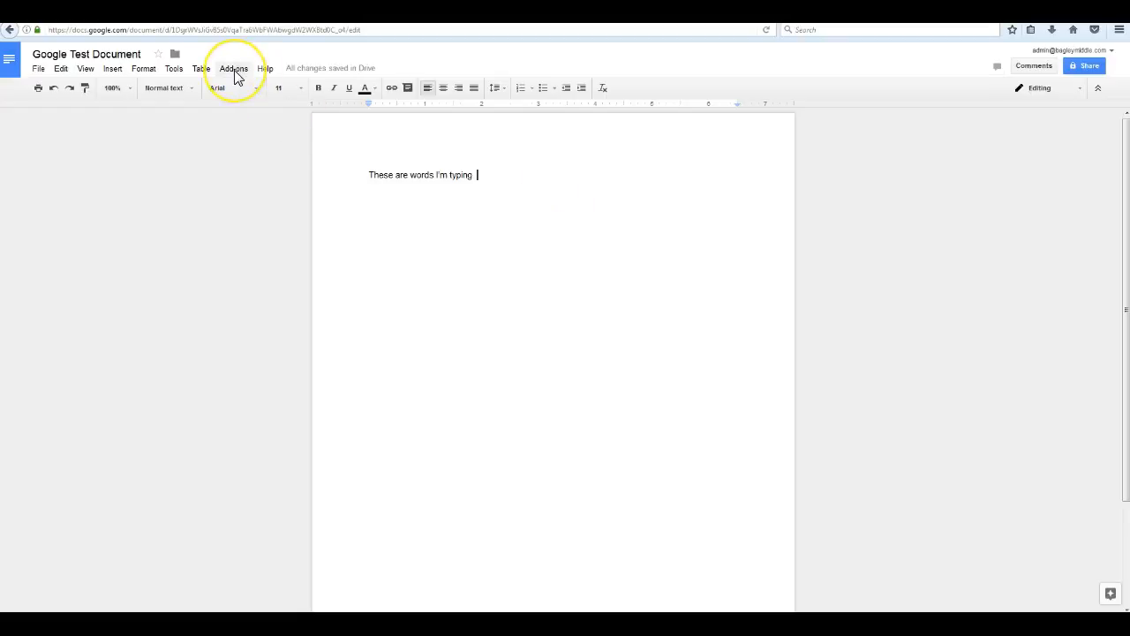
pyautogui.click(39, 70)
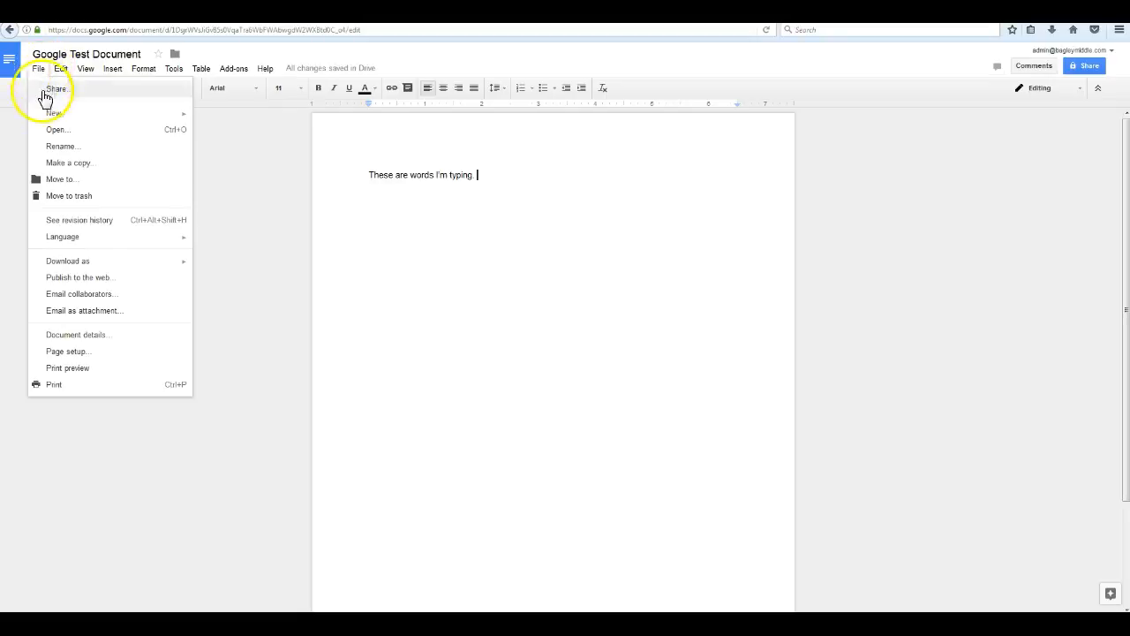
pyautogui.click(79, 355)
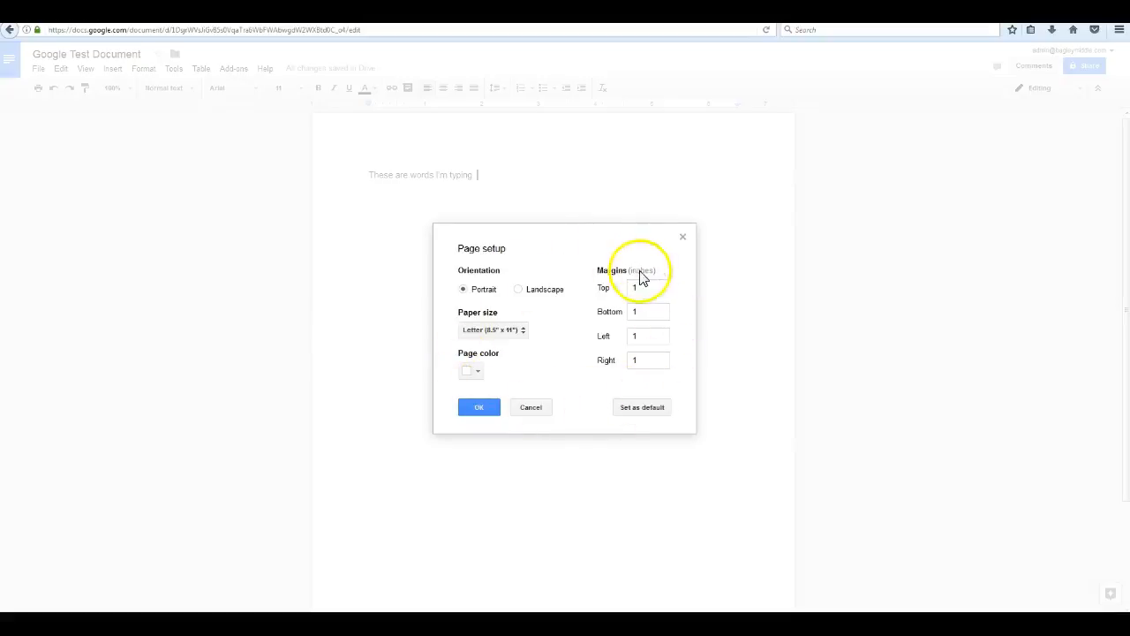
pyautogui.click(476, 371)
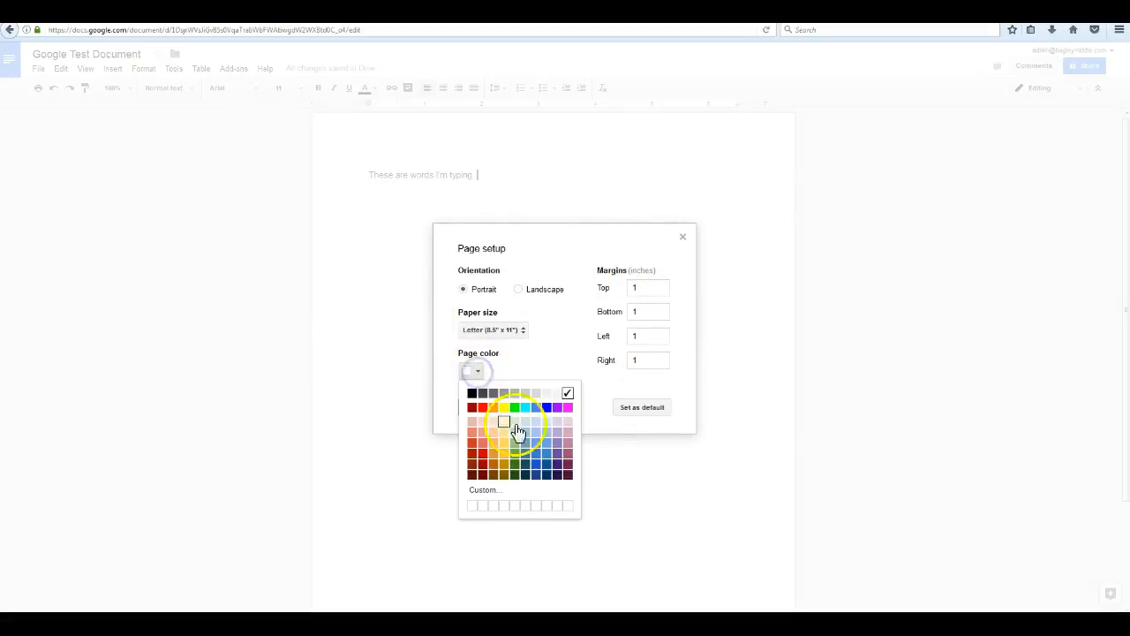
pyautogui.click(541, 460)
pyautogui.click(477, 408)
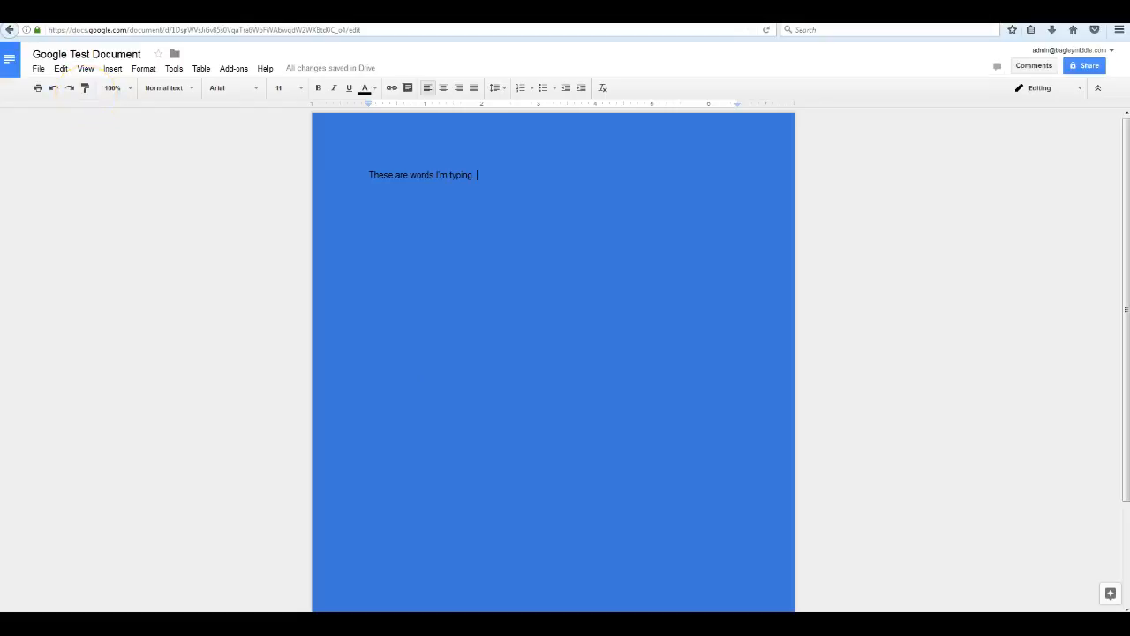
pyautogui.click(52, 89)
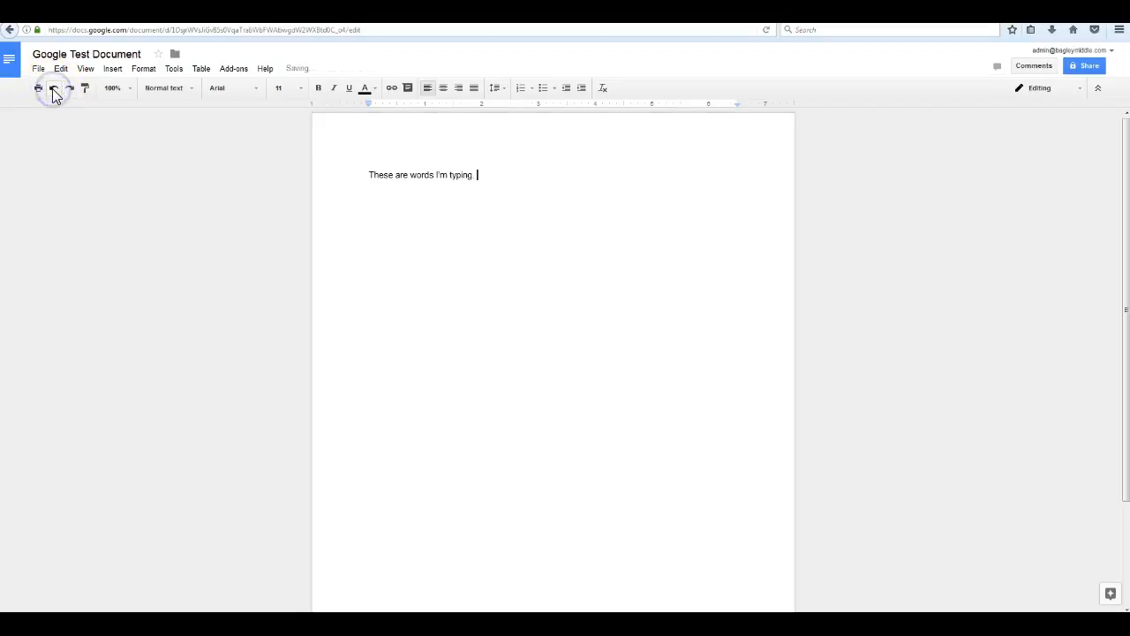
pyautogui.click(72, 89)
pyautogui.click(53, 89)
pyautogui.click(86, 89)
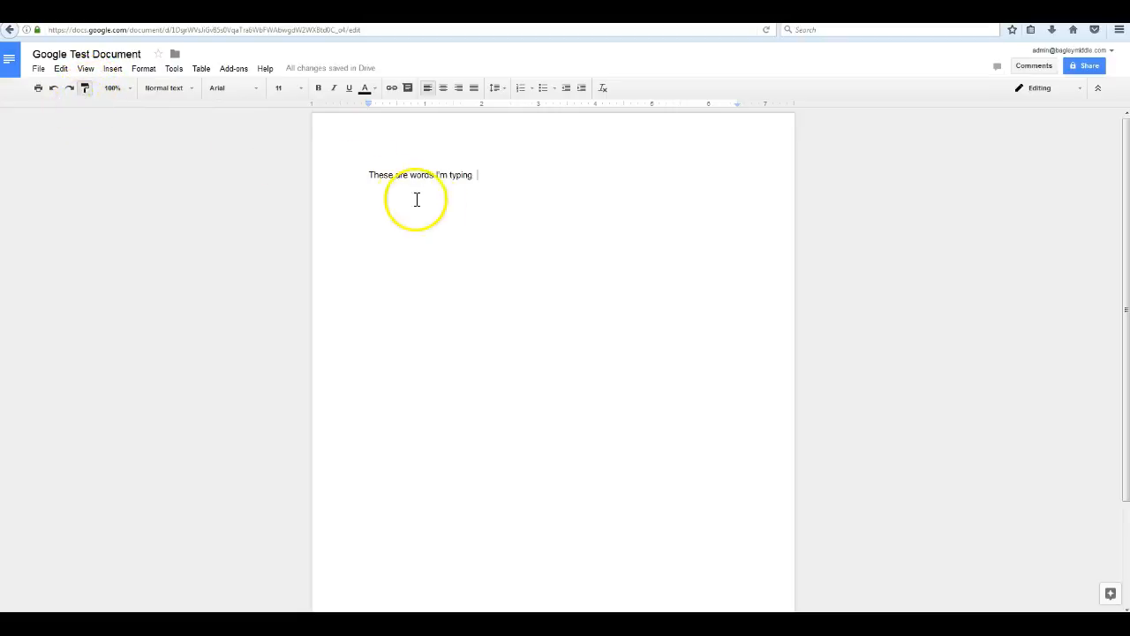
# Cancel the paint format, try zoom levels 200%, 100% and Fit, settling on 125%.
pyautogui.click(84, 90)
pyautogui.click(130, 92)
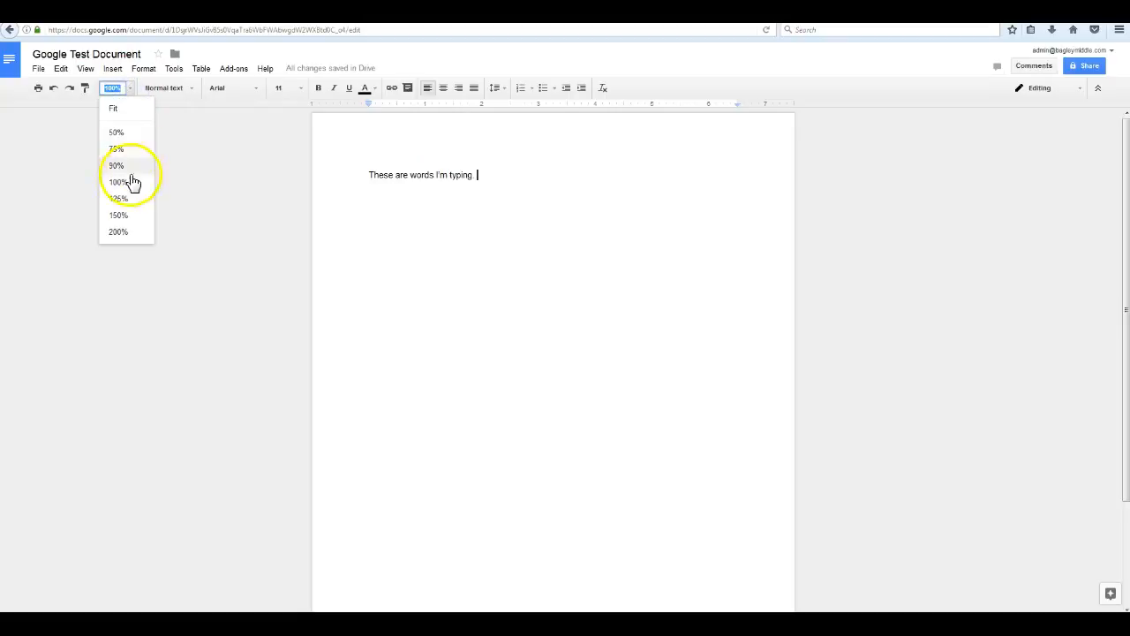
pyautogui.click(120, 233)
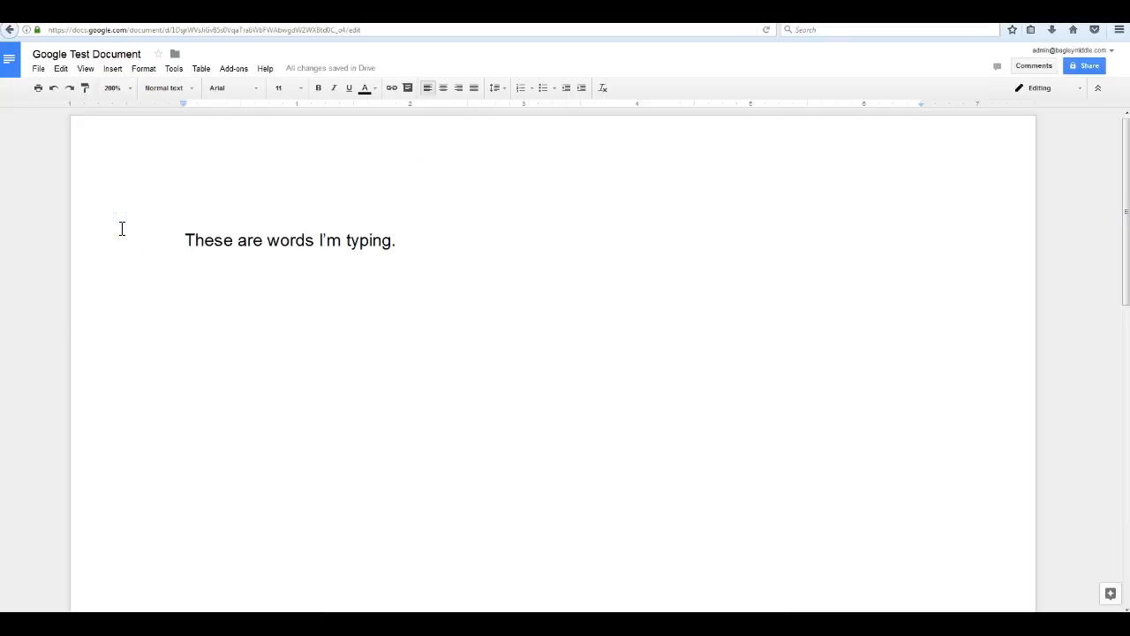
pyautogui.click(128, 91)
pyautogui.click(127, 183)
pyautogui.click(131, 92)
pyautogui.click(111, 108)
pyautogui.click(126, 91)
pyautogui.click(127, 197)
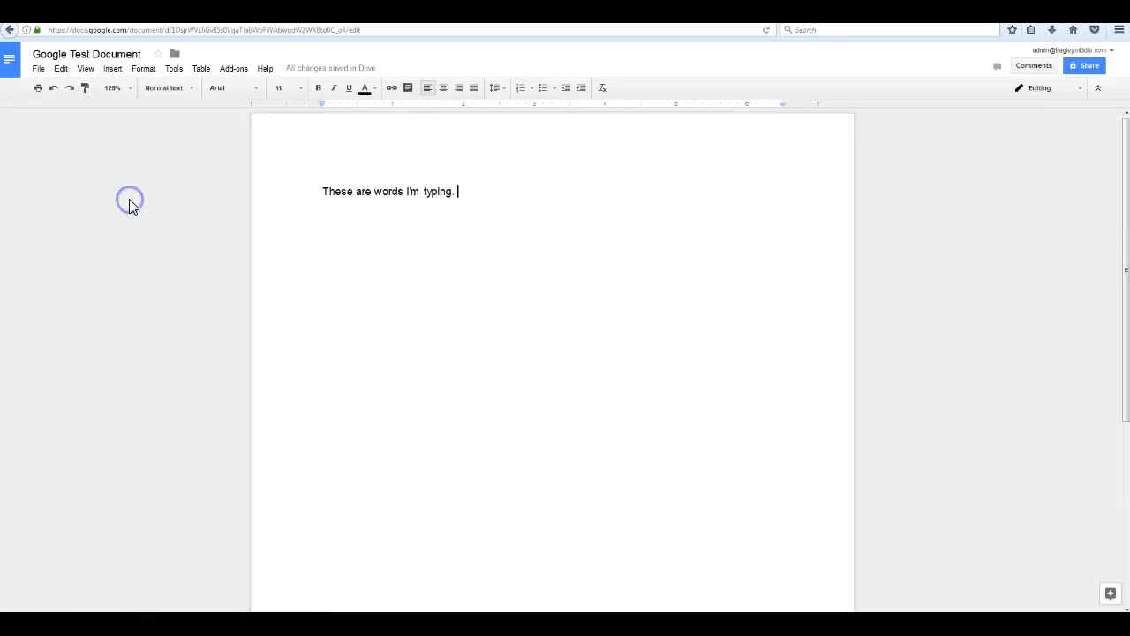
pyautogui.click(195, 92)
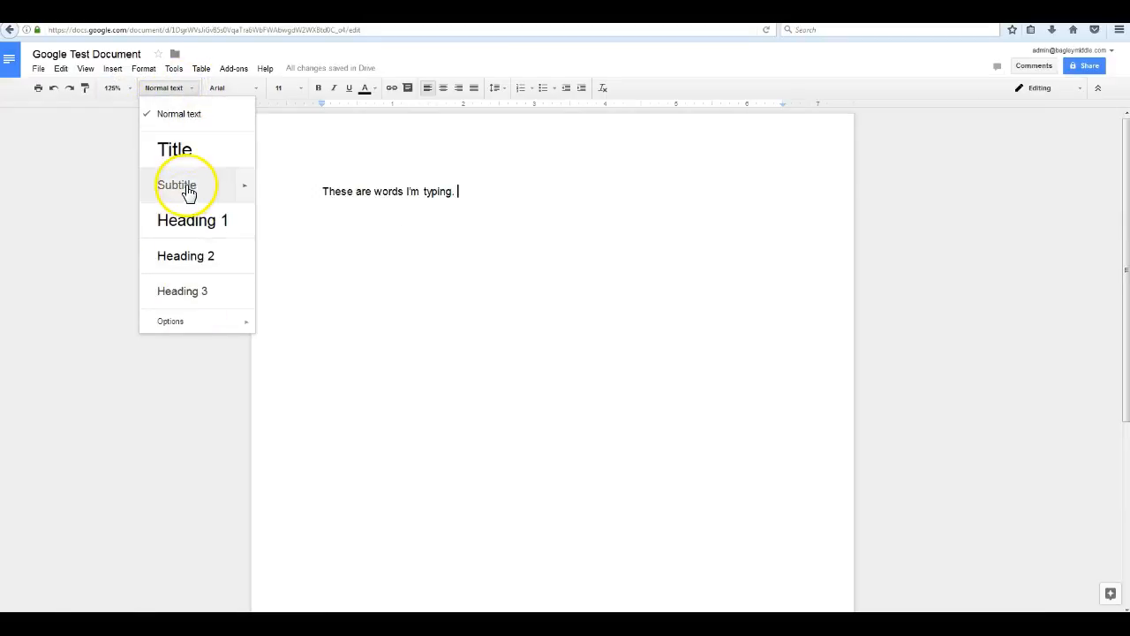
pyautogui.click(172, 149)
pyautogui.click(166, 86)
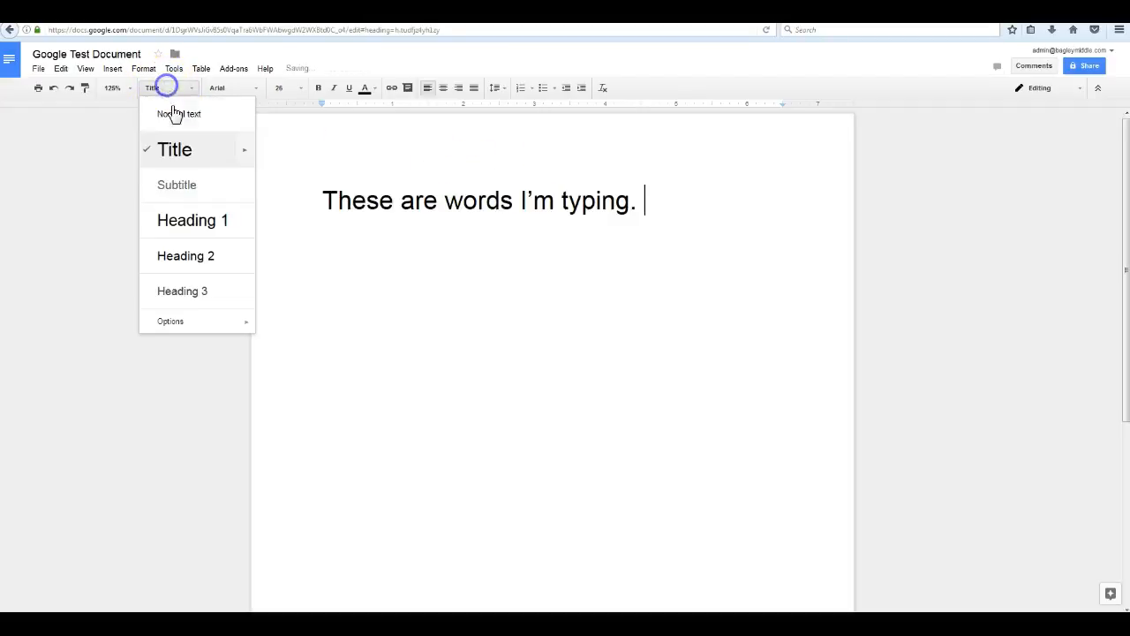
pyautogui.click(181, 186)
pyautogui.click(193, 88)
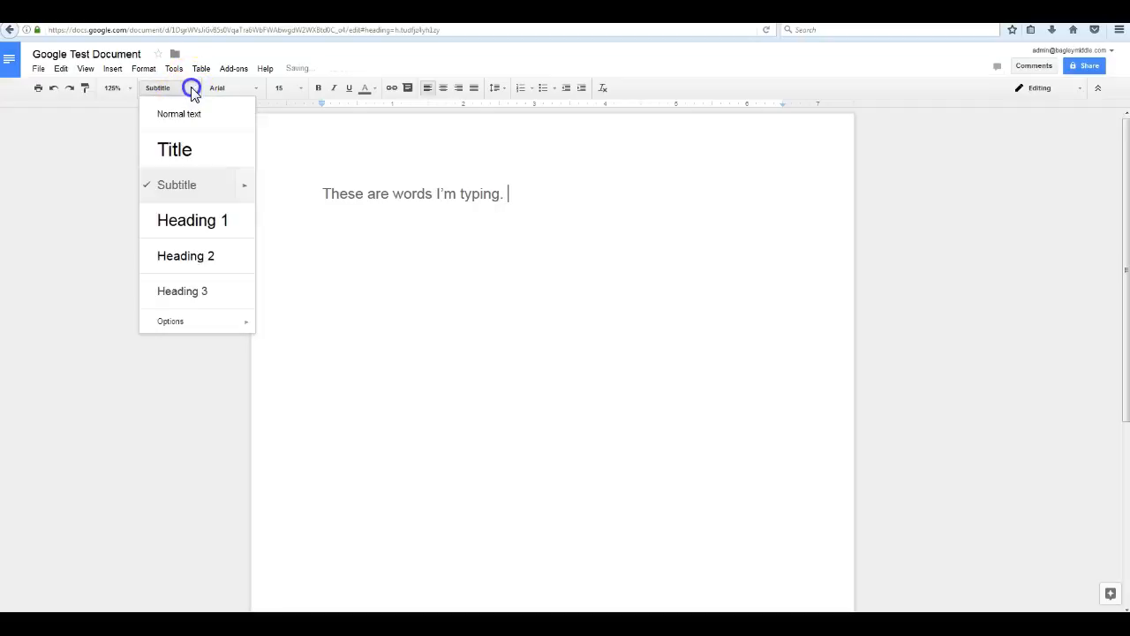
pyautogui.click(177, 115)
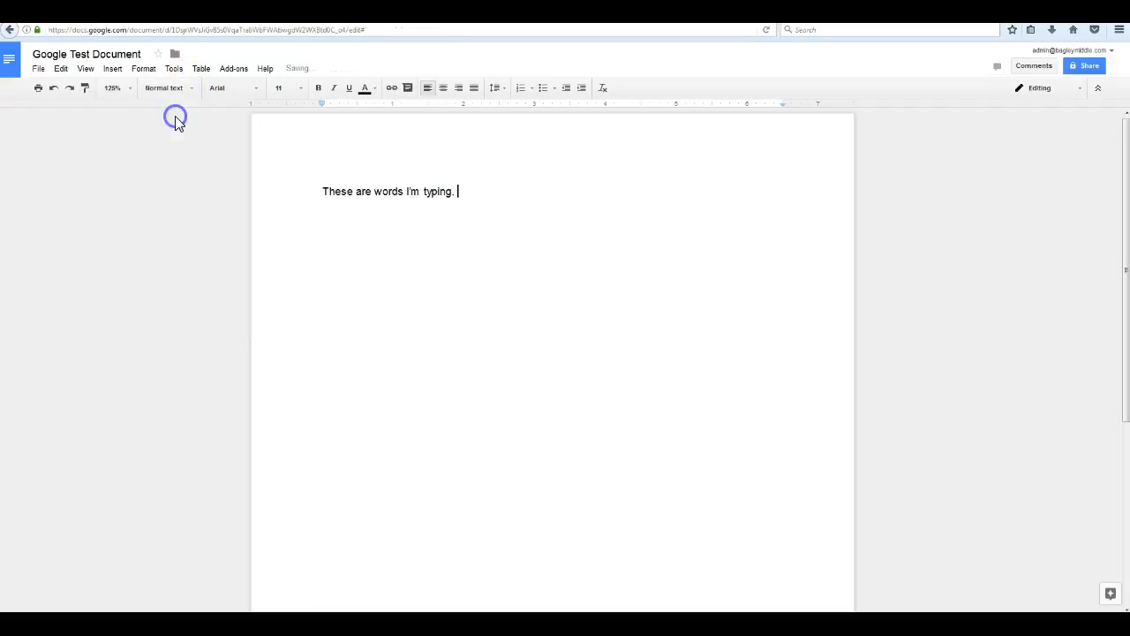
# Apply the Permanent Marker font to the whole sentence.
pyautogui.click(257, 91)
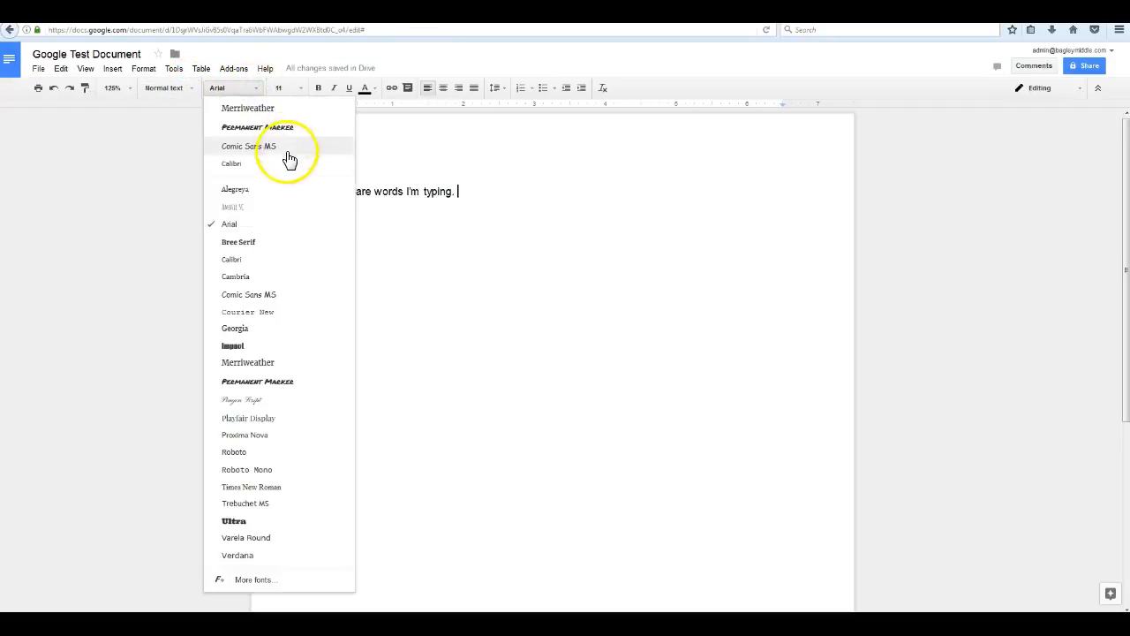
pyautogui.click(240, 126)
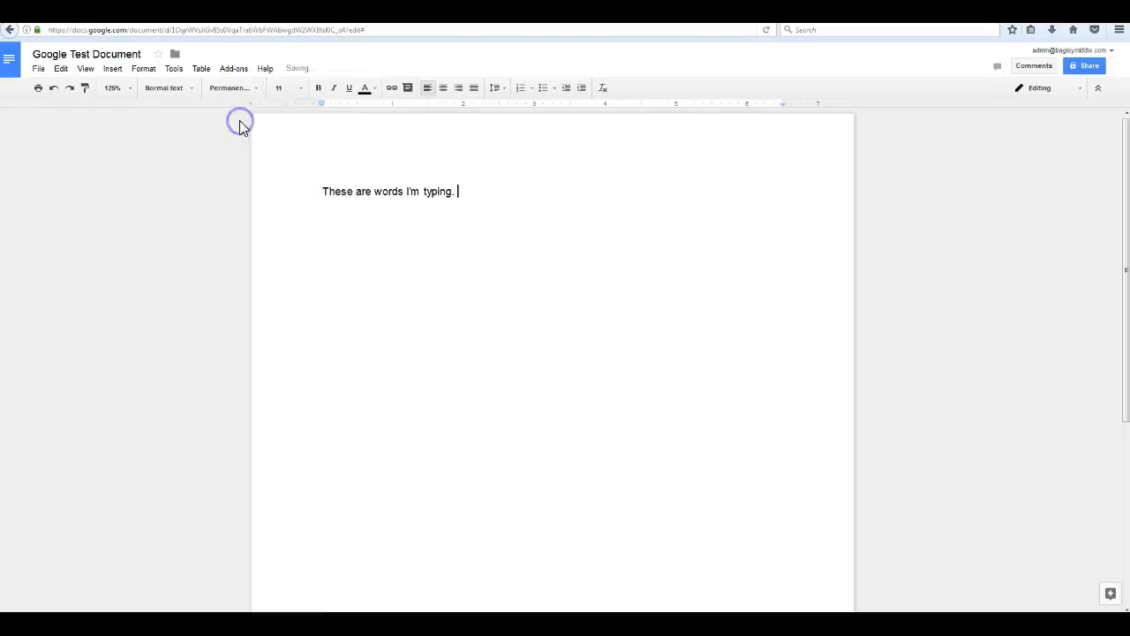
pyautogui.moveTo(462, 194); pyautogui.dragTo(267, 172)
pyautogui.click(227, 90)
pyautogui.click(243, 110)
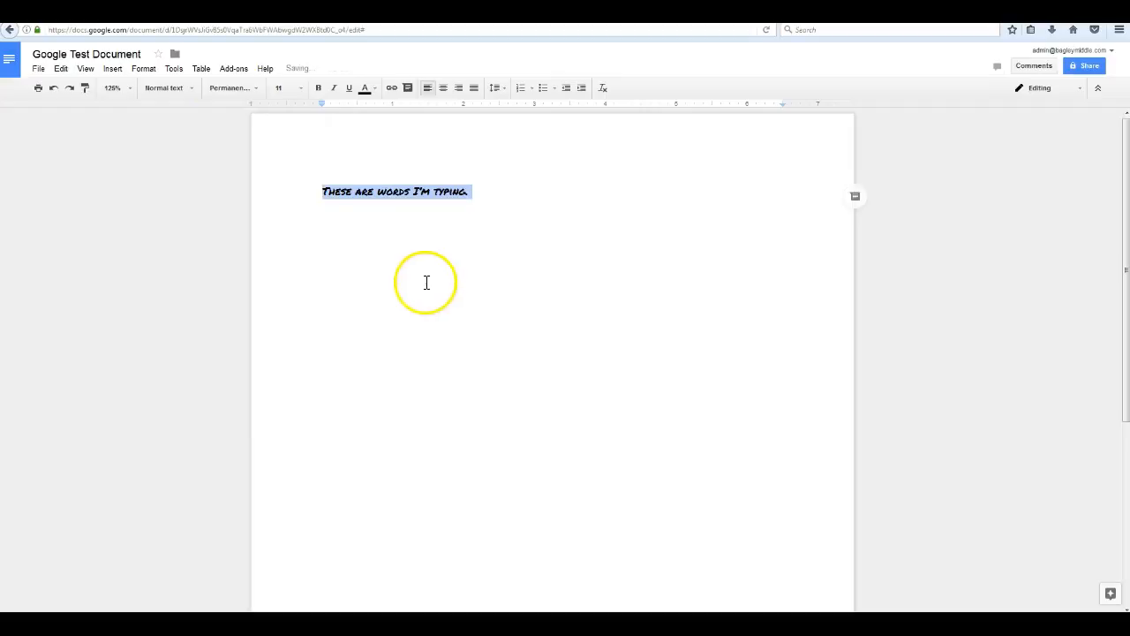
# Try the font size list, bold, italic, underline and text colour buttons on the sentence.
pyautogui.click(301, 90)
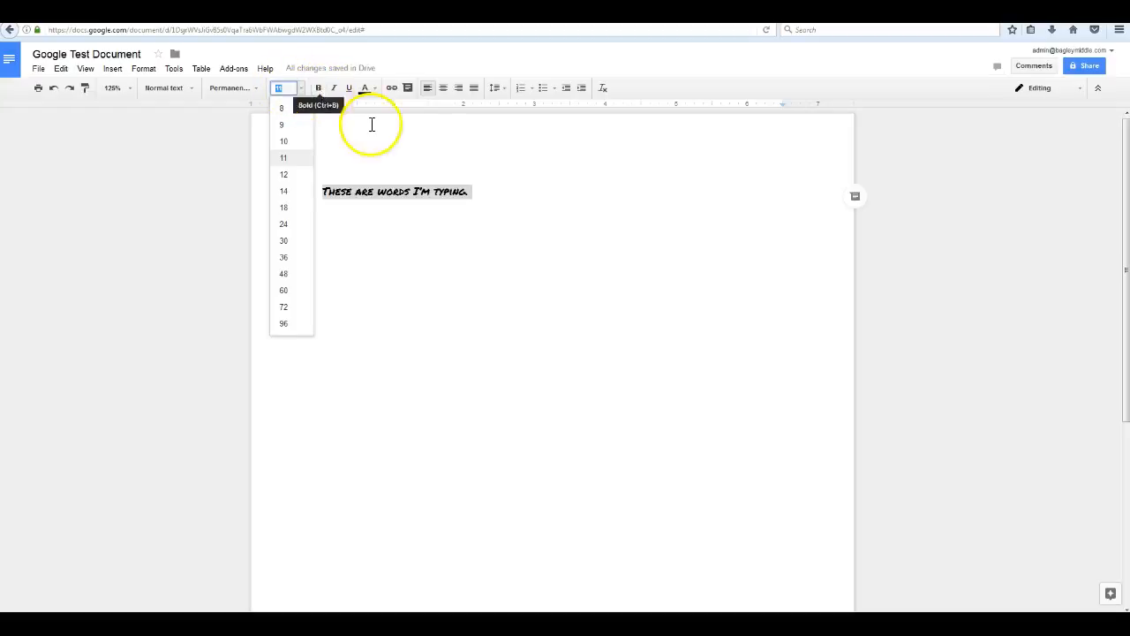
pyautogui.click(437, 141)
pyautogui.click(318, 87)
pyautogui.click(334, 87)
pyautogui.click(349, 87)
pyautogui.click(364, 88)
pyautogui.click(364, 90)
pyautogui.click(350, 89)
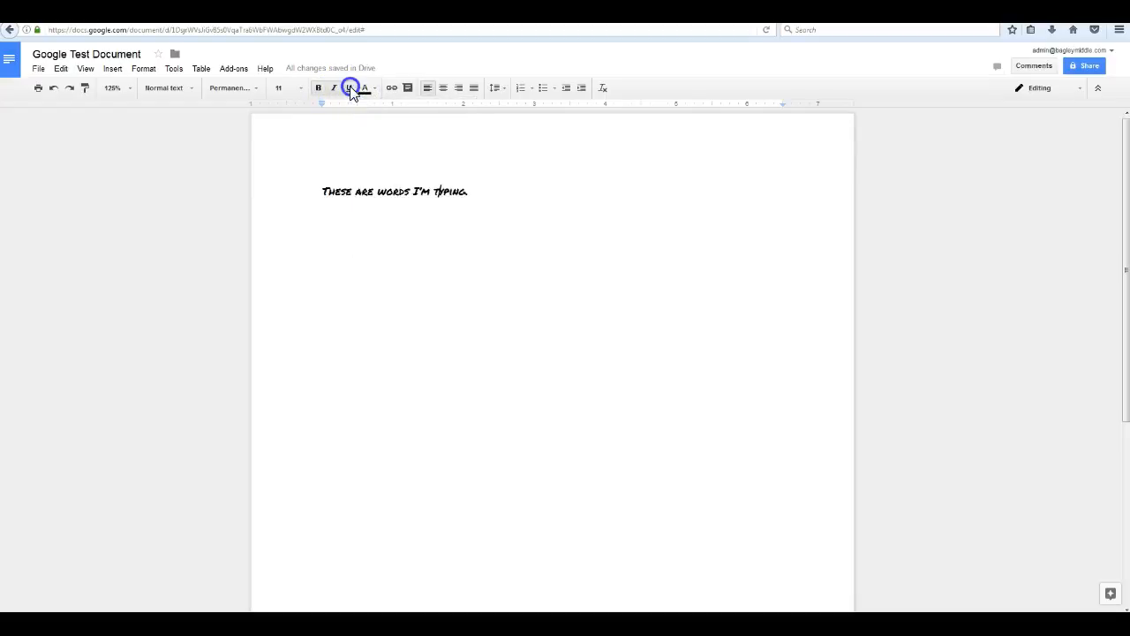
pyautogui.click(318, 87)
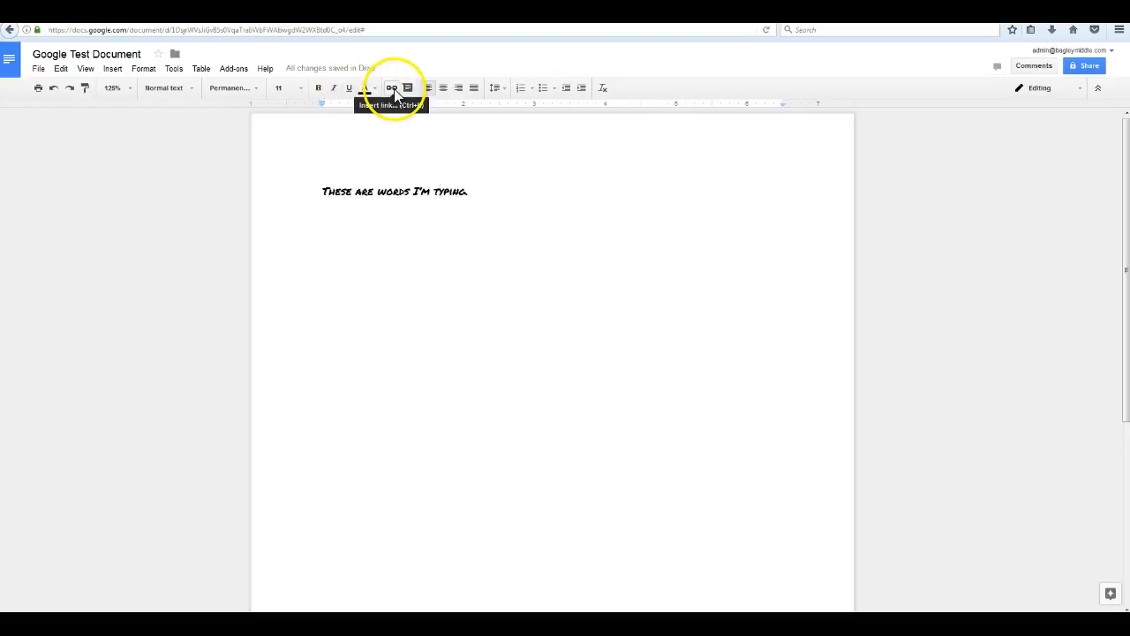
pyautogui.click(476, 192)
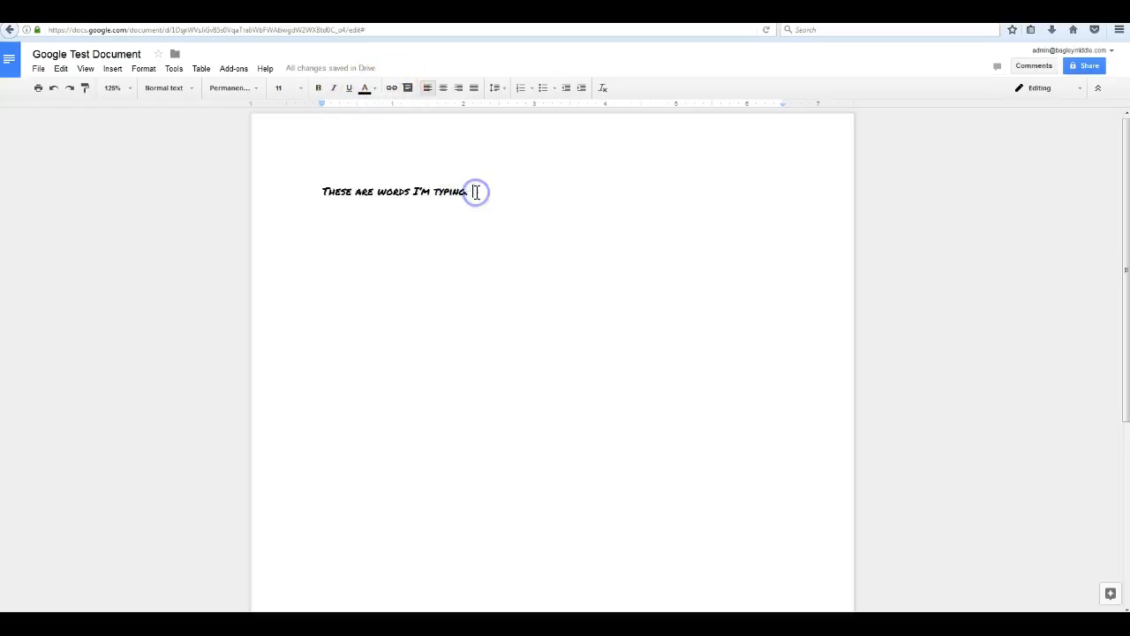
# Add the link text 'Click here to go to google docs' targeting docs.google.com.
pyautogui.click(392, 87)
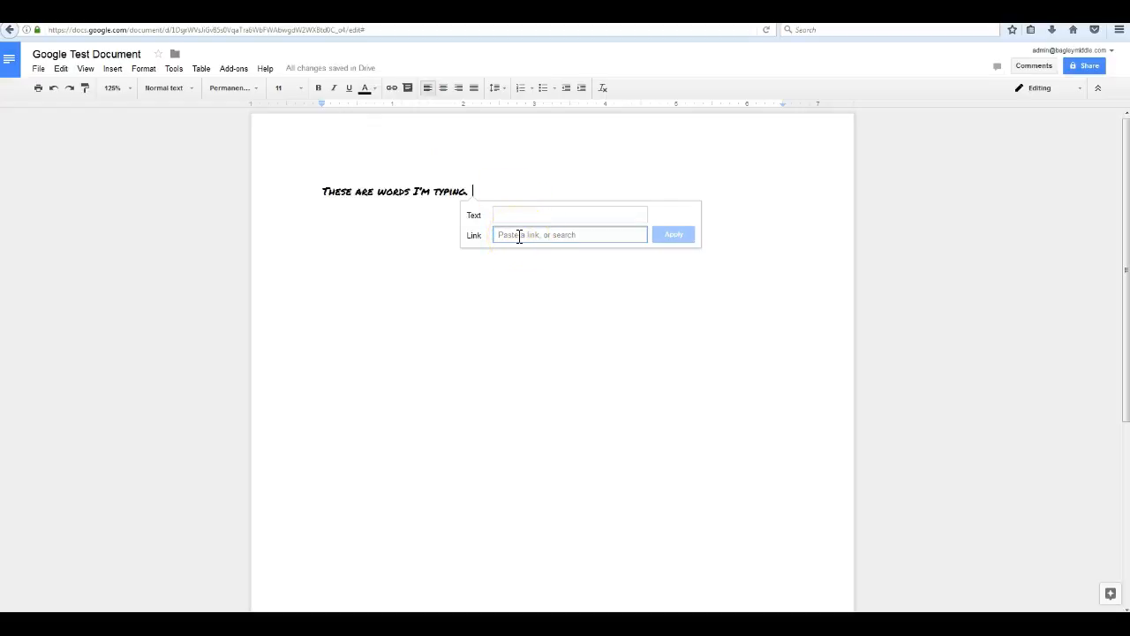
pyautogui.write('docs.google.com')
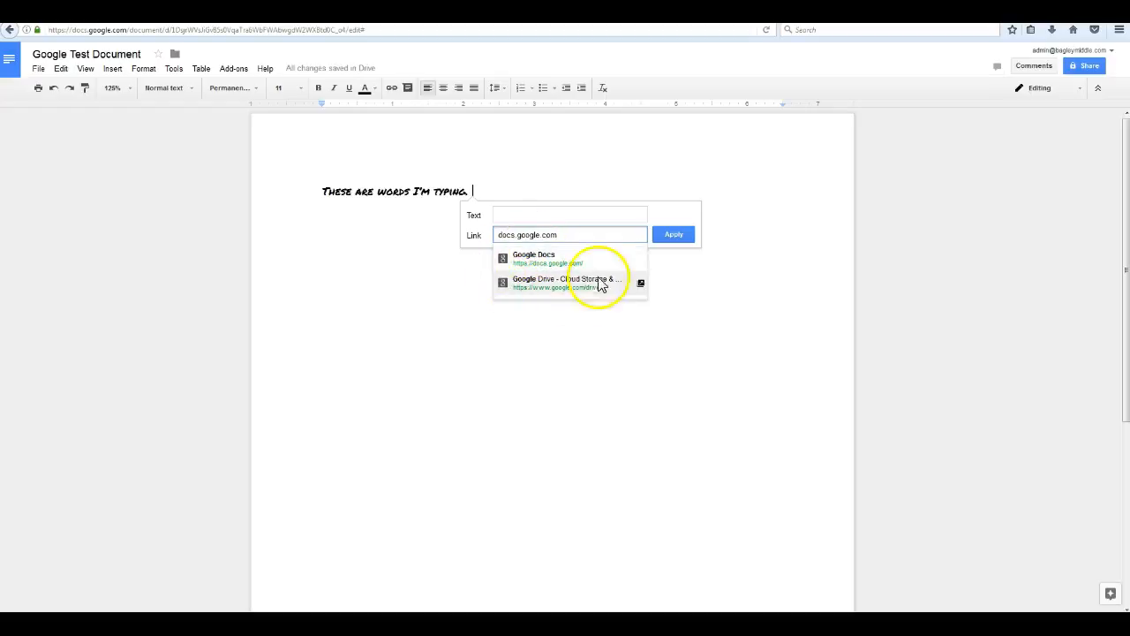
pyautogui.click(517, 215)
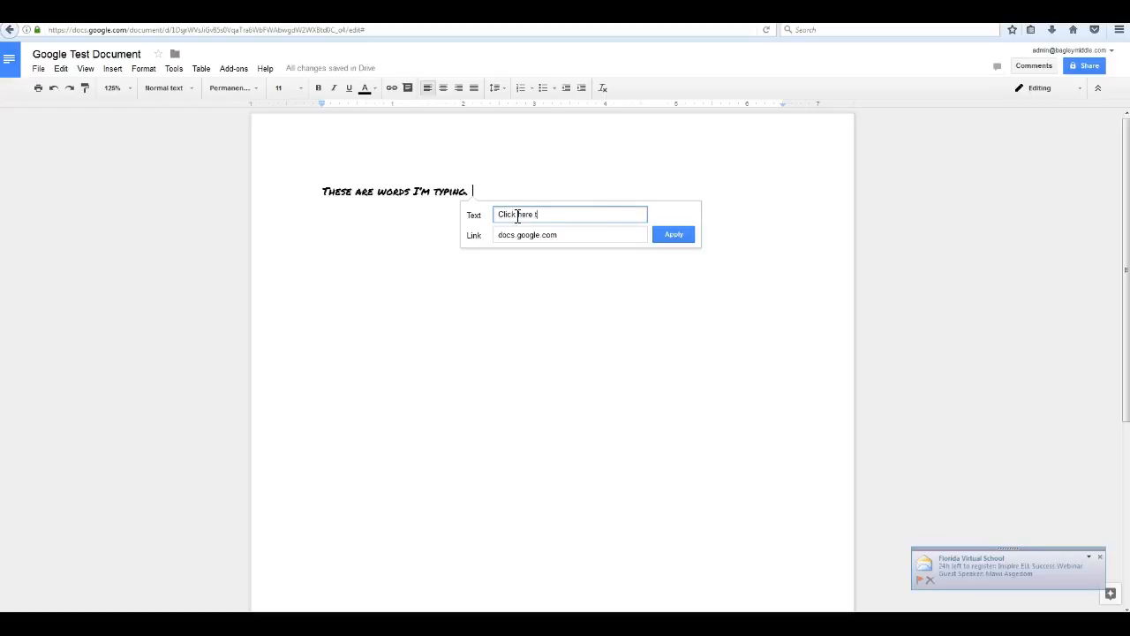
pyautogui.write('Click here to go to google docs')
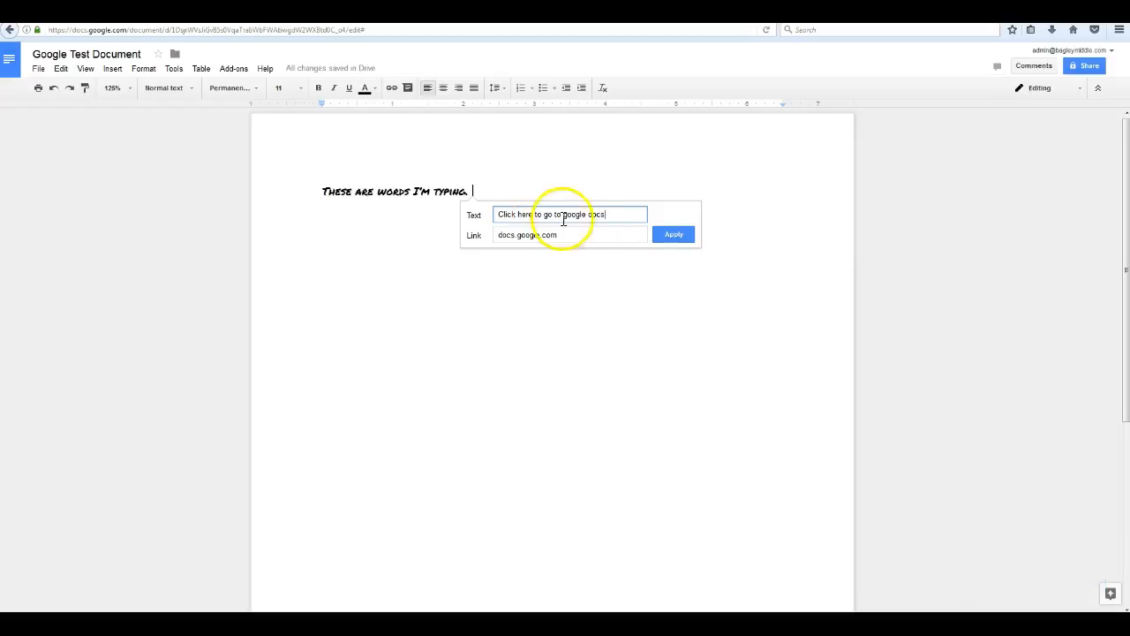
pyautogui.click(673, 234)
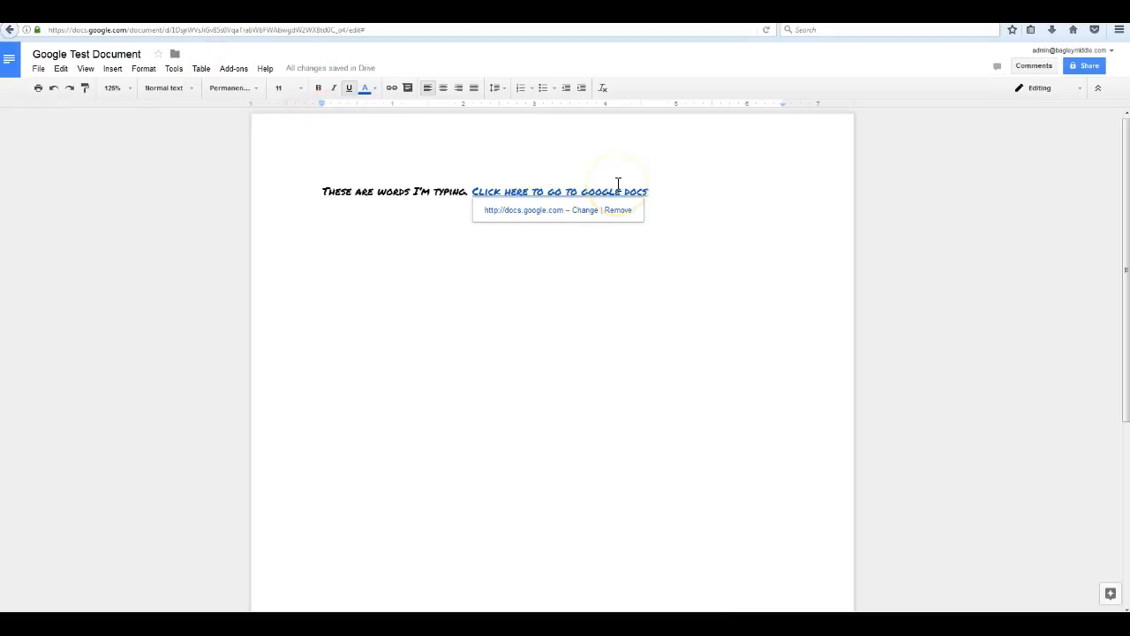
# Try center and right alignment, then keep the sentence left-aligned with line spacing unchanged.
pyautogui.click(443, 88)
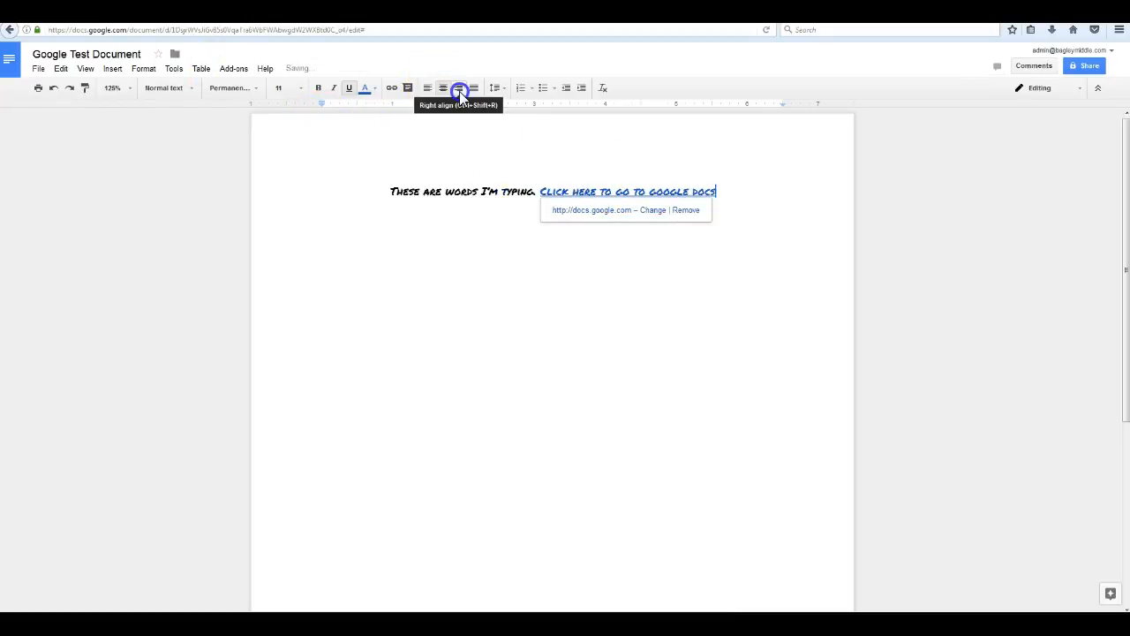
pyautogui.click(459, 88)
pyautogui.click(426, 88)
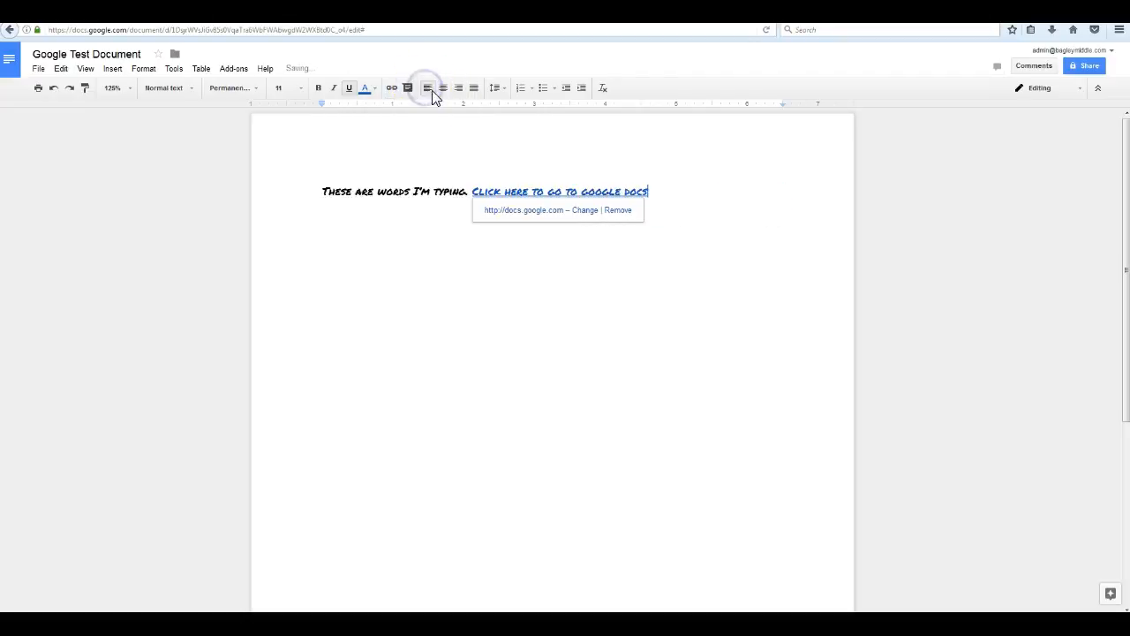
pyautogui.click(497, 90)
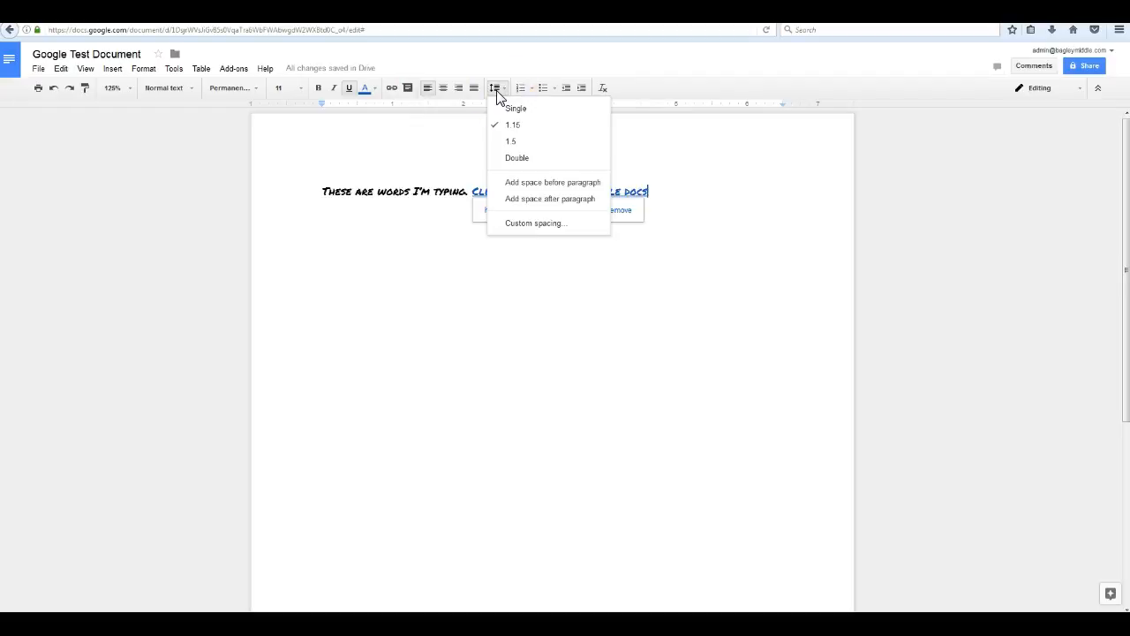
pyautogui.click(493, 88)
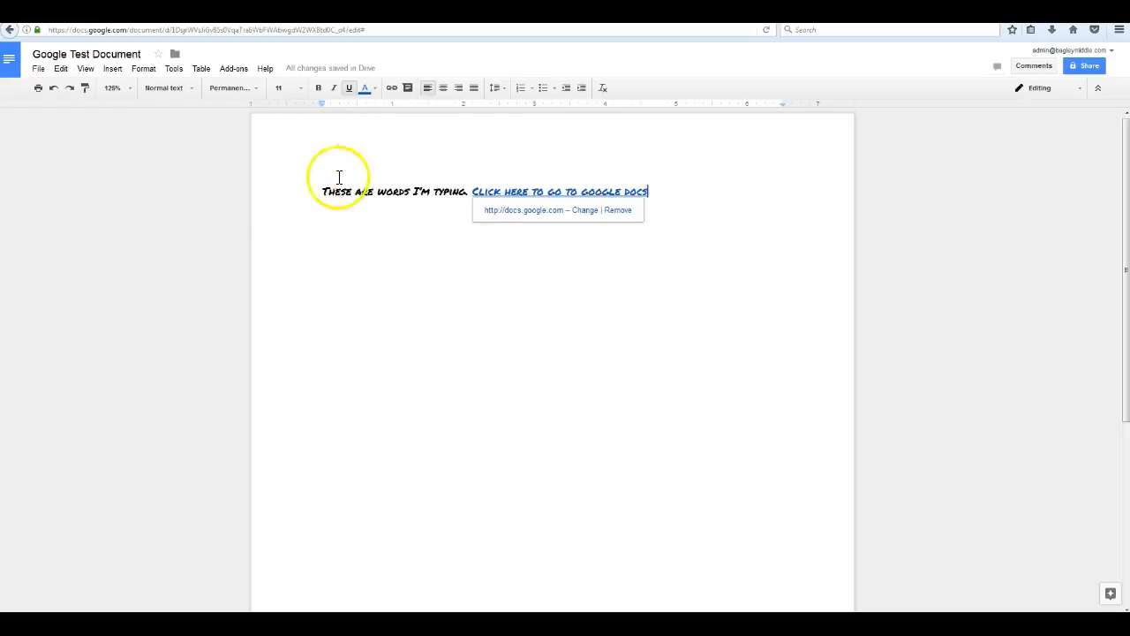
# Start a new empty line right after the 'Click here to go to google docs' link.
pyautogui.click(665, 194)
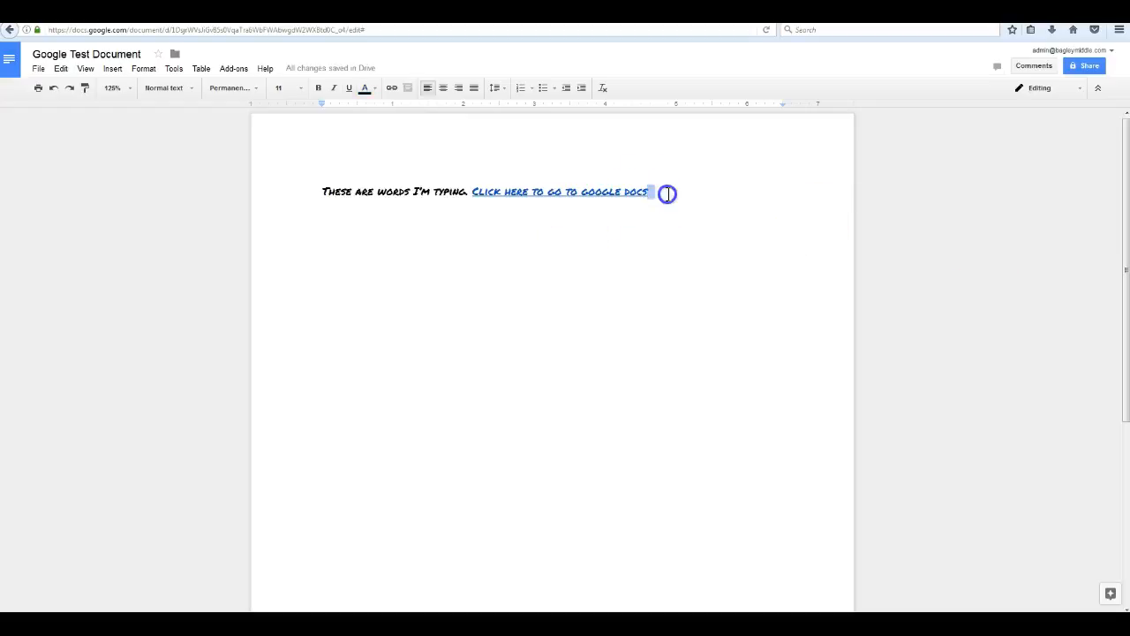
pyautogui.click(667, 194)
pyautogui.press('Return')
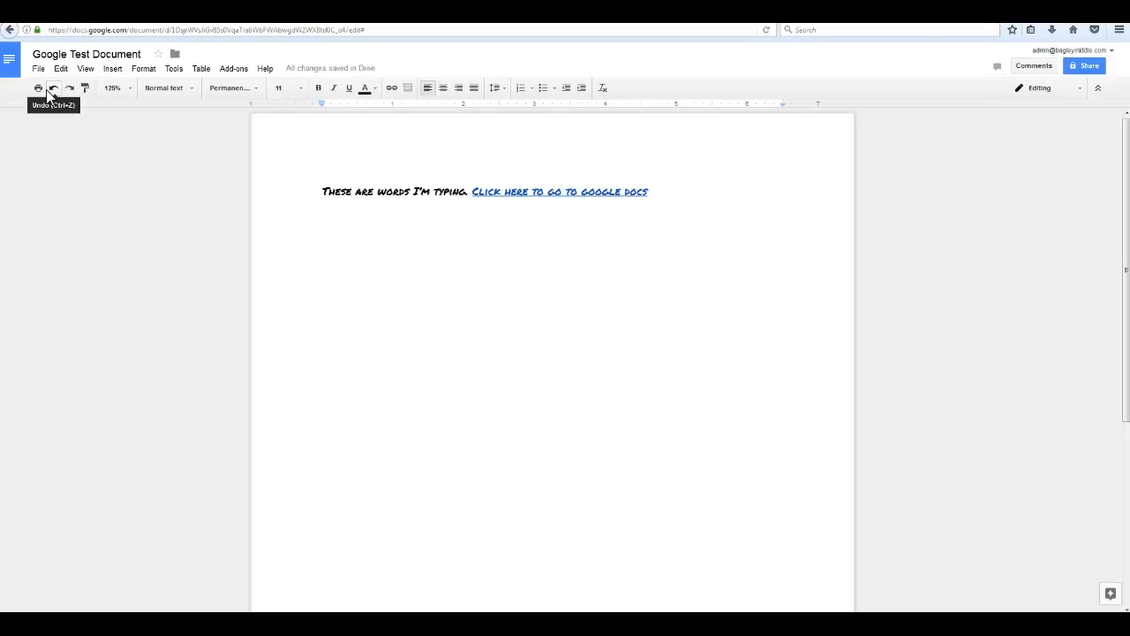
# Insert the black-and-gold B logo image from the Profile photos album below the sentence.
pyautogui.click(112, 71)
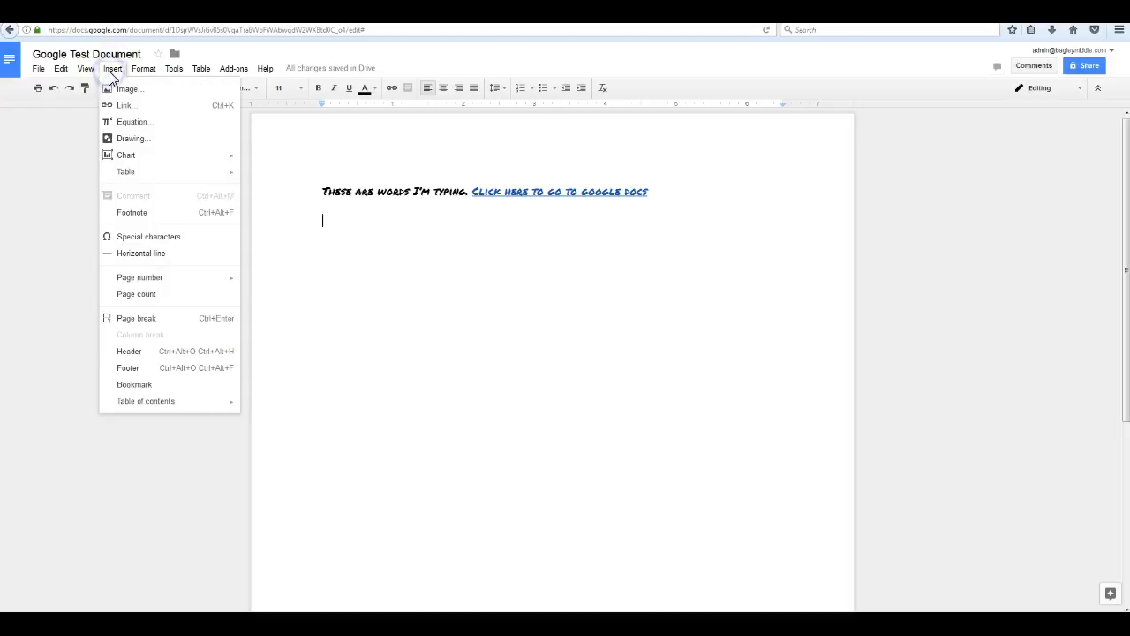
pyautogui.click(127, 92)
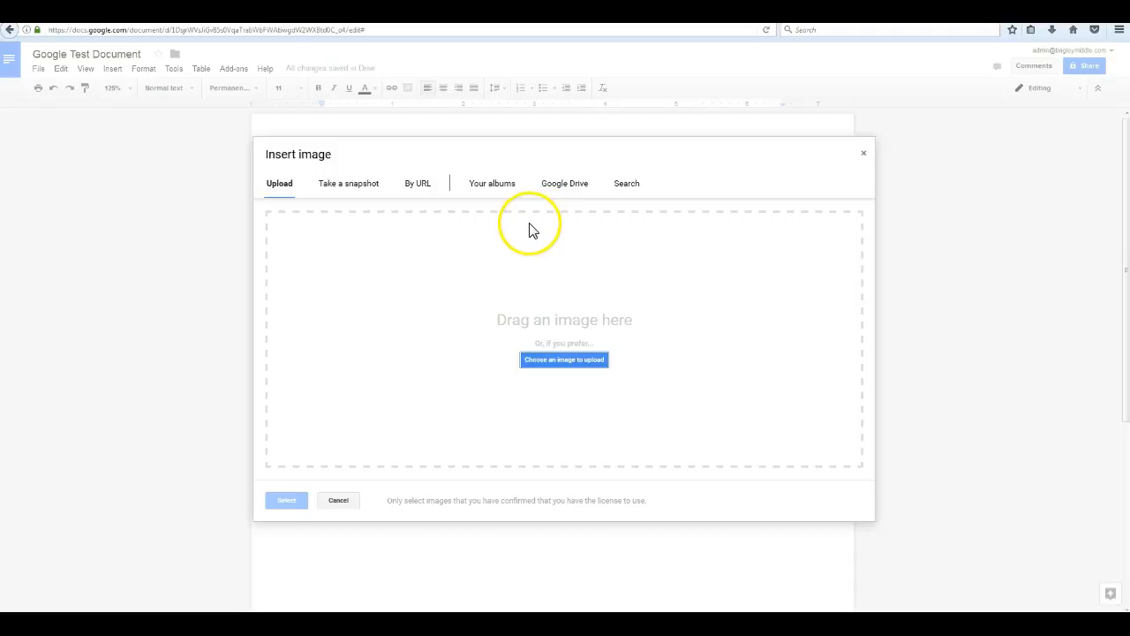
pyautogui.click(342, 189)
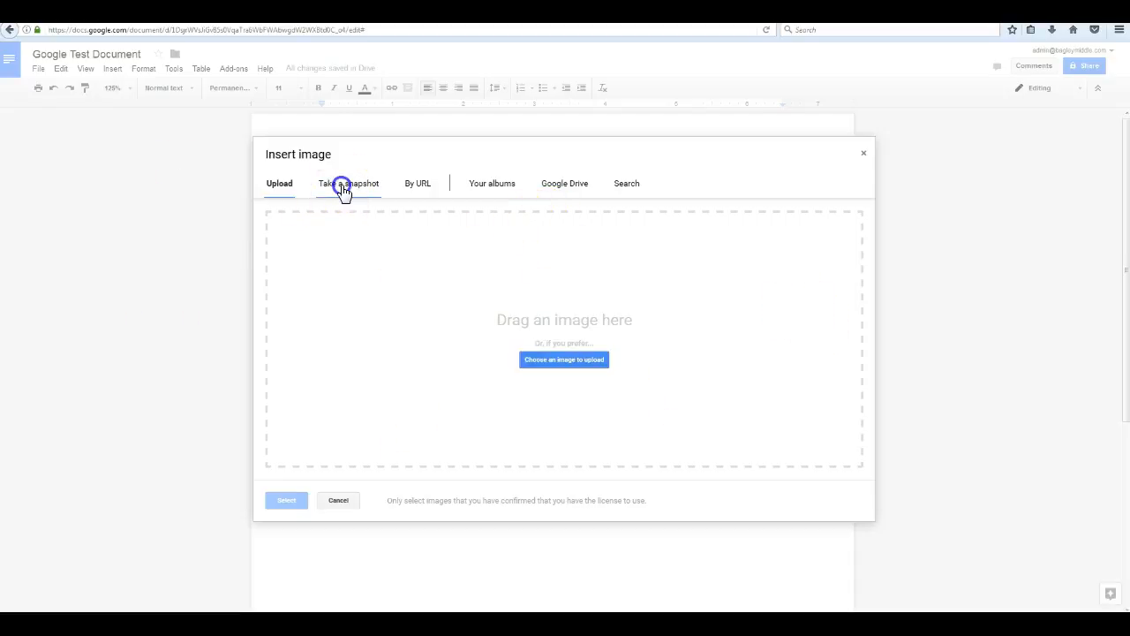
pyautogui.click(434, 188)
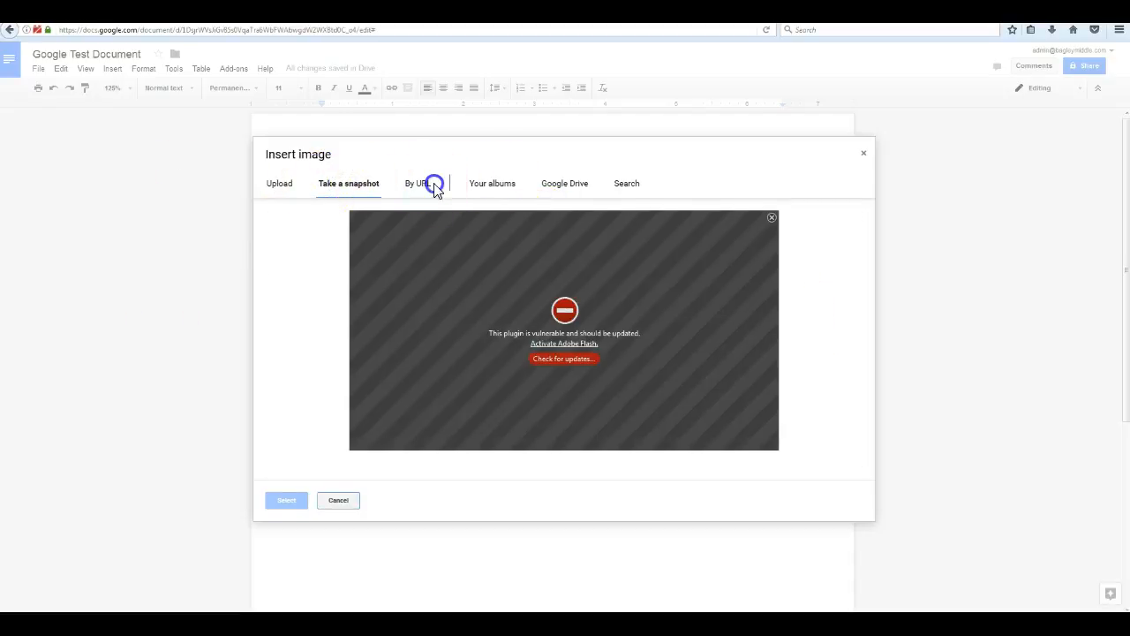
pyautogui.click(498, 187)
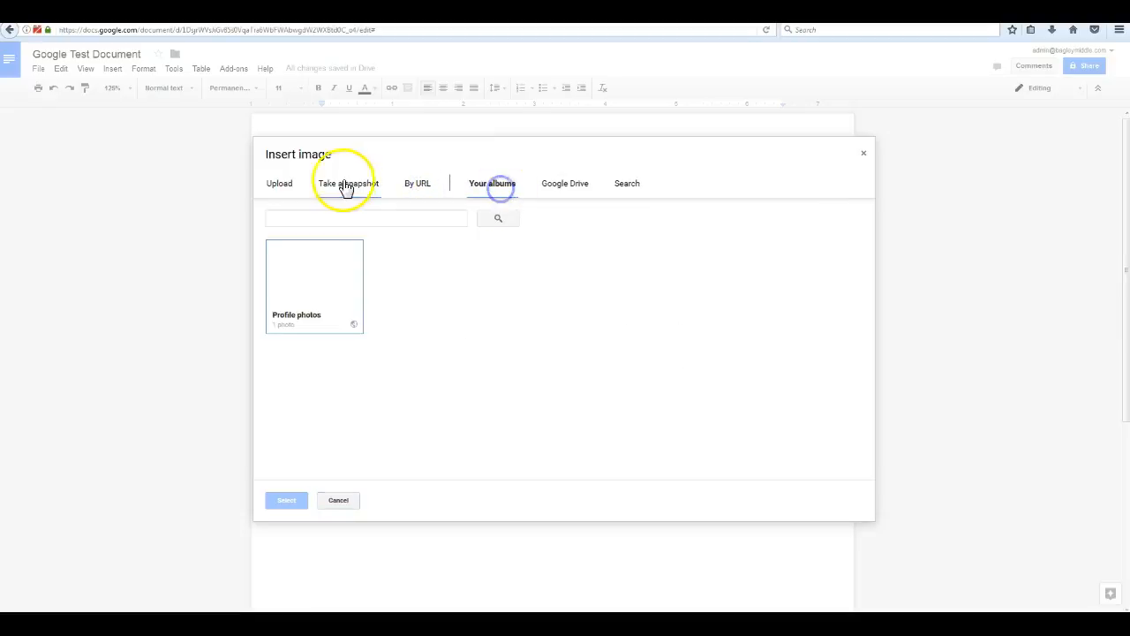
pyautogui.click(312, 265)
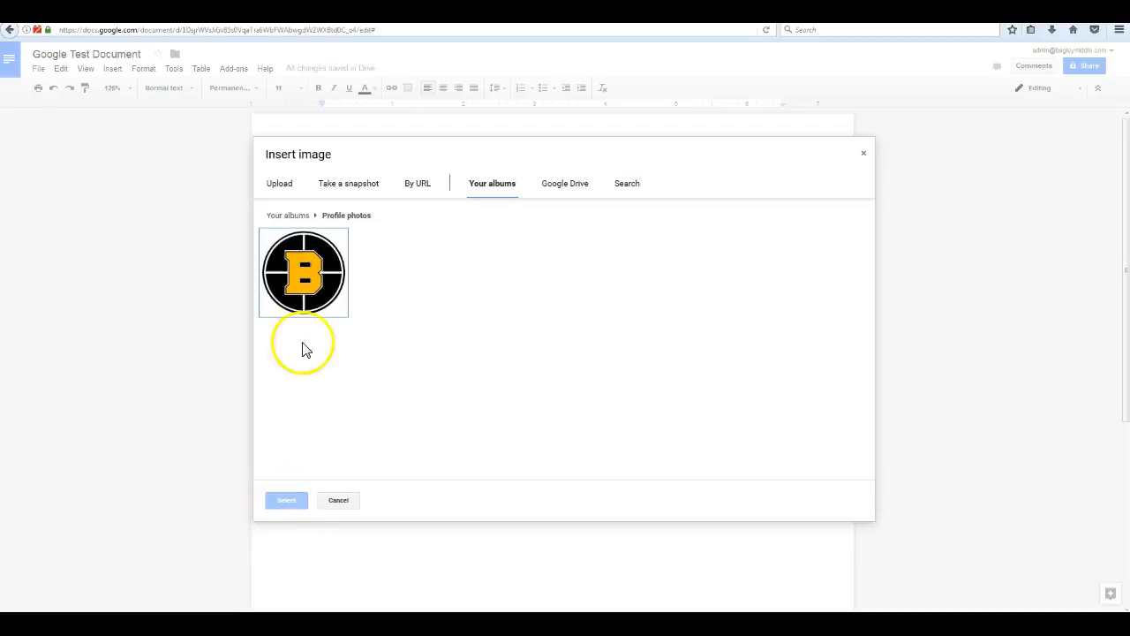
pyautogui.click(304, 283)
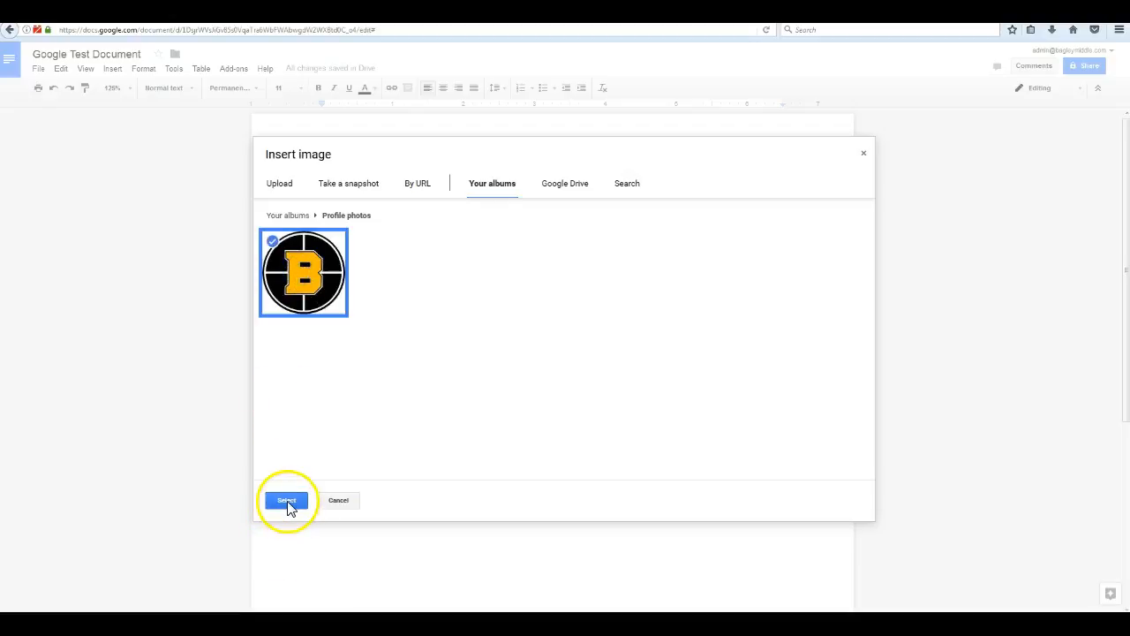
pyautogui.click(287, 500)
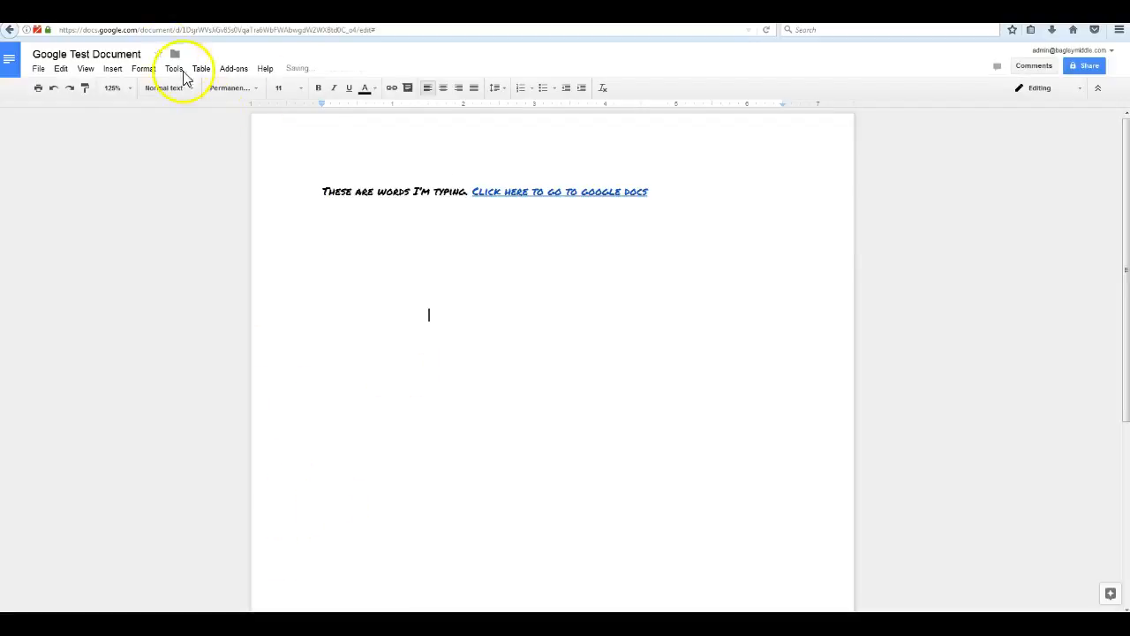
# Start a link beside the logo, dismiss the empty link box, and return to the Insert menu.
pyautogui.click(112, 69)
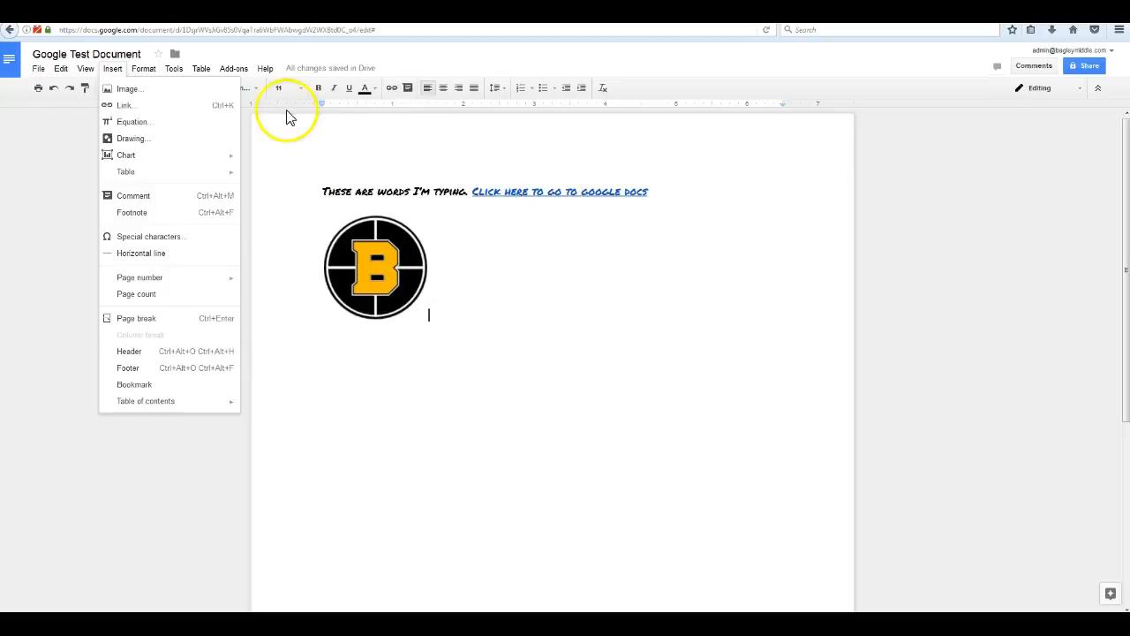
pyautogui.click(125, 106)
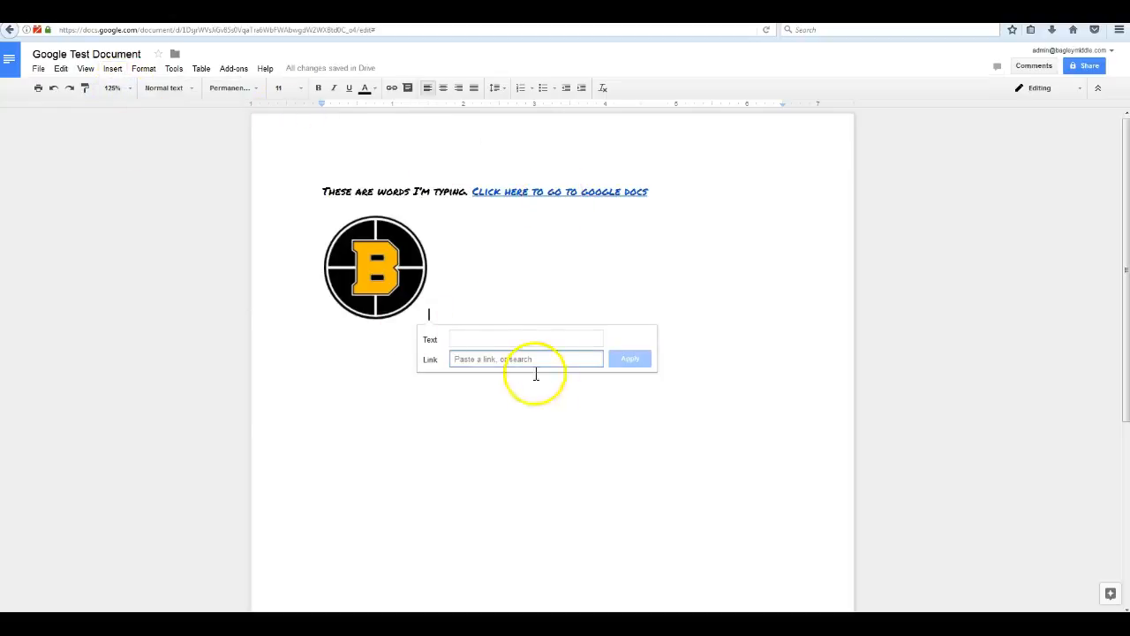
pyautogui.click(641, 298)
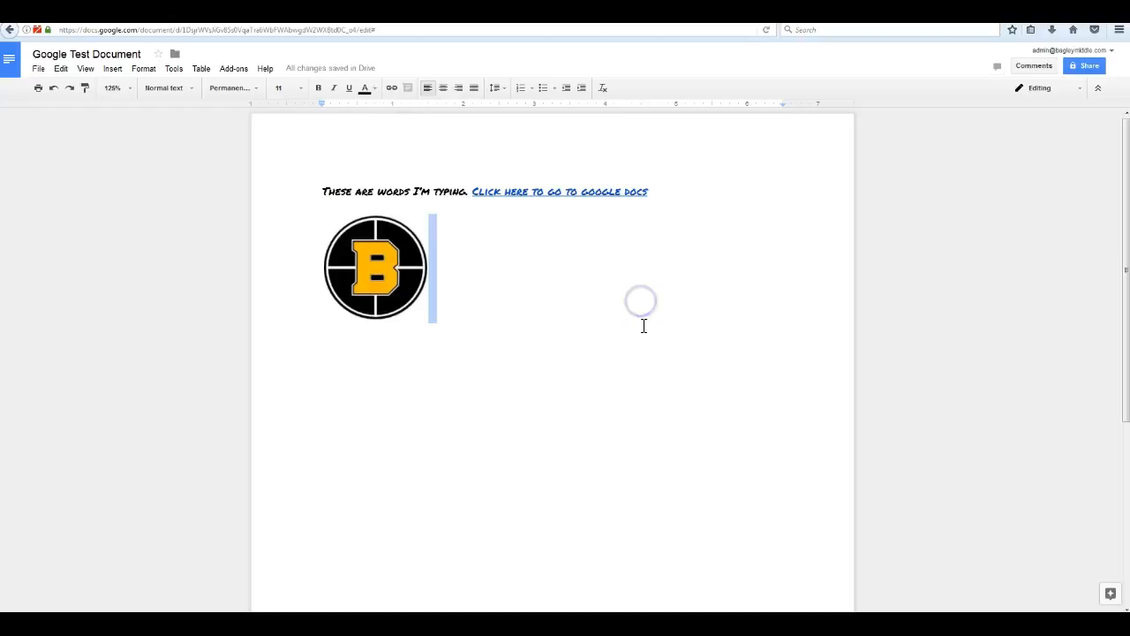
pyautogui.click(112, 69)
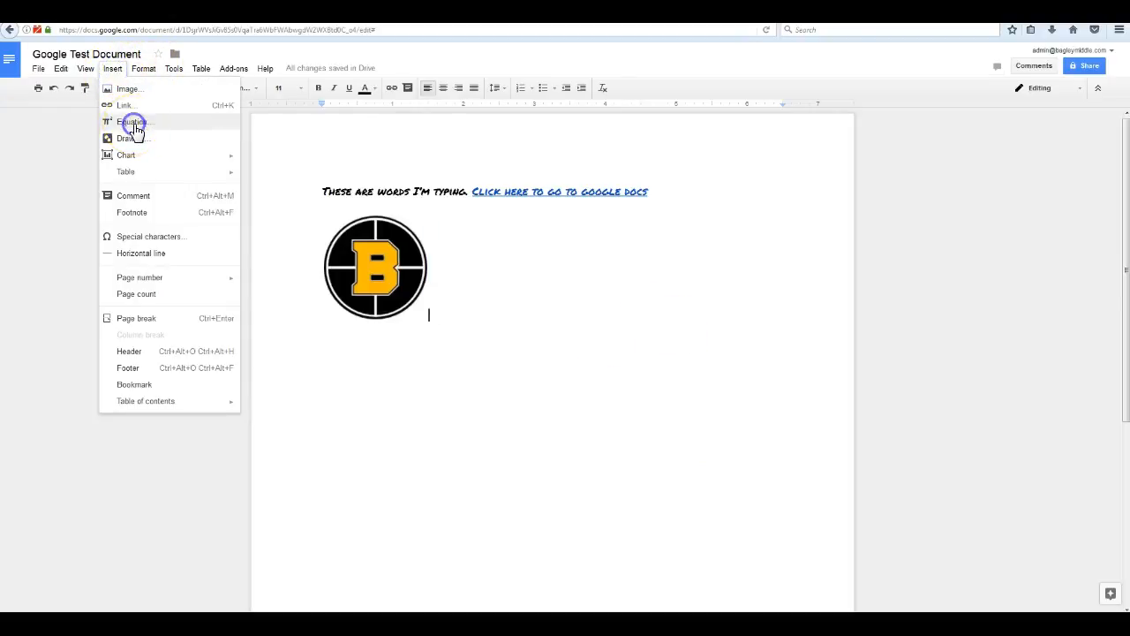
# Start an equation, browse its Greek letters and operator symbols, then return after the logo without adding one.
pyautogui.click(133, 122)
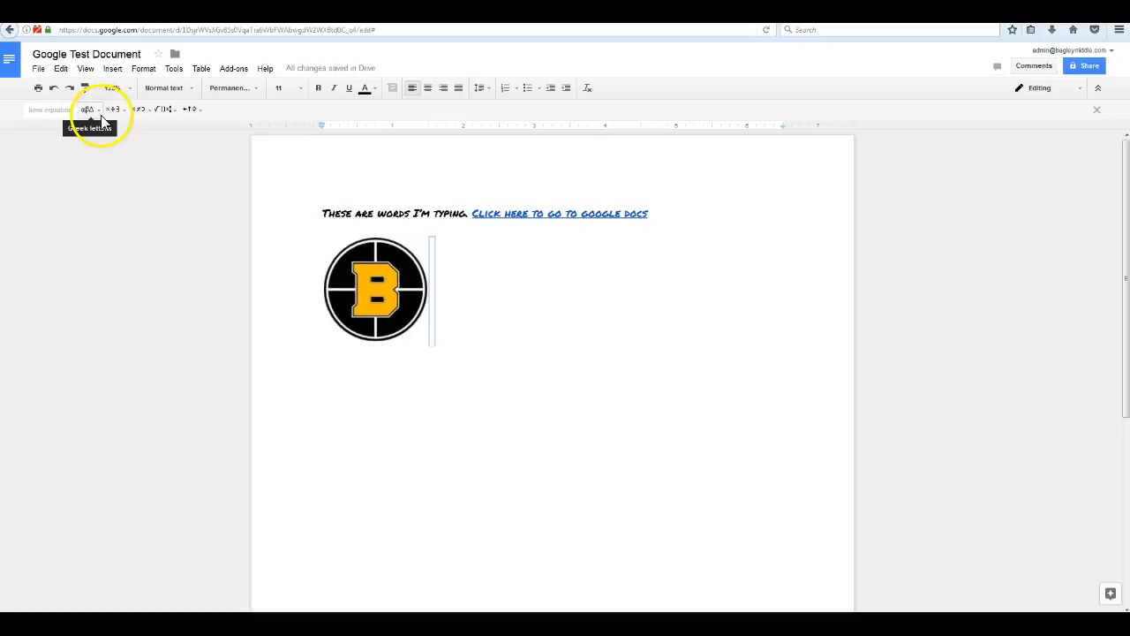
pyautogui.click(101, 115)
pyautogui.click(100, 115)
pyautogui.click(121, 112)
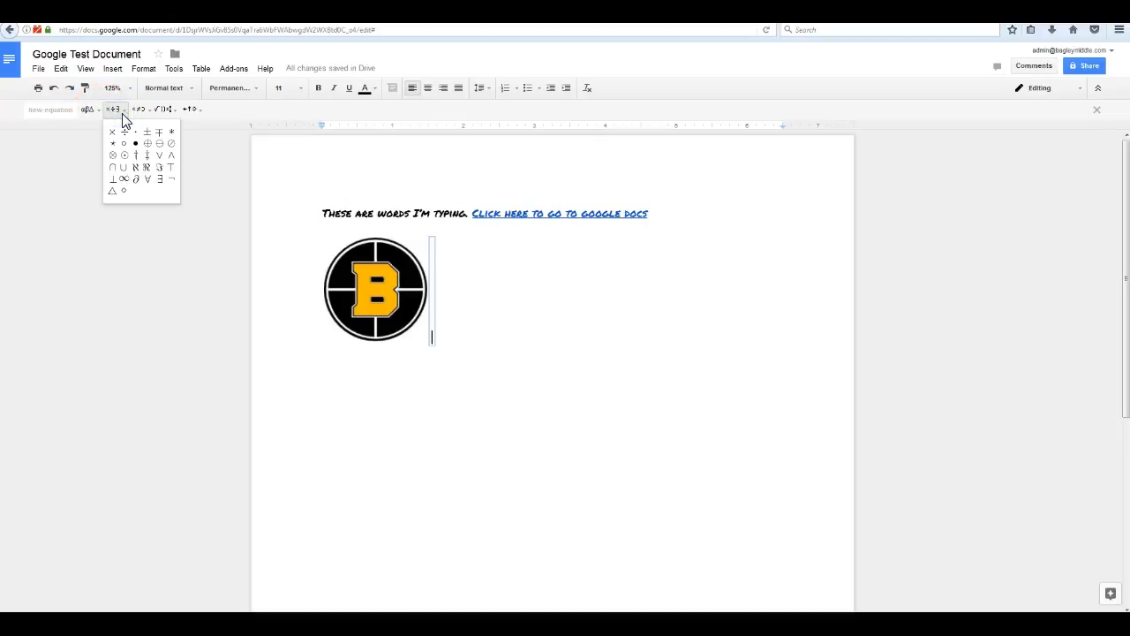
pyautogui.click(121, 112)
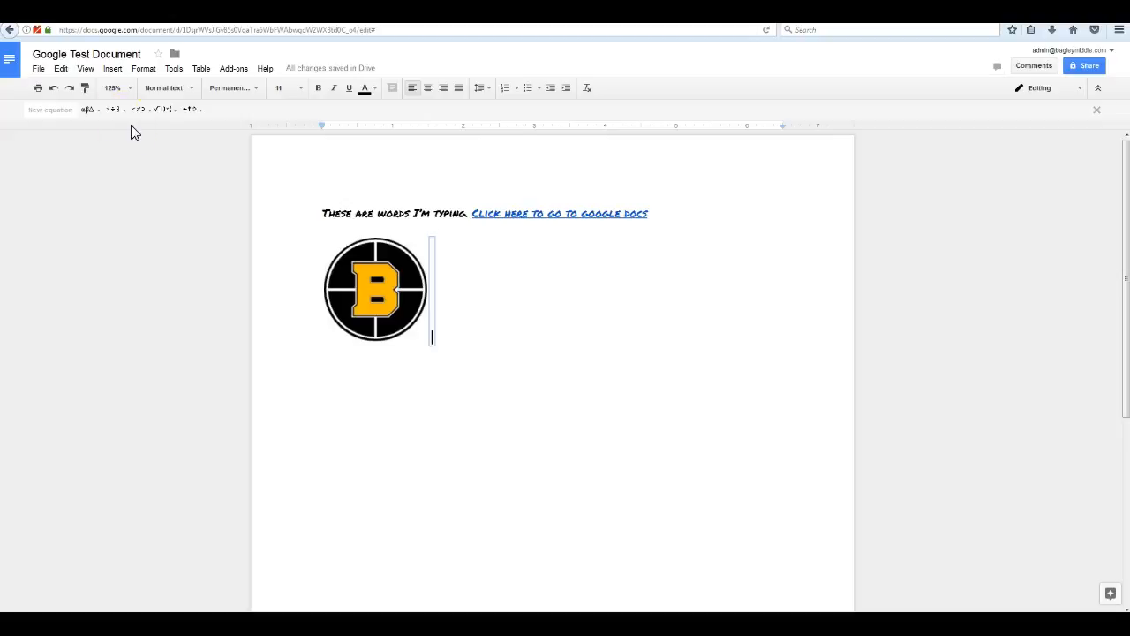
pyautogui.click(120, 70)
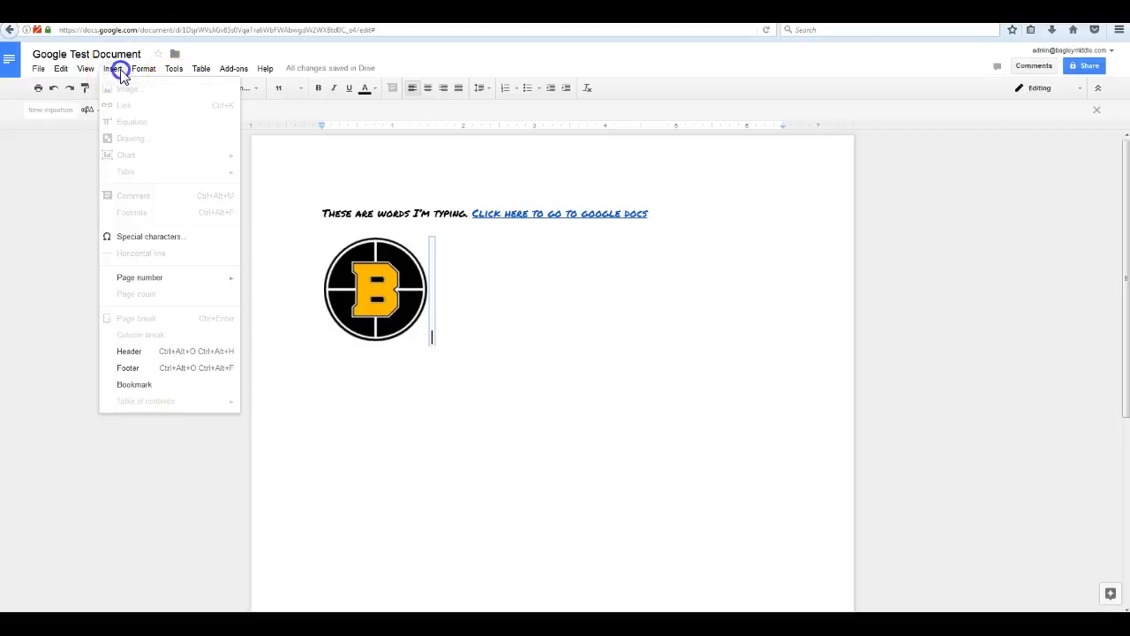
pyautogui.click(616, 358)
pyautogui.click(532, 344)
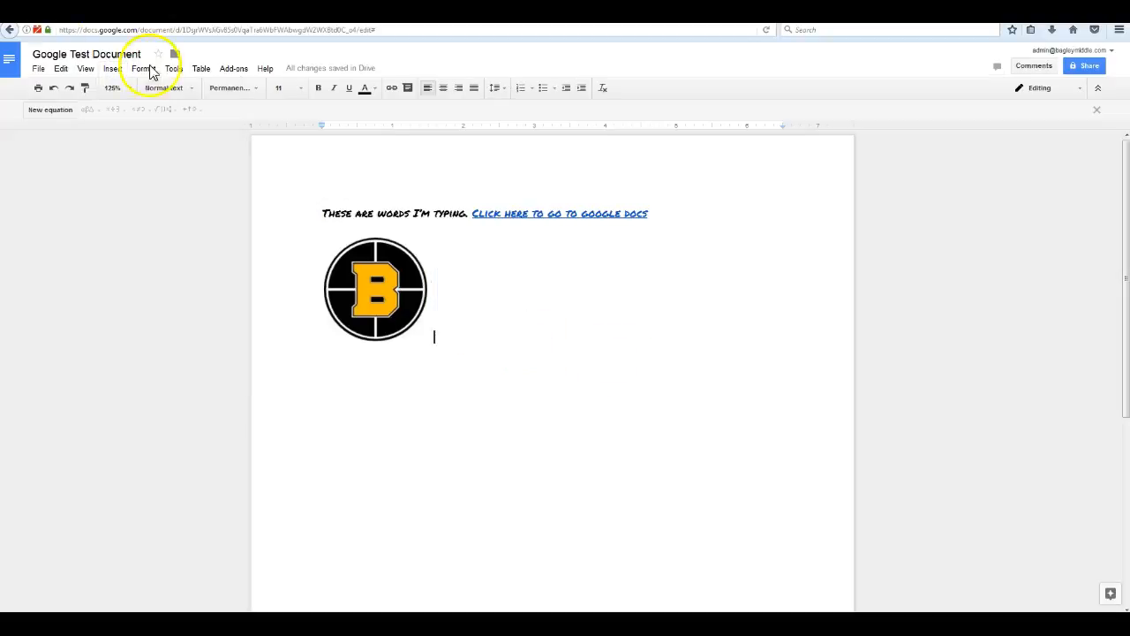
pyautogui.click(112, 68)
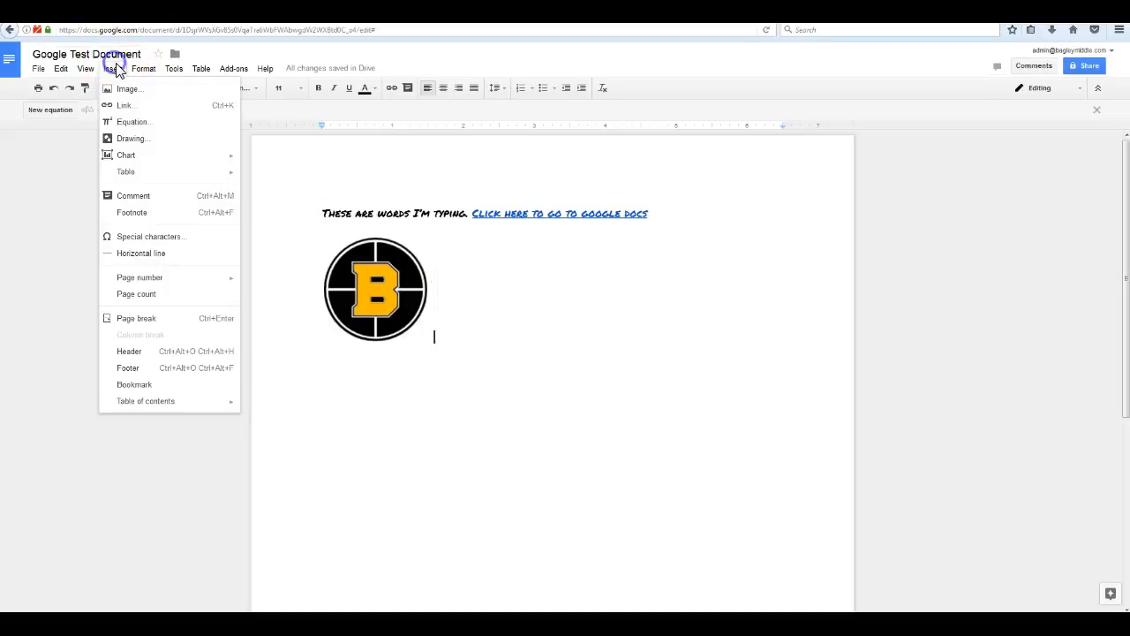
pyautogui.click(162, 147)
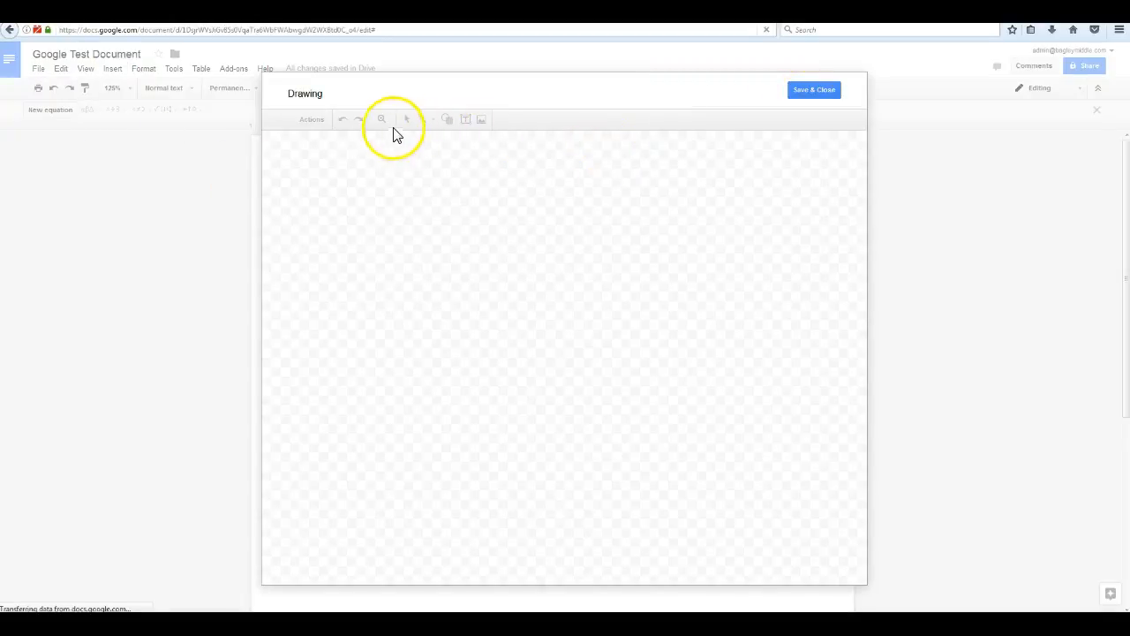
pyautogui.click(422, 118)
pyautogui.moveTo(373, 226); pyautogui.dragTo(495, 386)
pyautogui.click(381, 382)
pyautogui.click(804, 90)
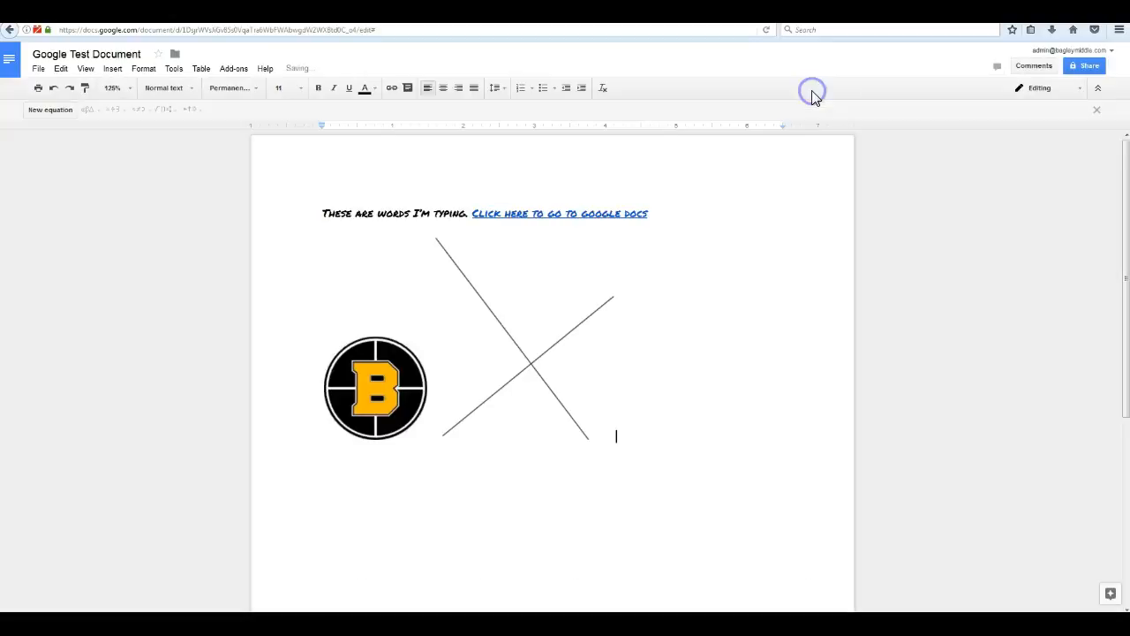
pyautogui.click(534, 372)
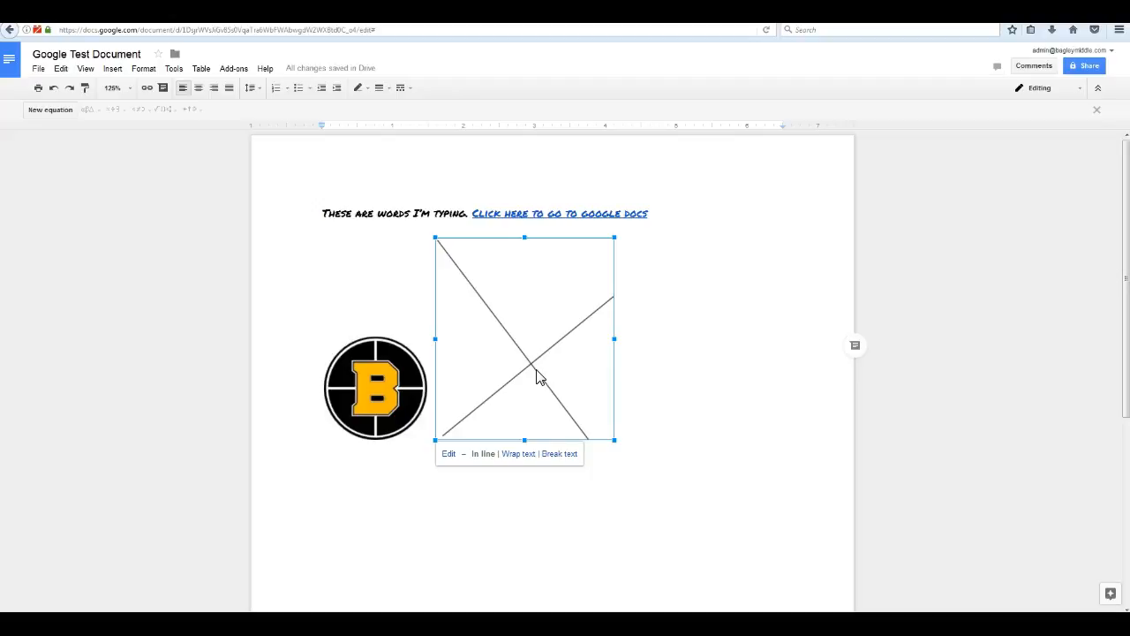
pyautogui.press('Delete')
# Add a new empty comment on the B logo line from the Insert menu.
pyautogui.click(112, 68)
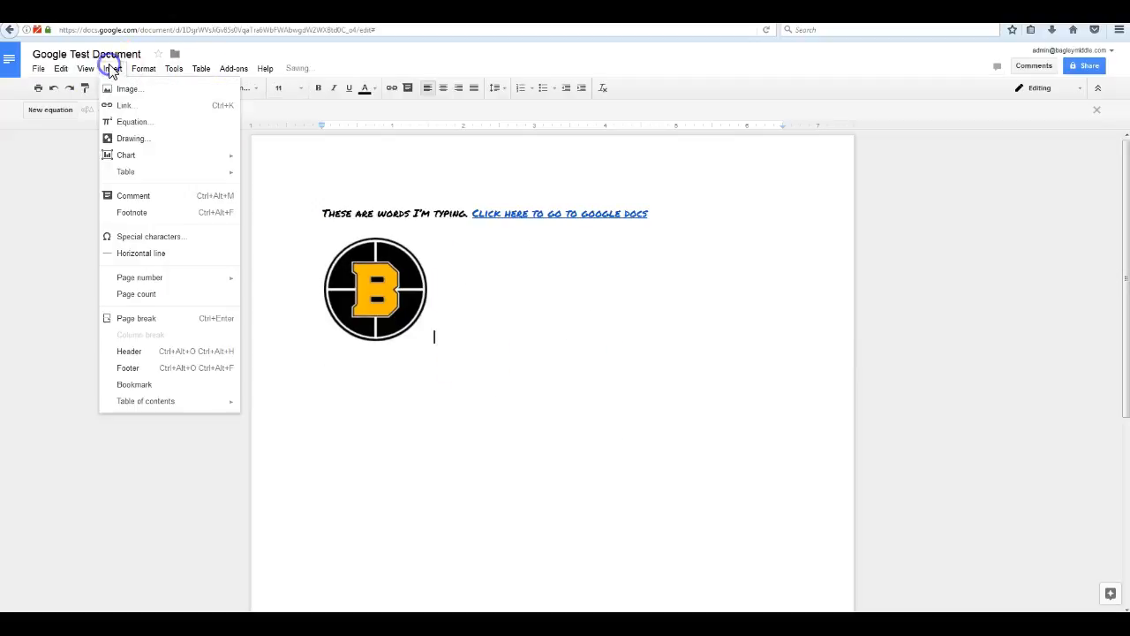
pyautogui.moveTo(148, 161)
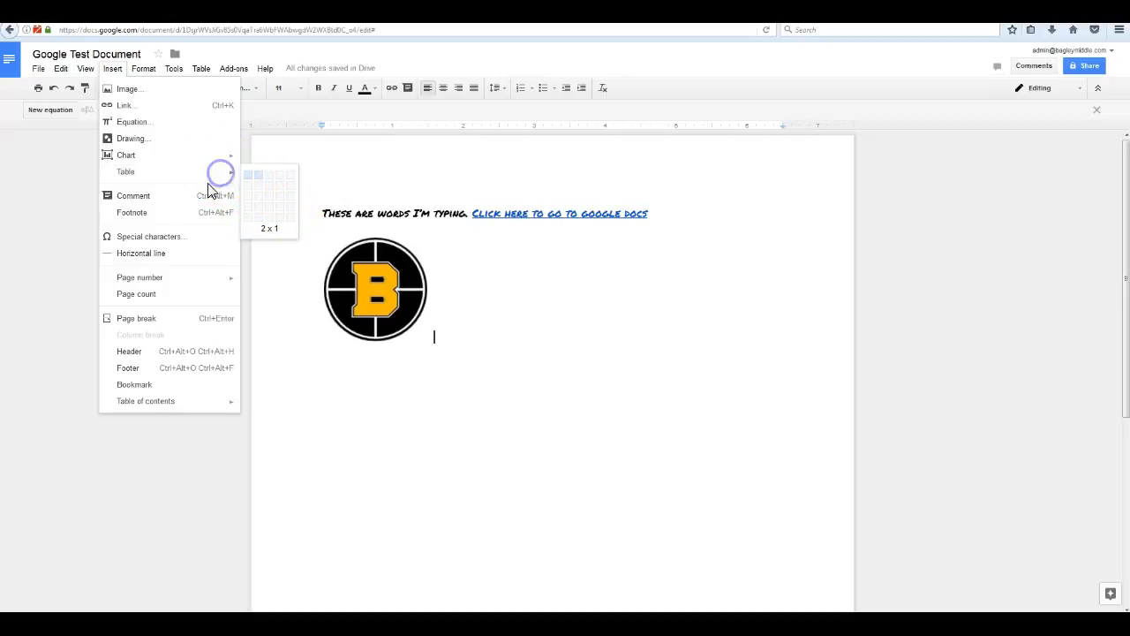
pyautogui.click(133, 196)
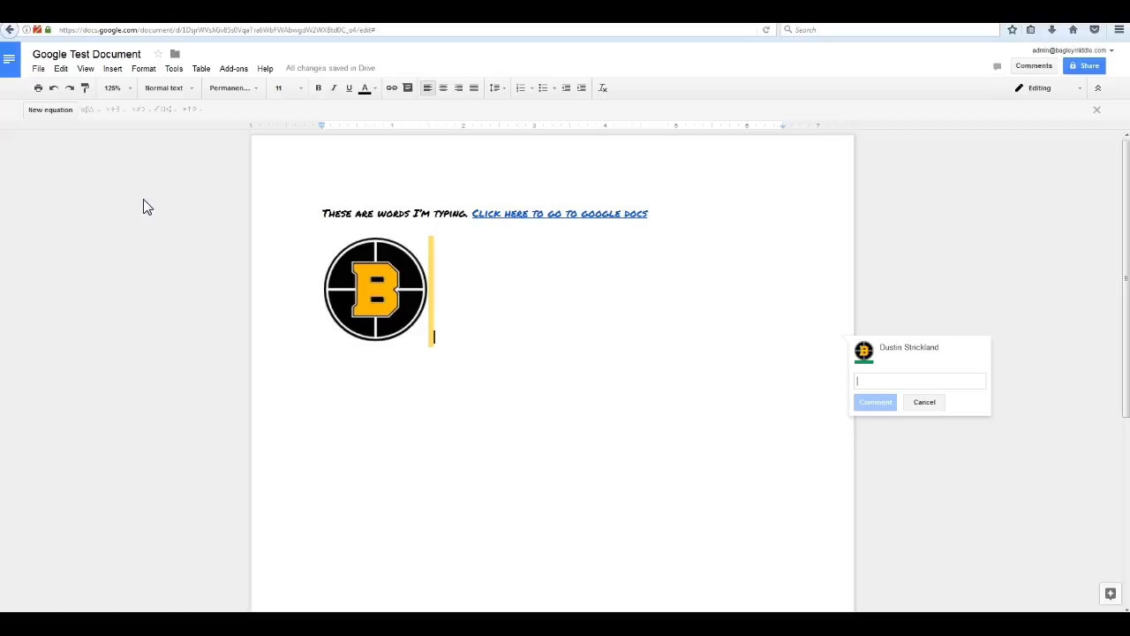
# Post the comment 'Please help me out with the opening of this paragraph'.
pyautogui.write('se hepl')
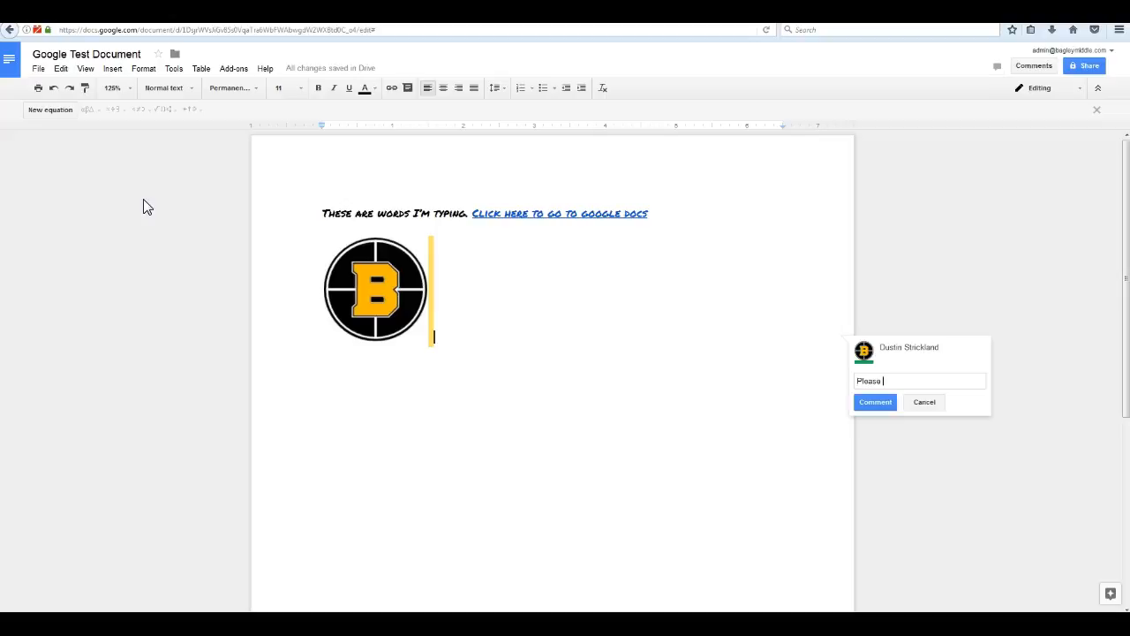
pyautogui.press('BackSpace')
pyautogui.press('BackSpace')
pyautogui.press('BackSpace')
pyautogui.write('elp me out wiht th')
pyautogui.press('BackSpace')
pyautogui.press('BackSpace')
pyautogui.press('BackSpace')
pyautogui.press('BackSpace')
pyautogui.press('BackSpace')
pyautogui.write('th the opening of this paragraph')
pyautogui.press('Return')
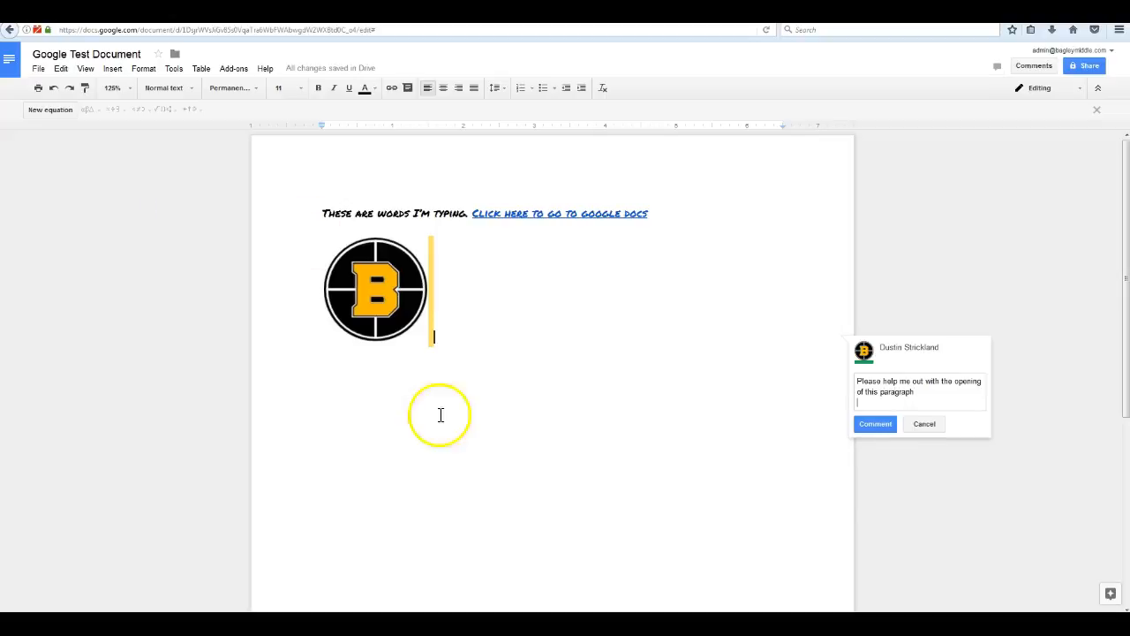
pyautogui.click(869, 425)
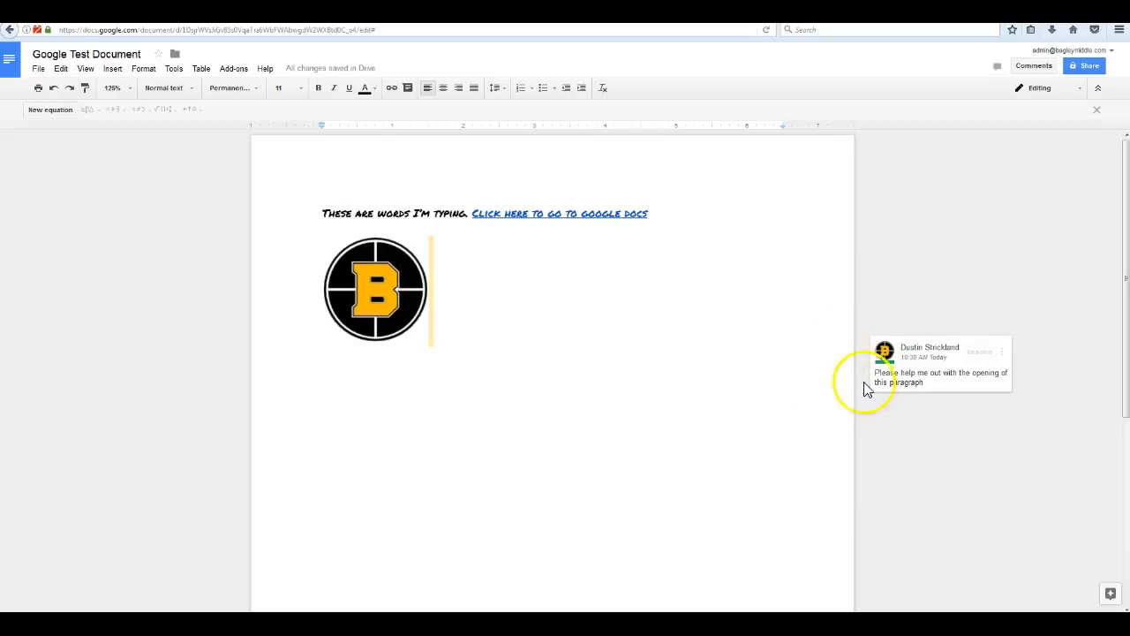
# Check the comment's extra options without changes, then place the cursor after the logo.
pyautogui.click(1003, 352)
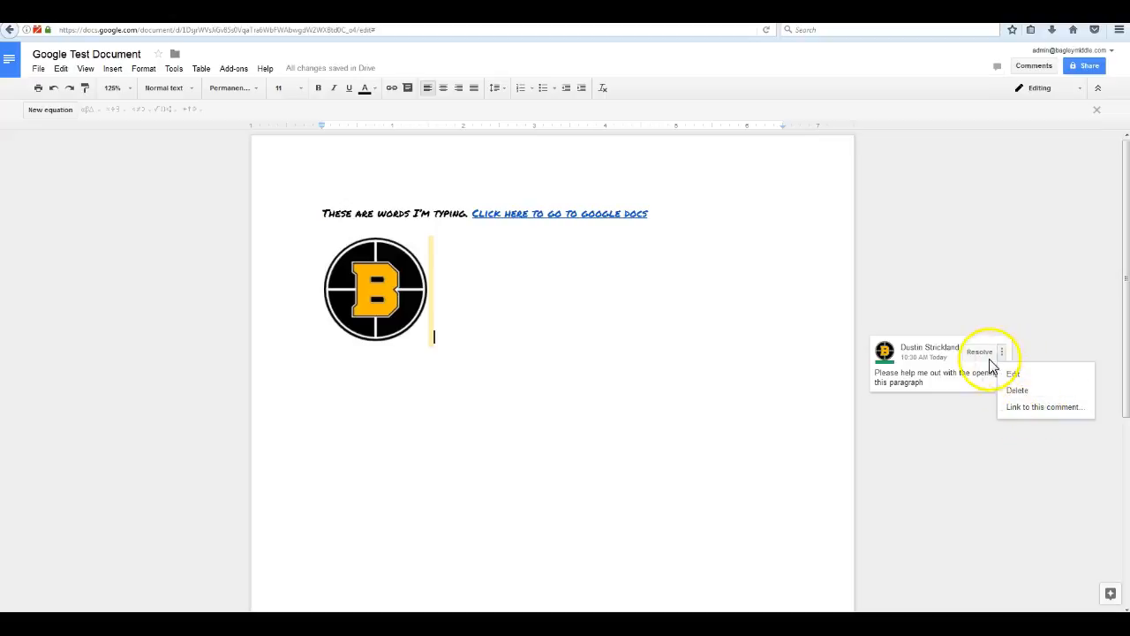
pyautogui.click(662, 329)
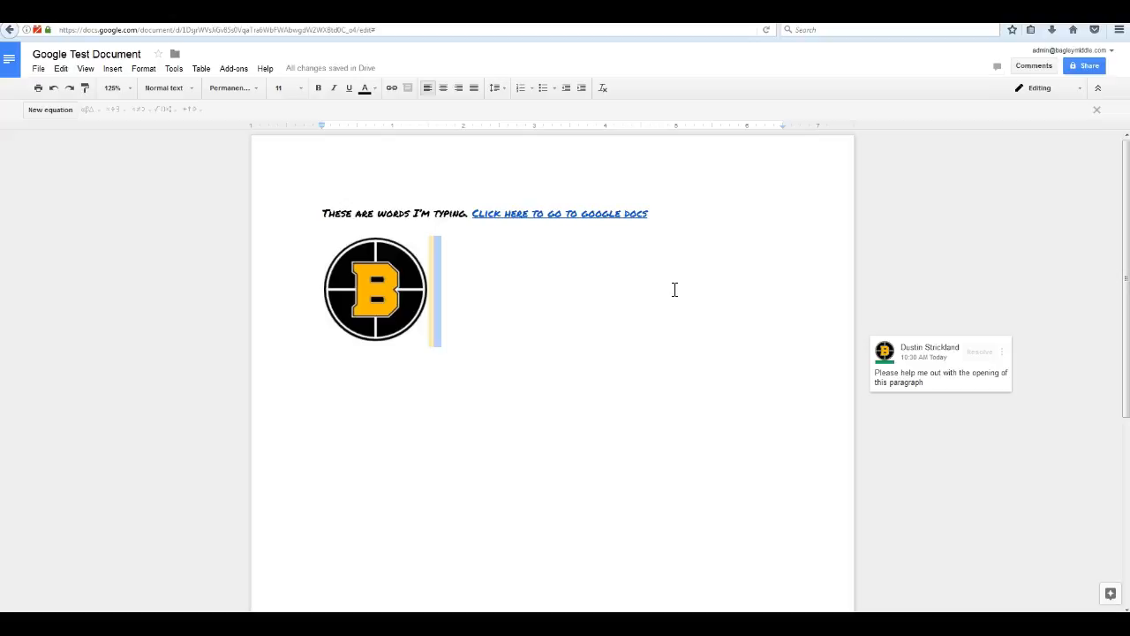
pyautogui.click(613, 328)
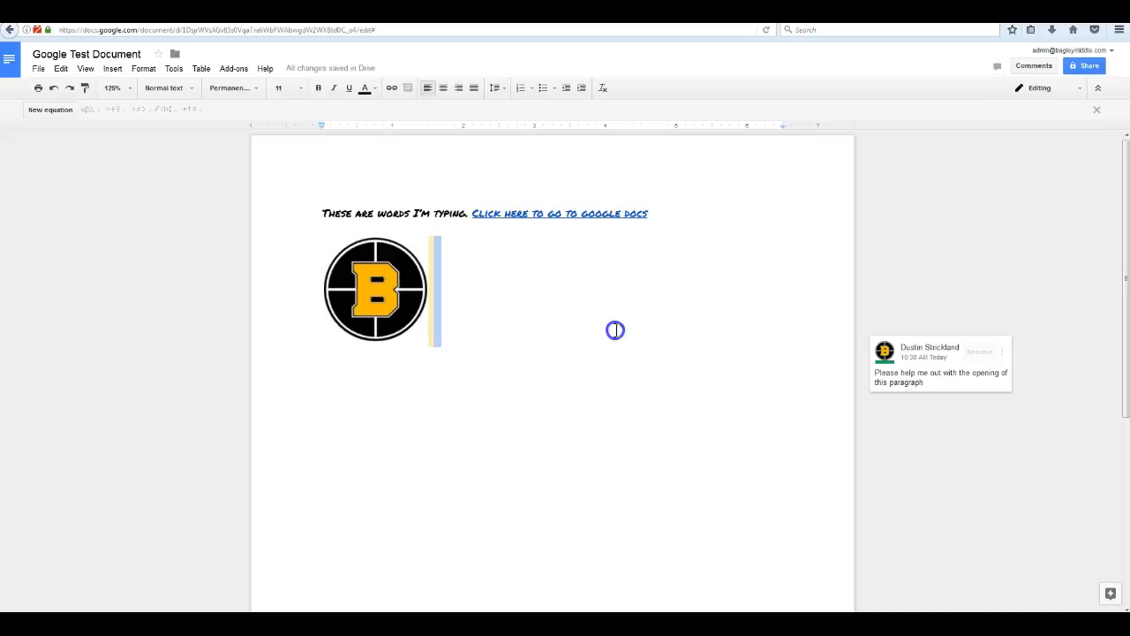
pyautogui.click(429, 321)
pyautogui.click(433, 322)
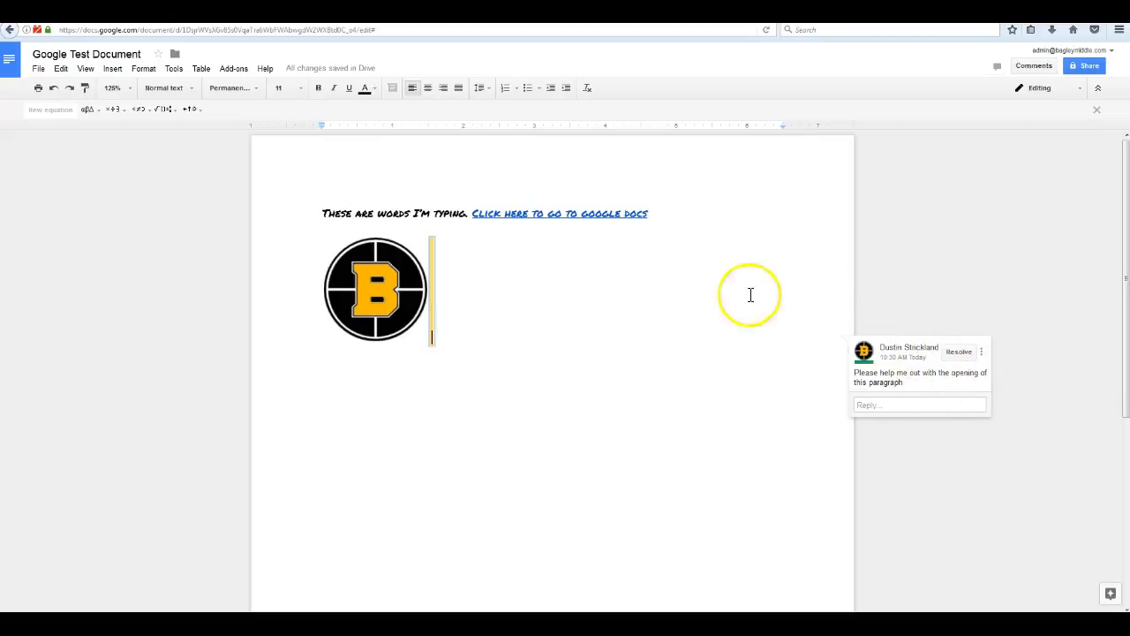
pyautogui.click(456, 326)
pyautogui.click(577, 363)
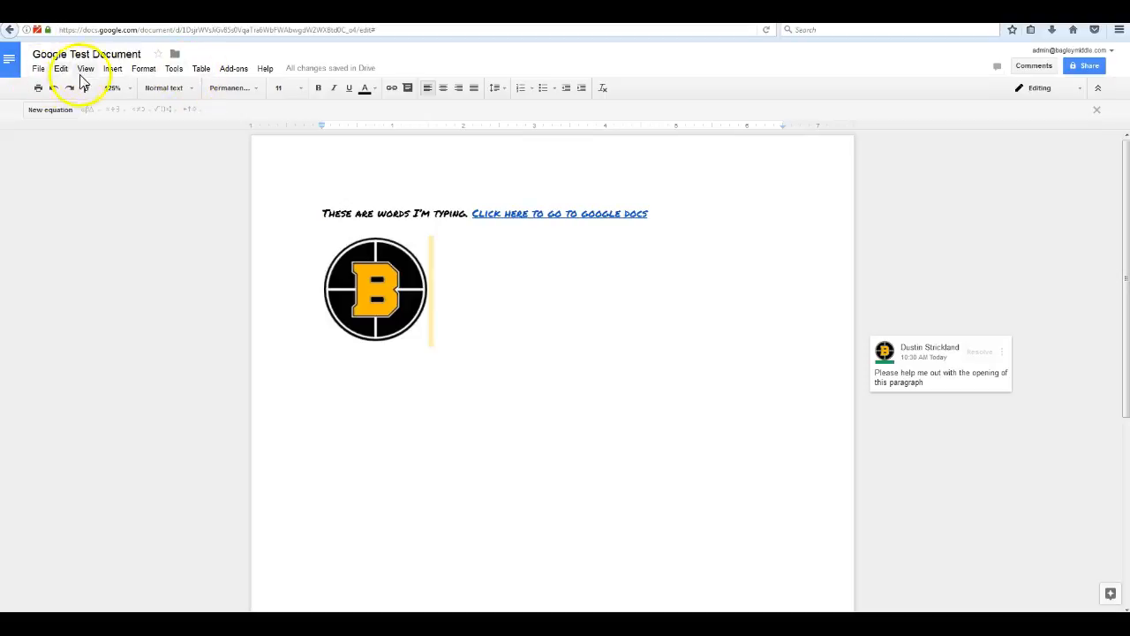
# Look over the Insert menu's items, then bring up the Format menu.
pyautogui.click(111, 70)
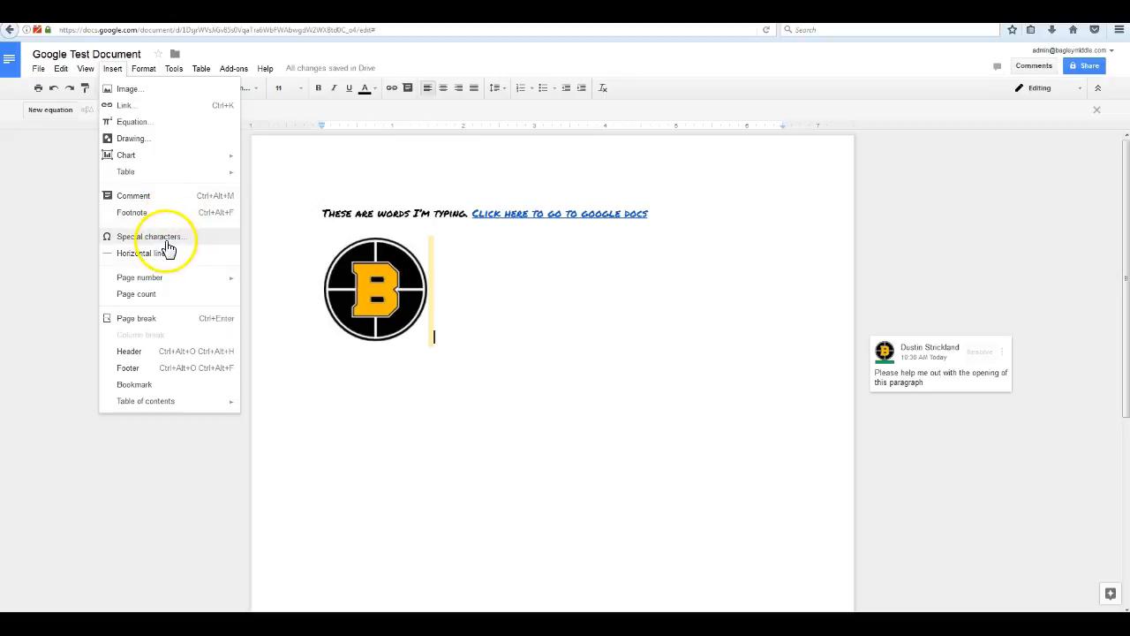
pyautogui.moveTo(152, 280)
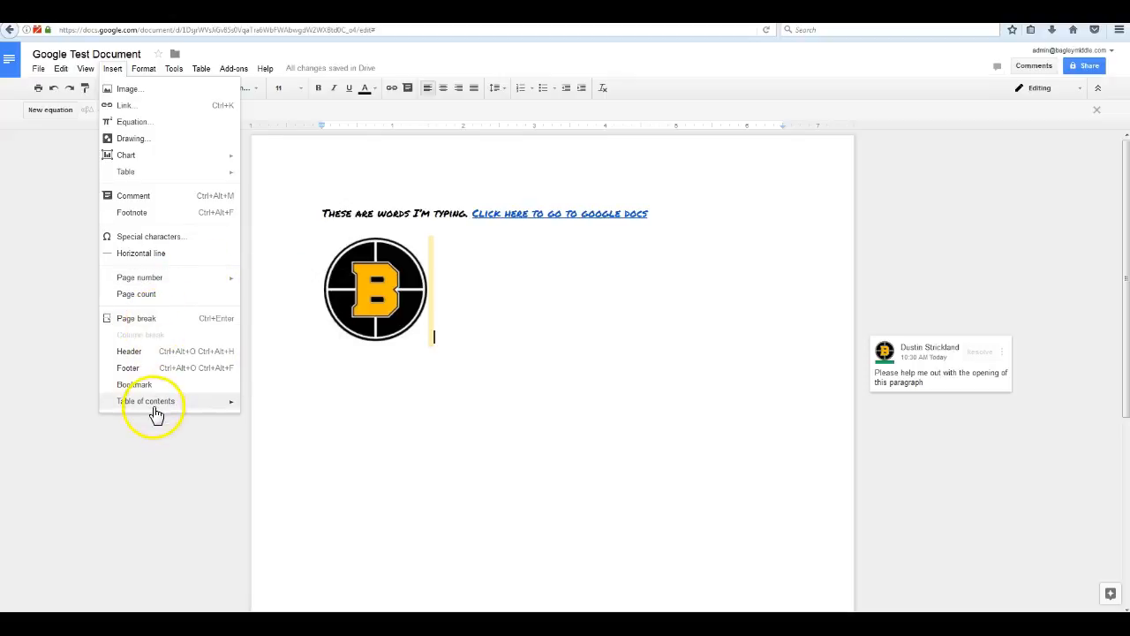
pyautogui.moveTo(192, 414)
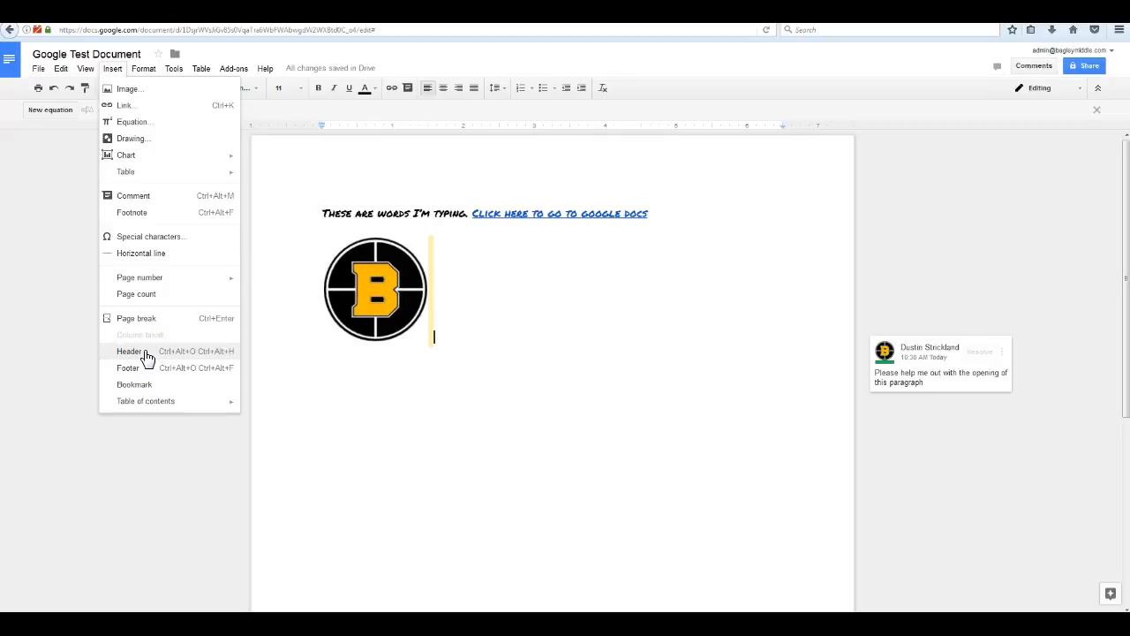
pyautogui.click(147, 84)
pyautogui.click(146, 72)
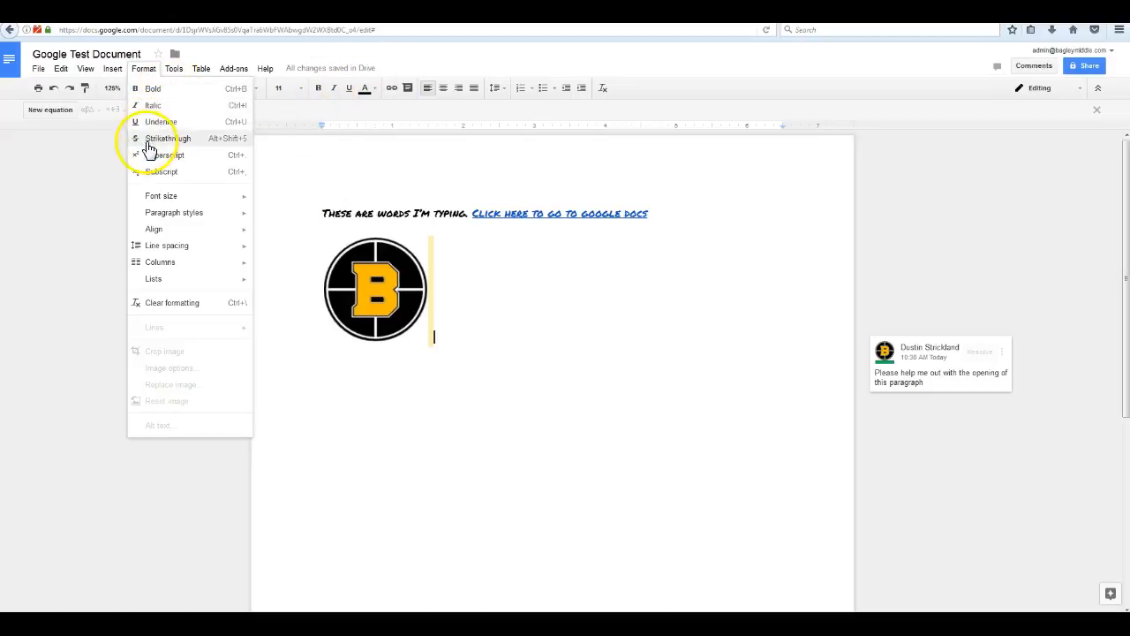
# Browse the Format submenus, then clear formatting after the logo so it returns to Normal Arial text.
pyautogui.moveTo(172, 200)
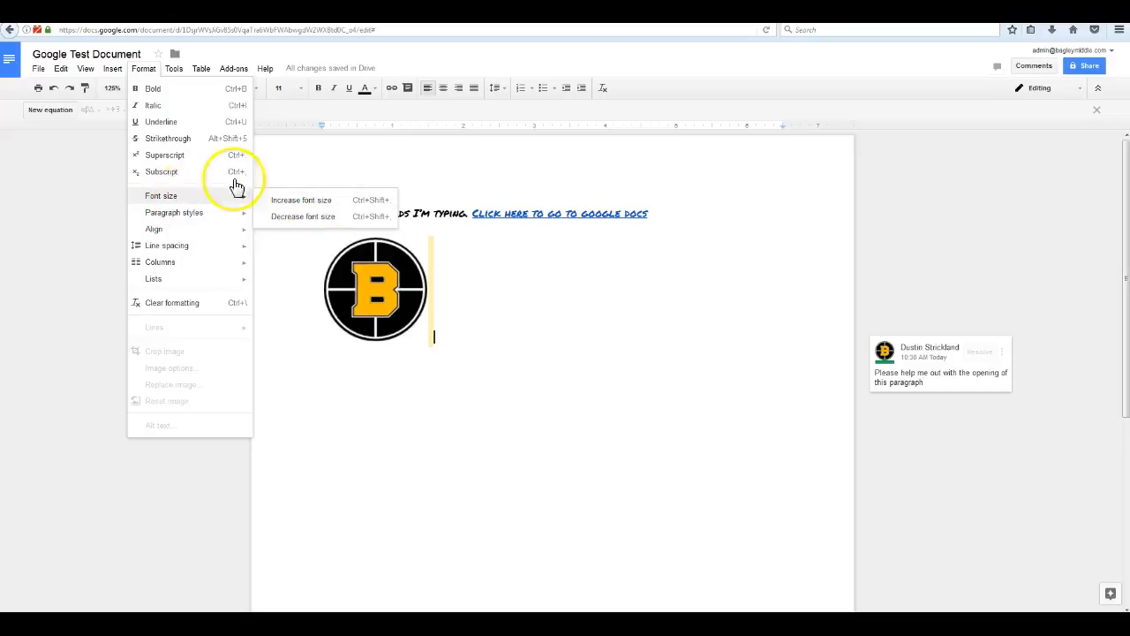
pyautogui.moveTo(177, 221)
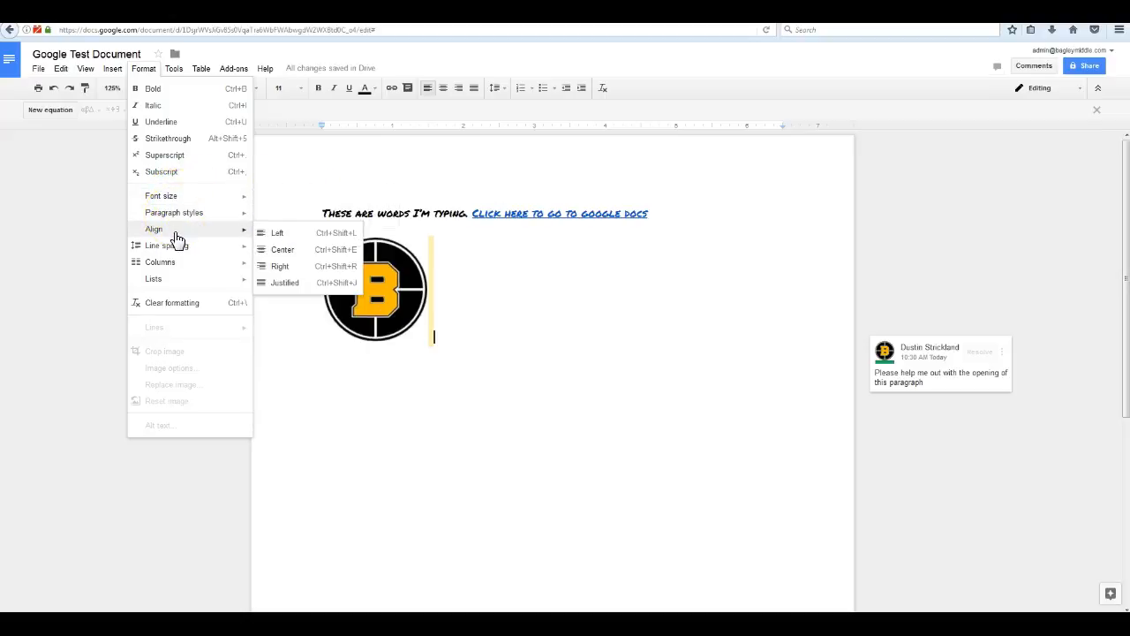
pyautogui.click(183, 251)
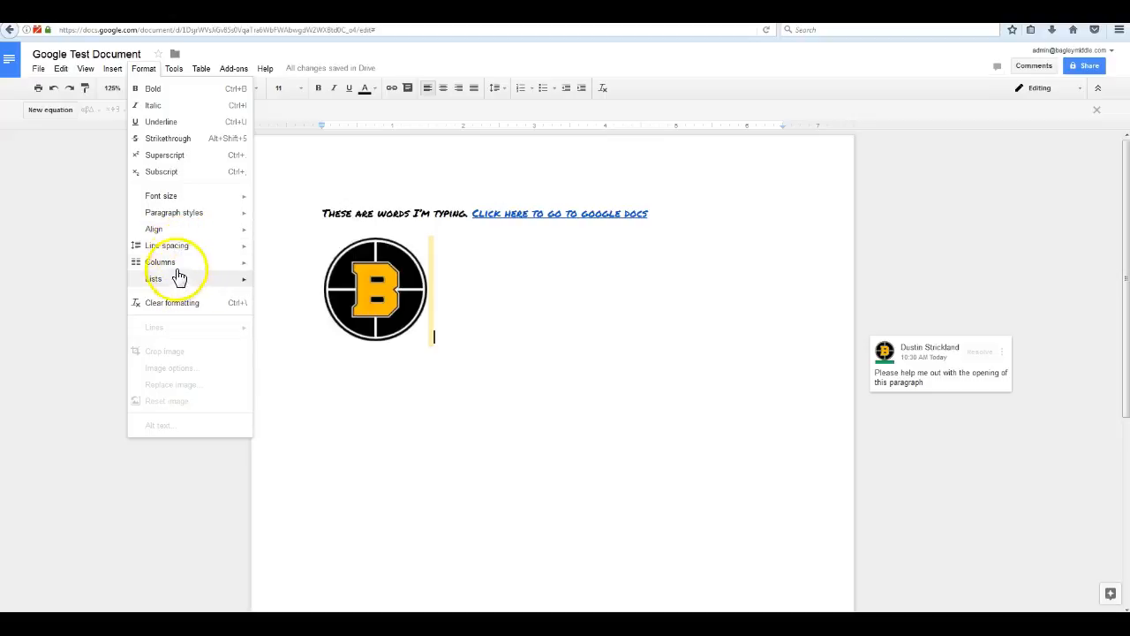
pyautogui.moveTo(181, 262)
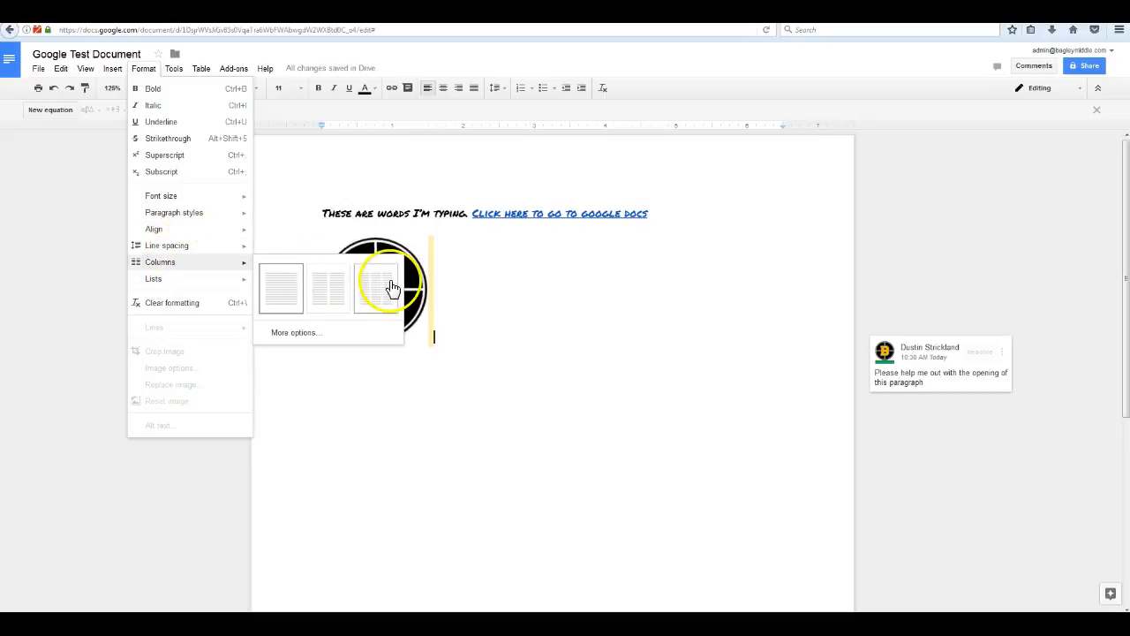
pyautogui.moveTo(243, 279)
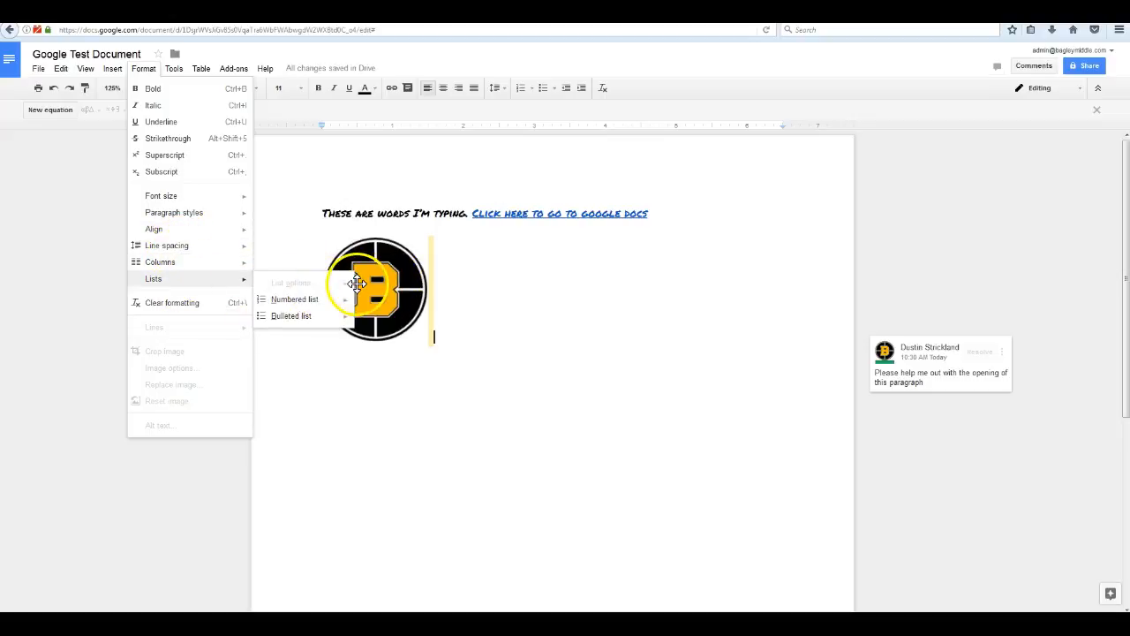
pyautogui.click(161, 309)
pyautogui.click(490, 357)
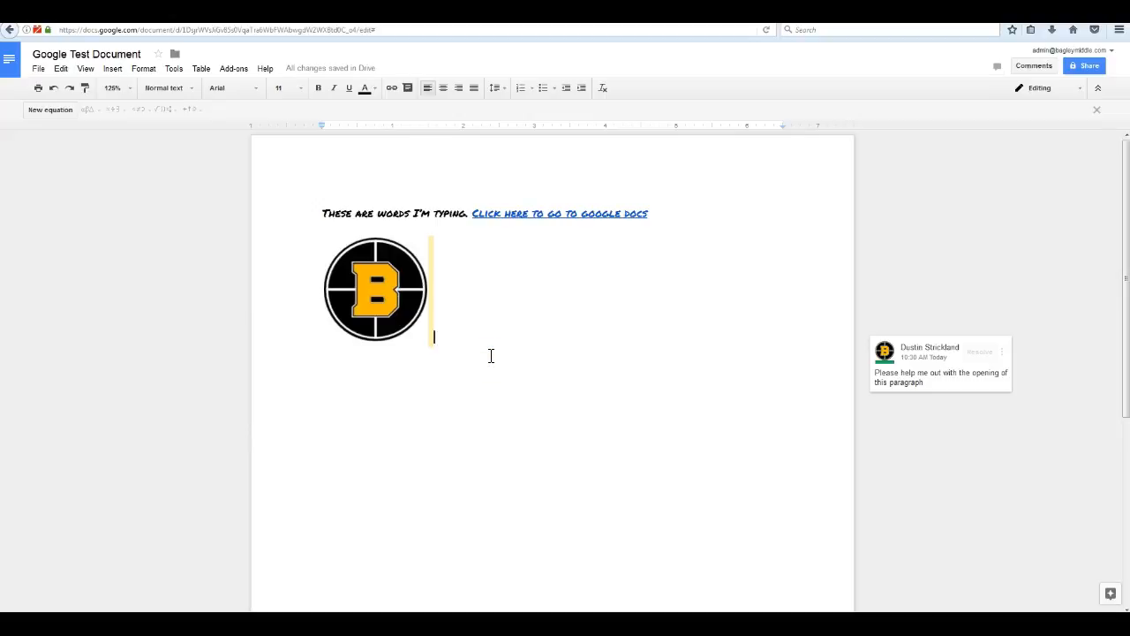
# Open the Share dialog and enter the collaborator's e-mail address in the People field.
pyautogui.click(483, 360)
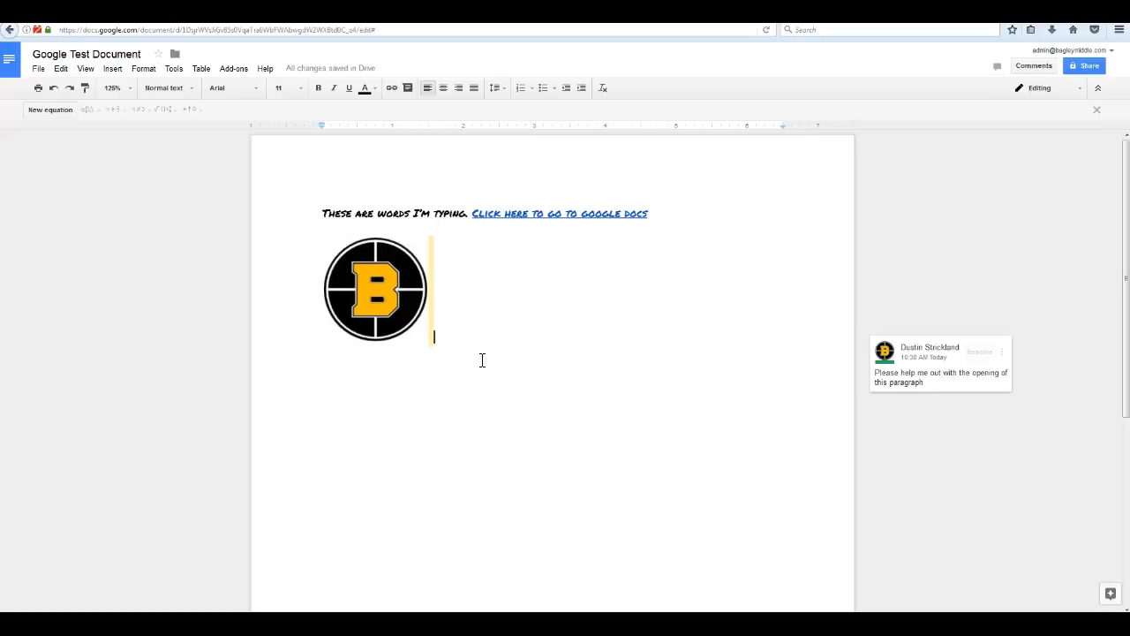
pyautogui.click(1082, 67)
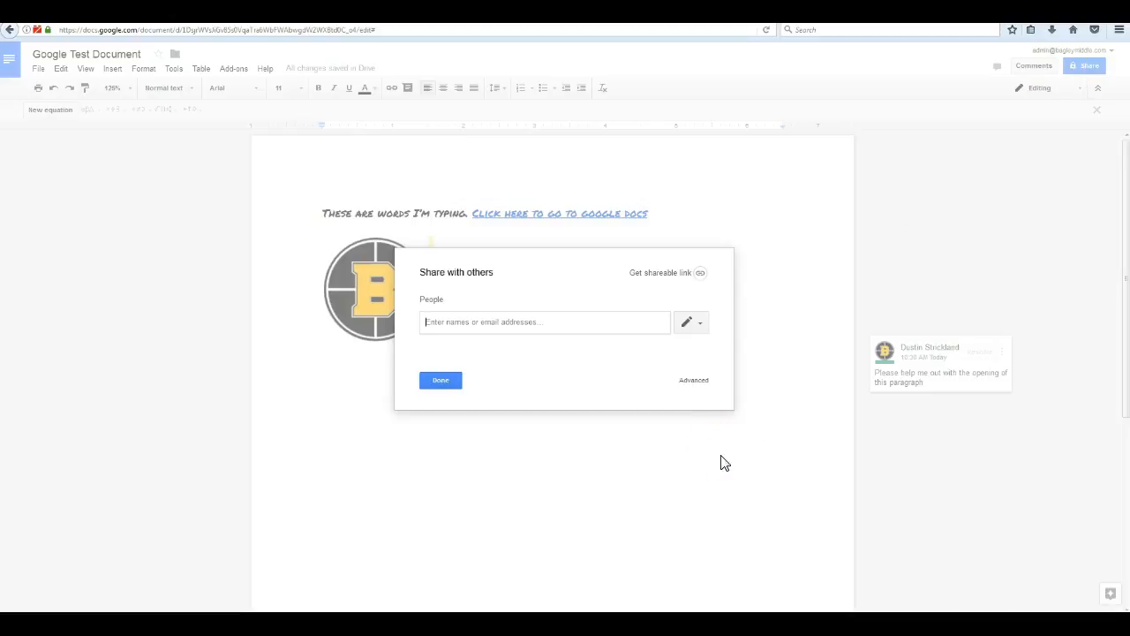
pyautogui.click(539, 322)
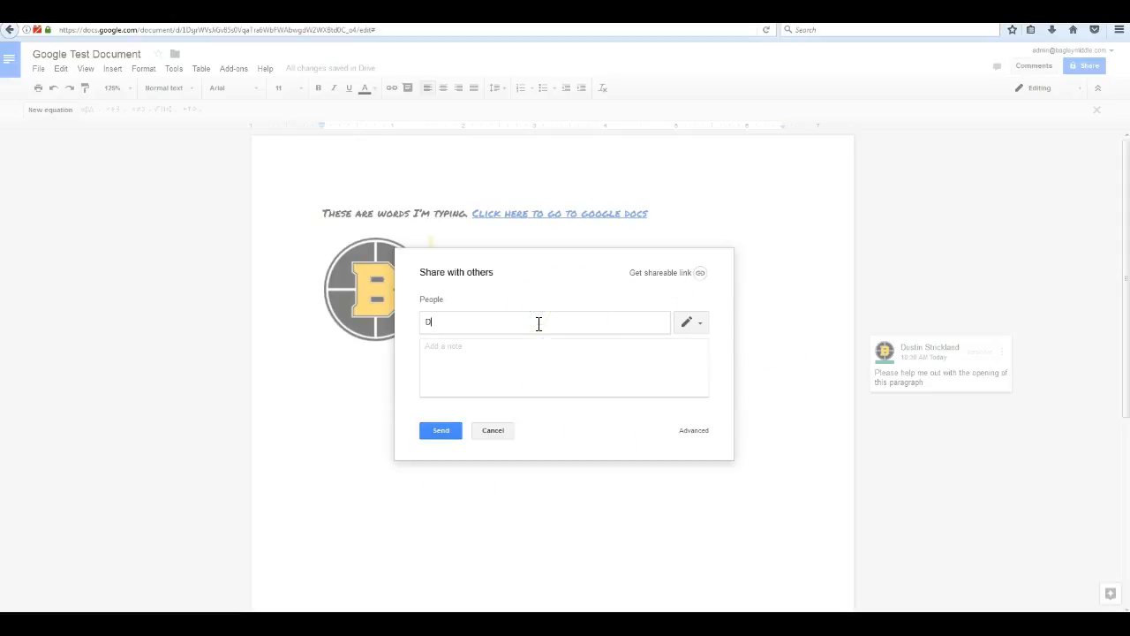
pyautogui.click(702, 324)
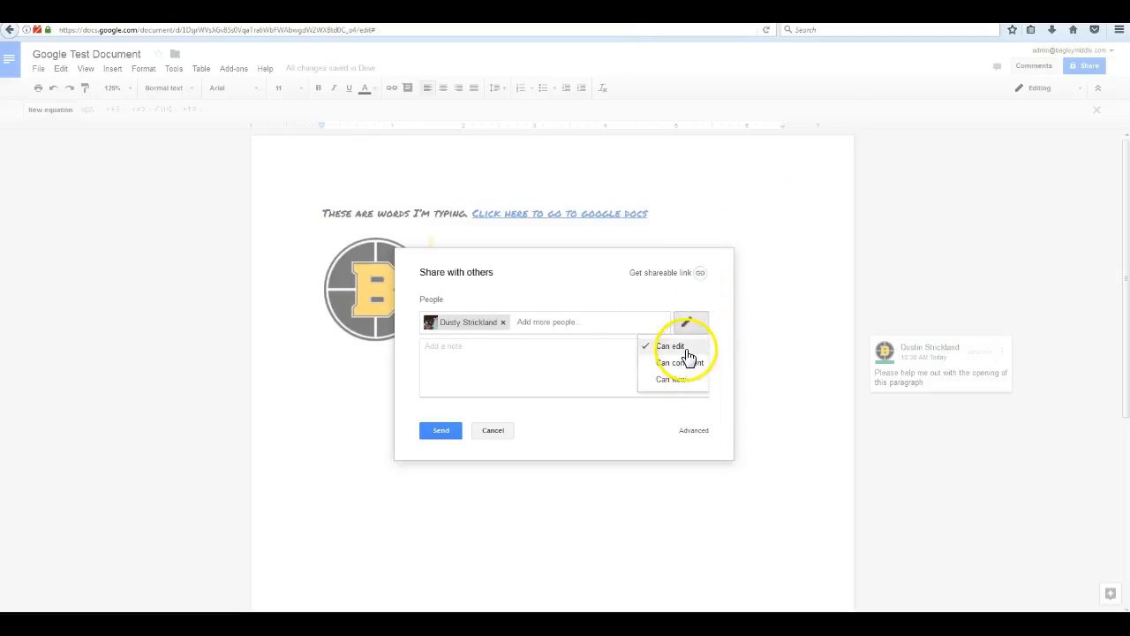
# Try Can comment and Can view, then set the collaborator's access to Can edit.
pyautogui.click(681, 362)
pyautogui.click(703, 326)
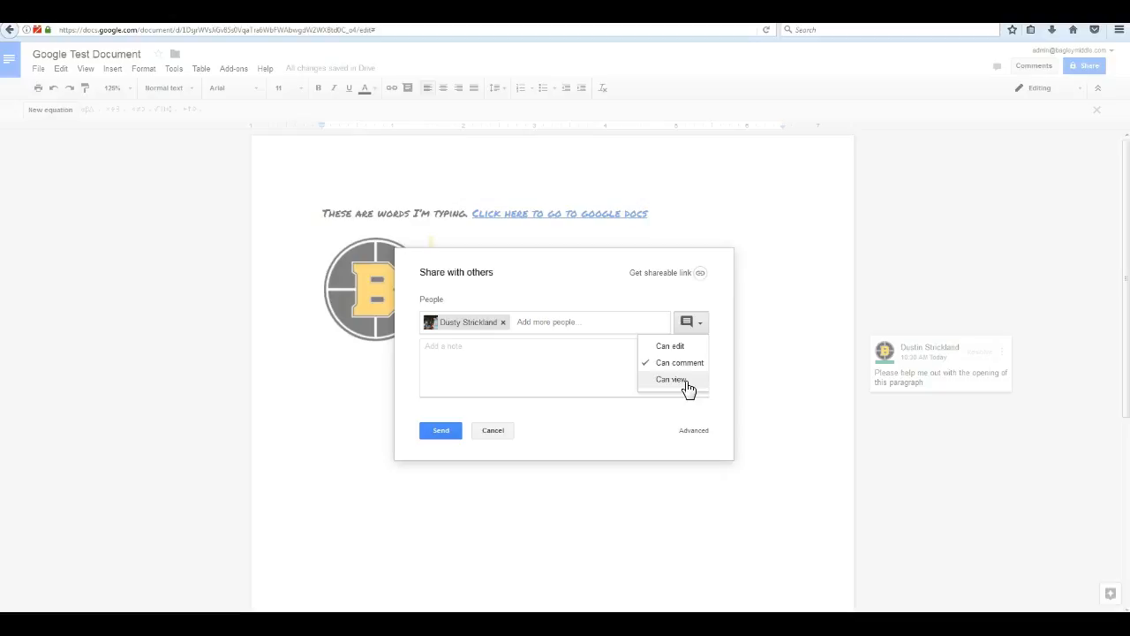
pyautogui.click(681, 347)
pyautogui.click(696, 321)
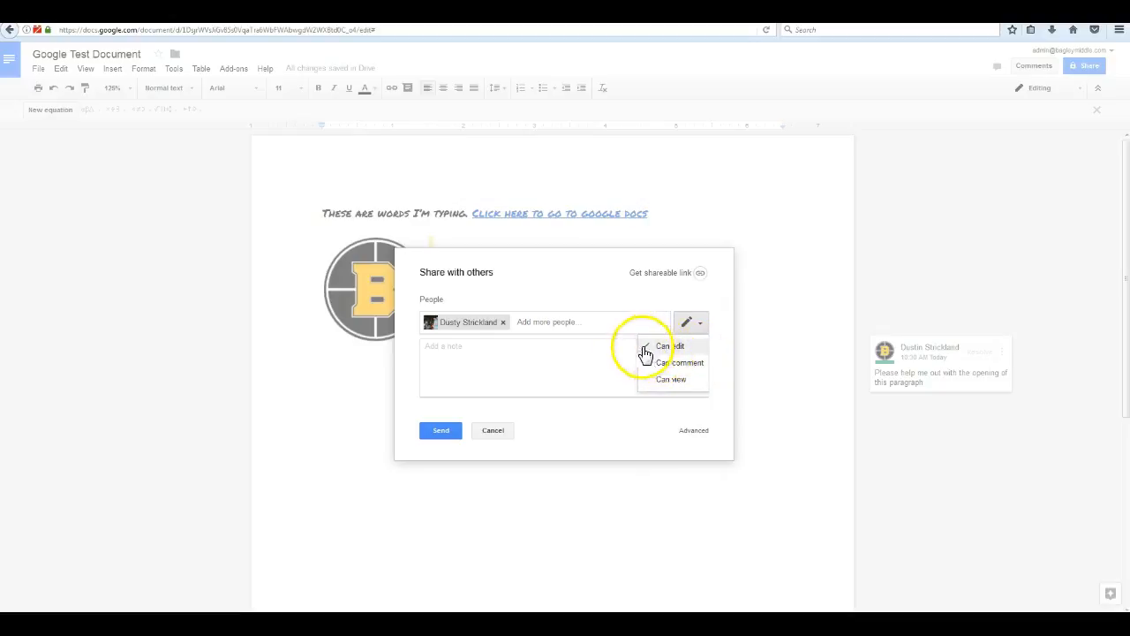
pyautogui.click(697, 362)
pyautogui.click(696, 323)
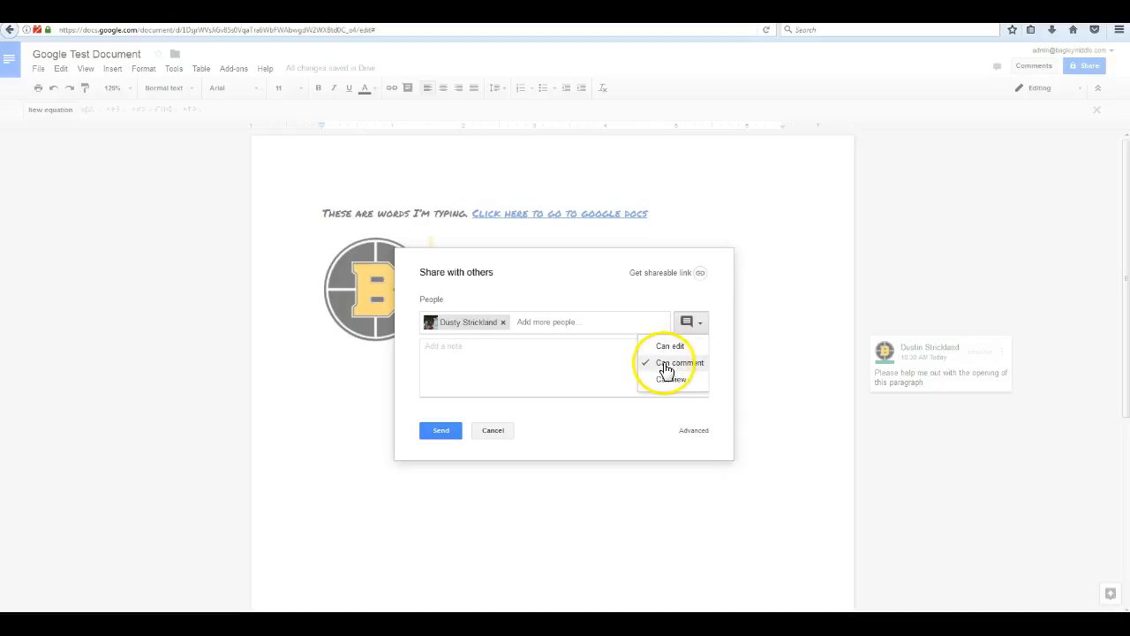
pyautogui.click(665, 382)
pyautogui.click(703, 334)
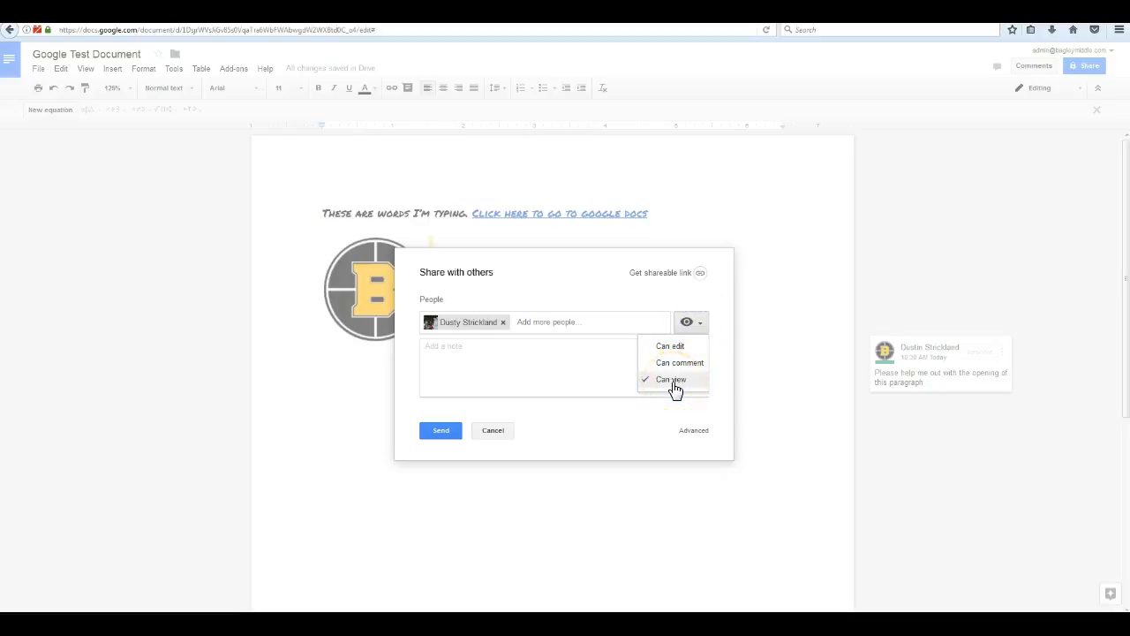
pyautogui.click(668, 345)
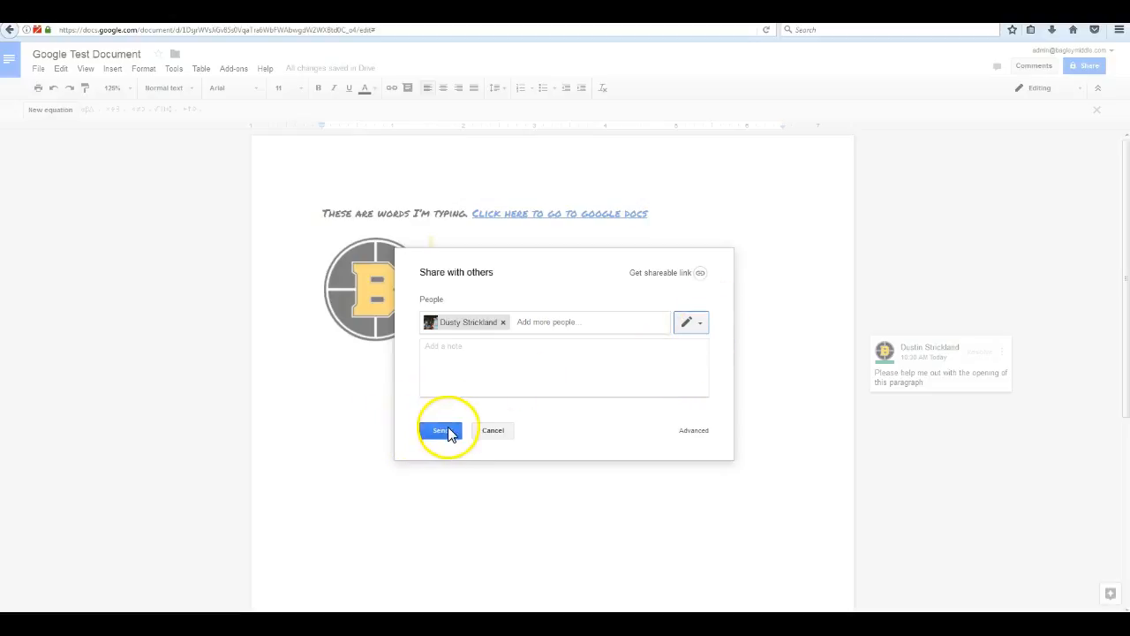
# Send the edit invitation and confirm sharing with someone outside the organization.
pyautogui.click(441, 437)
pyautogui.click(451, 430)
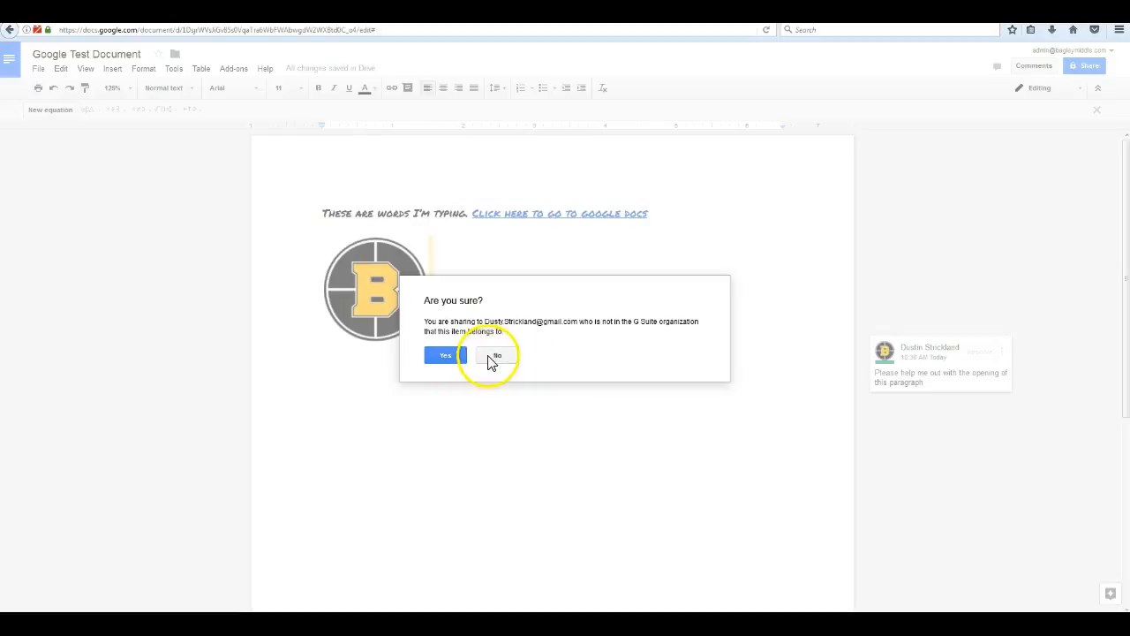
pyautogui.click(435, 364)
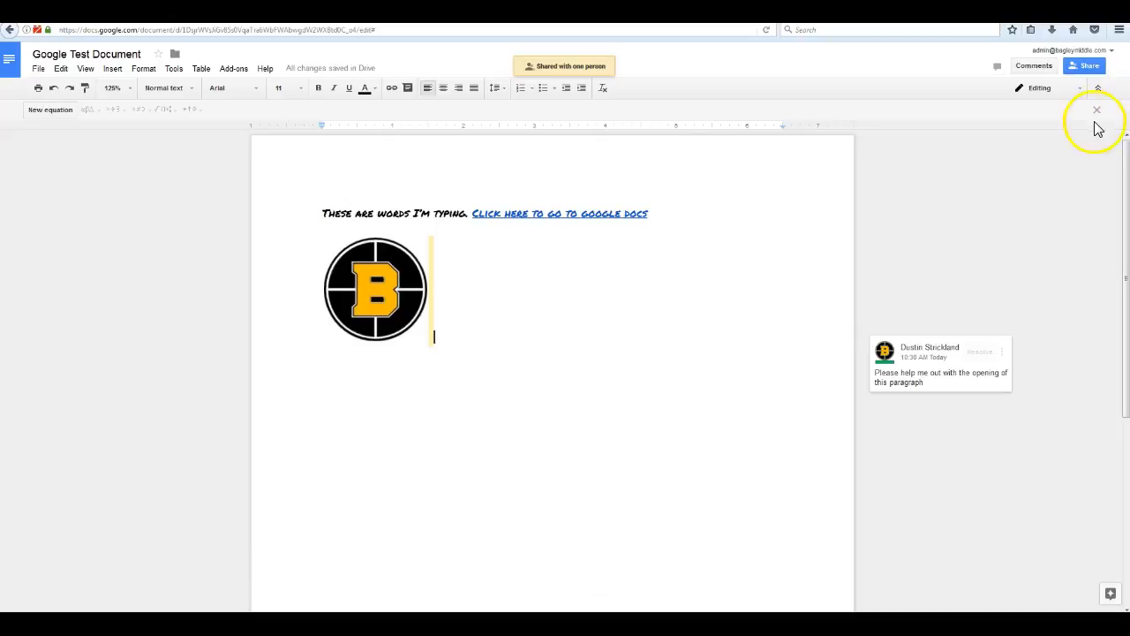
pyautogui.click(1092, 69)
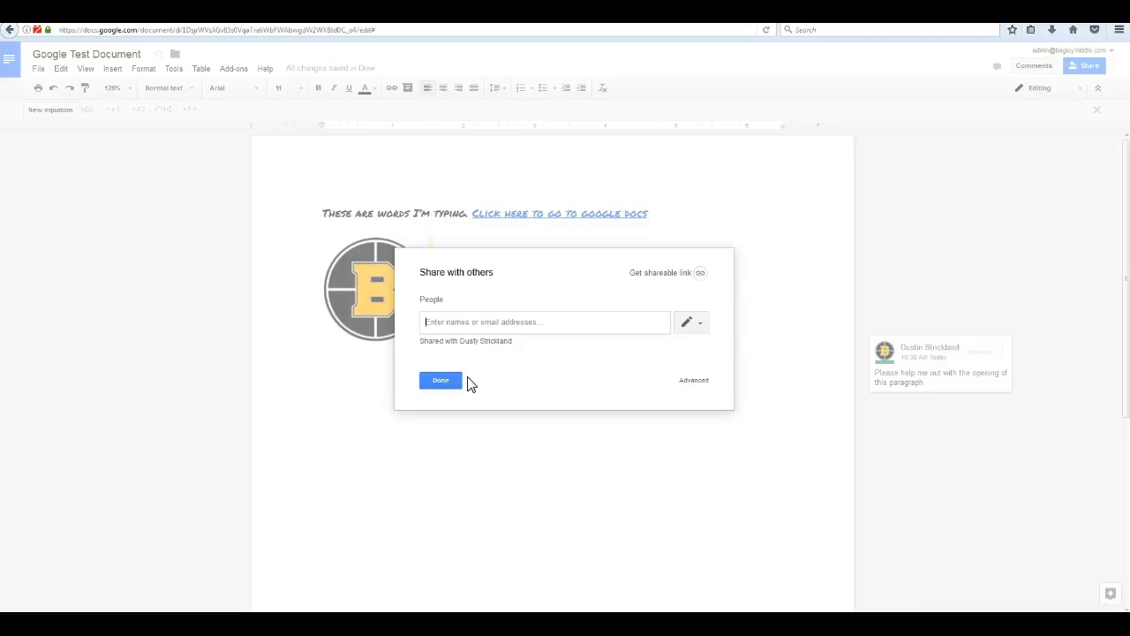
# Dismiss the Share with others dialog with Done to return to the Google Test Document.
pyautogui.click(439, 384)
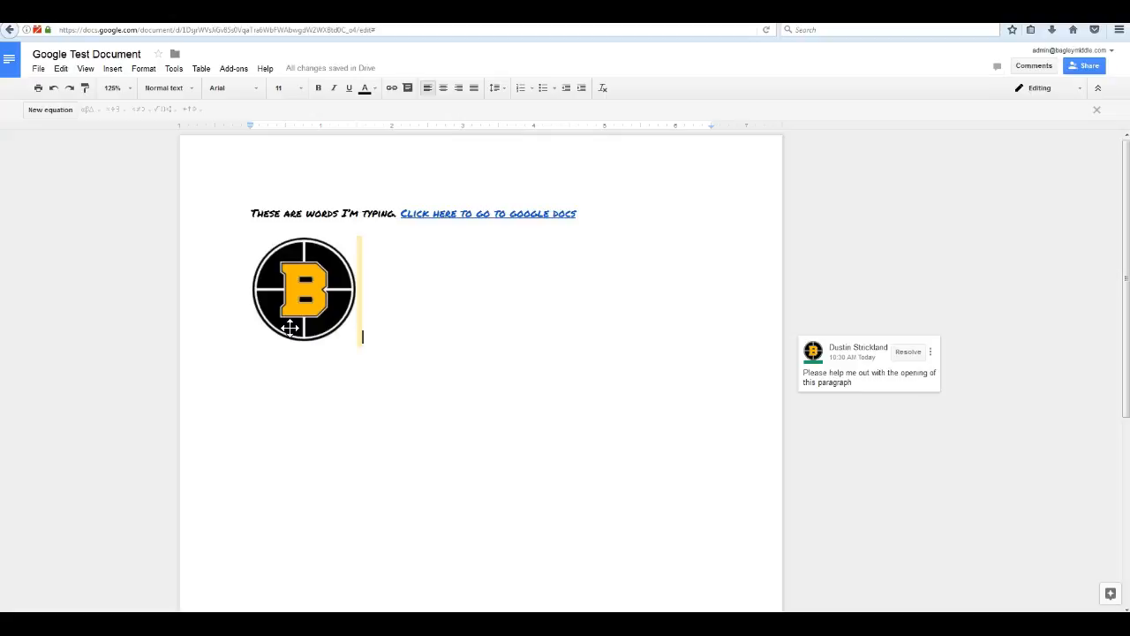
pyautogui.click(39, 71)
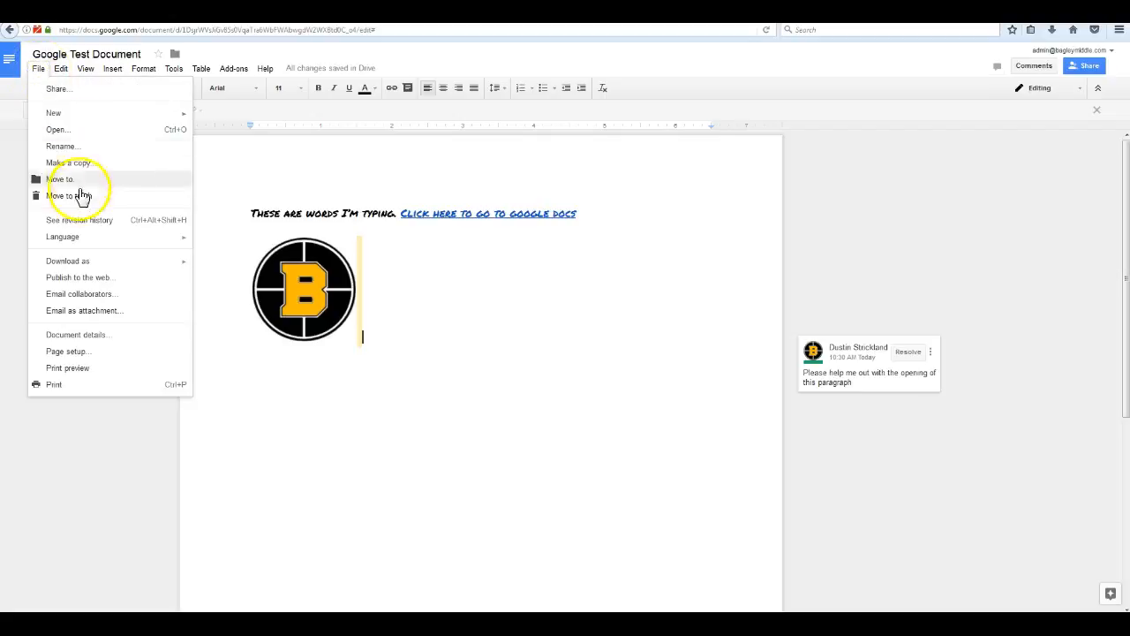
pyautogui.click(83, 223)
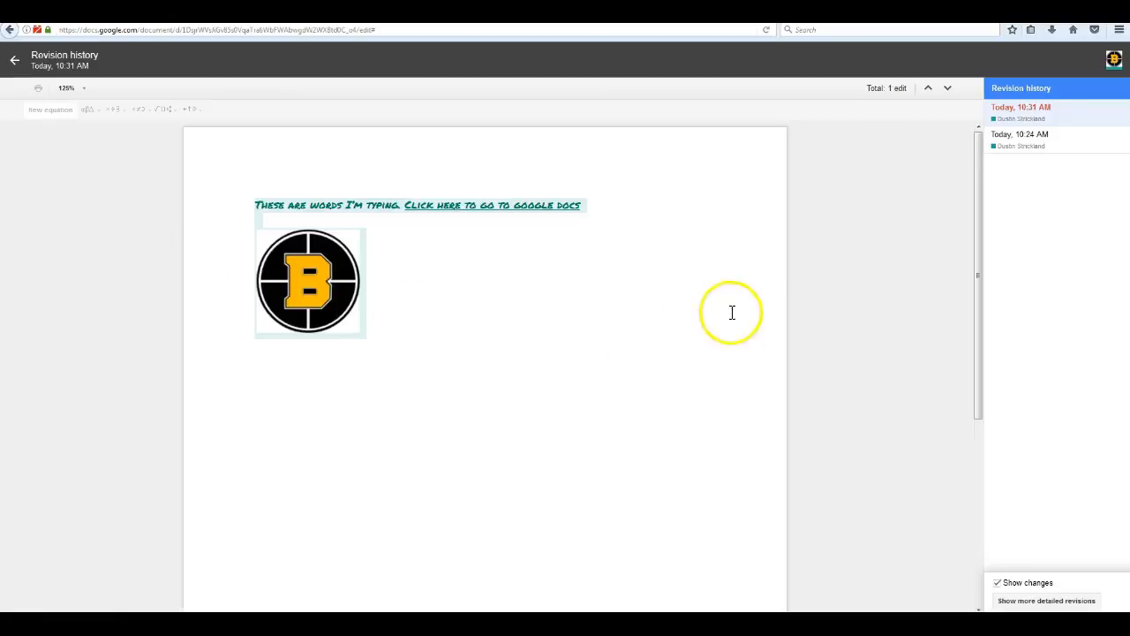
pyautogui.click(1024, 144)
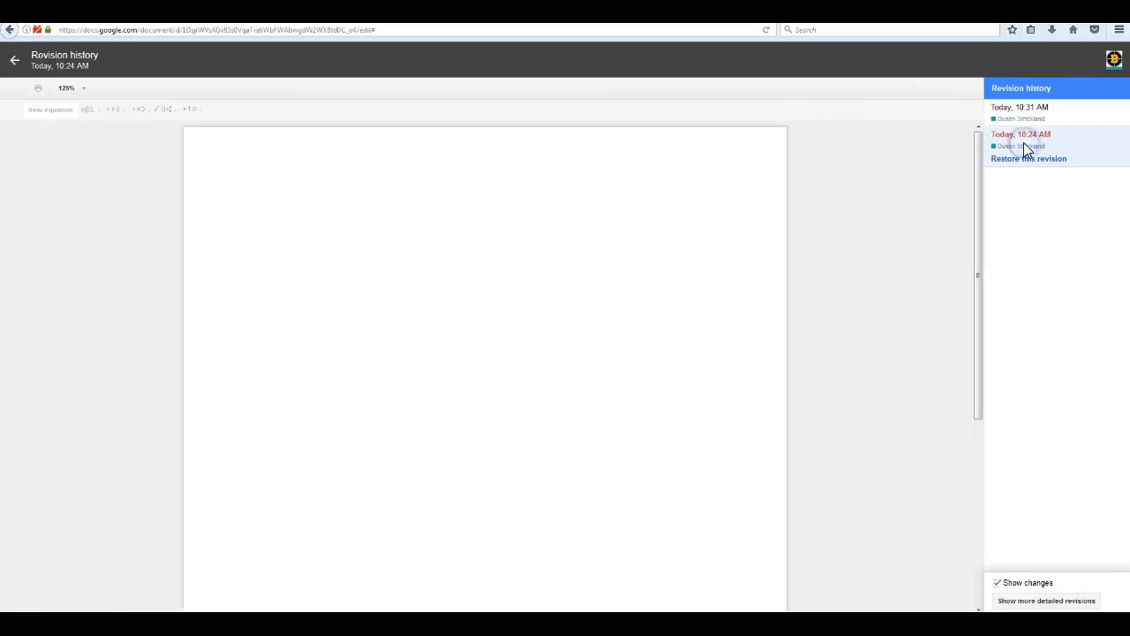
pyautogui.click(1037, 114)
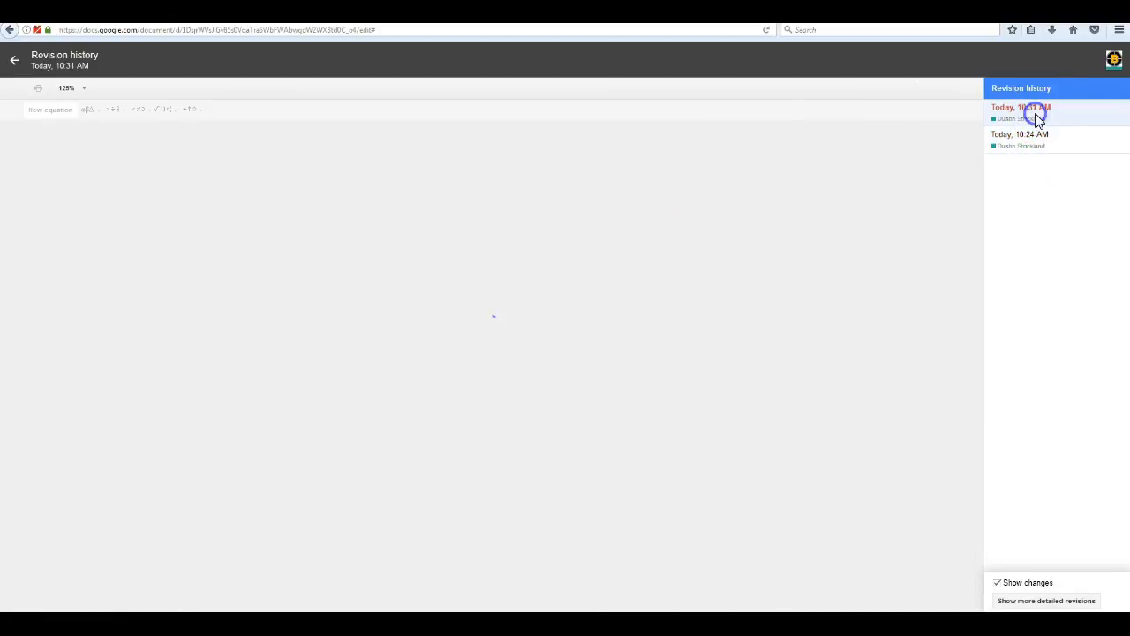
pyautogui.click(1029, 143)
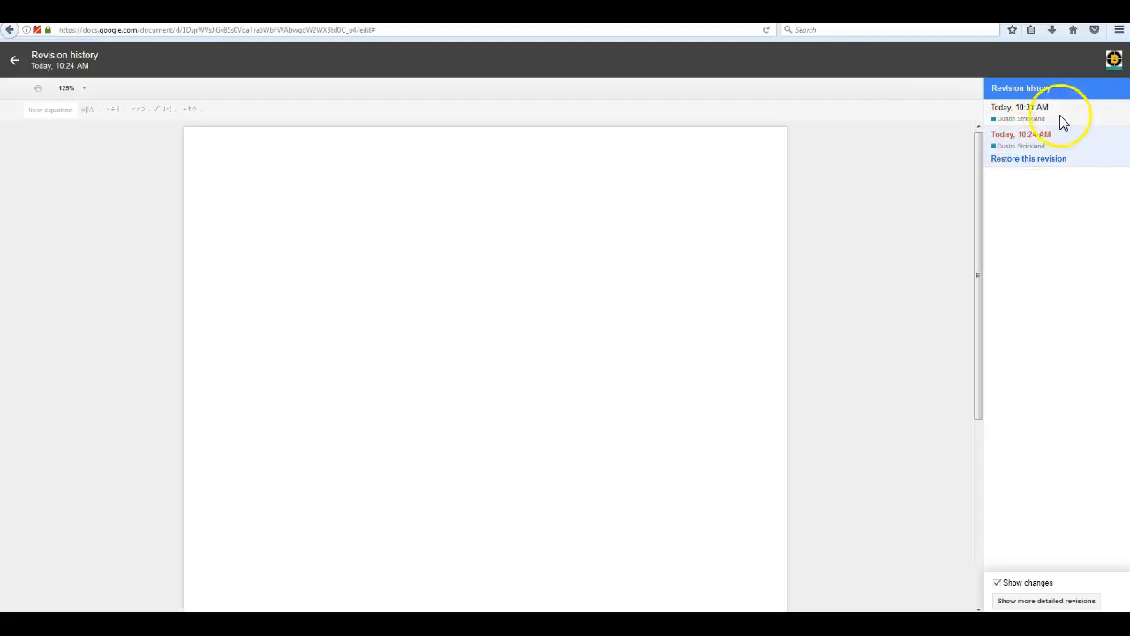
pyautogui.click(1055, 114)
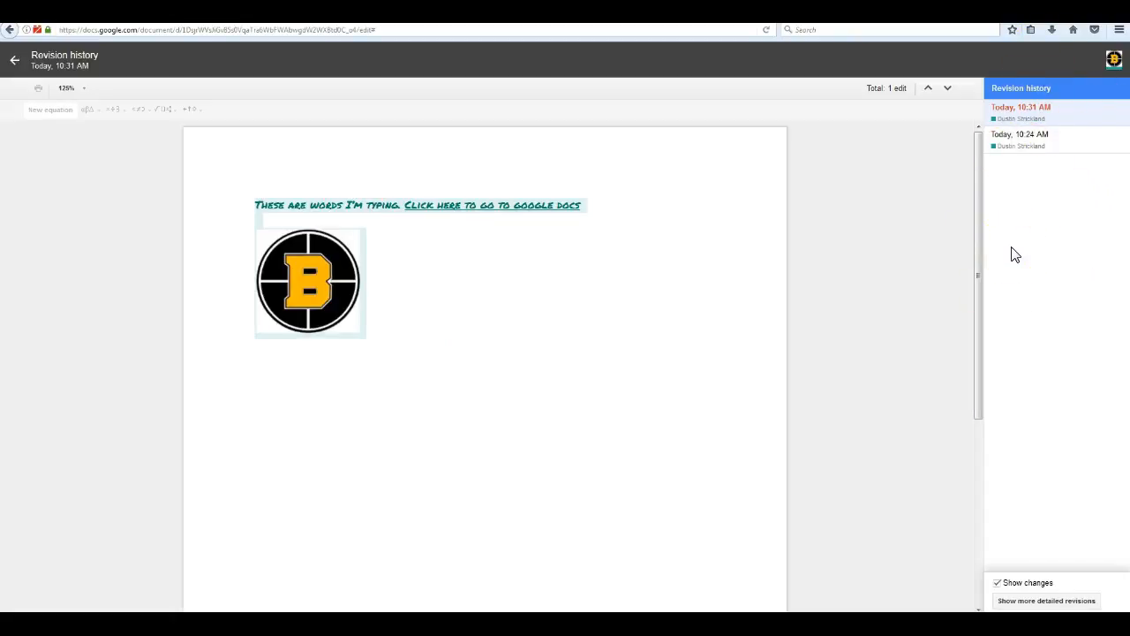
pyautogui.click(1027, 142)
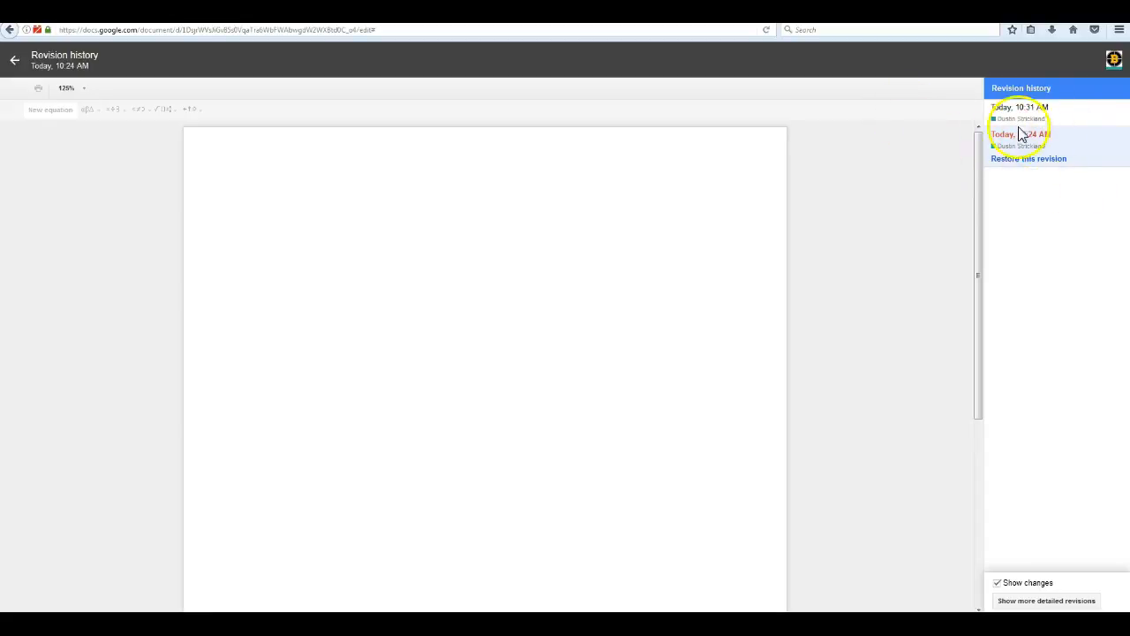
pyautogui.click(1027, 110)
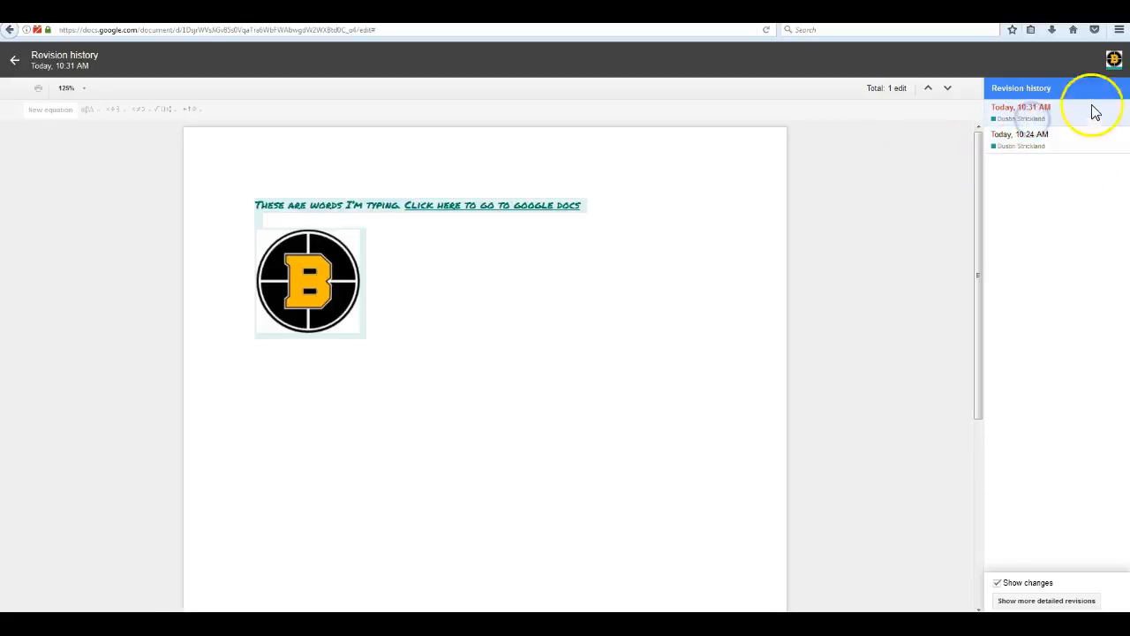
pyautogui.click(1032, 143)
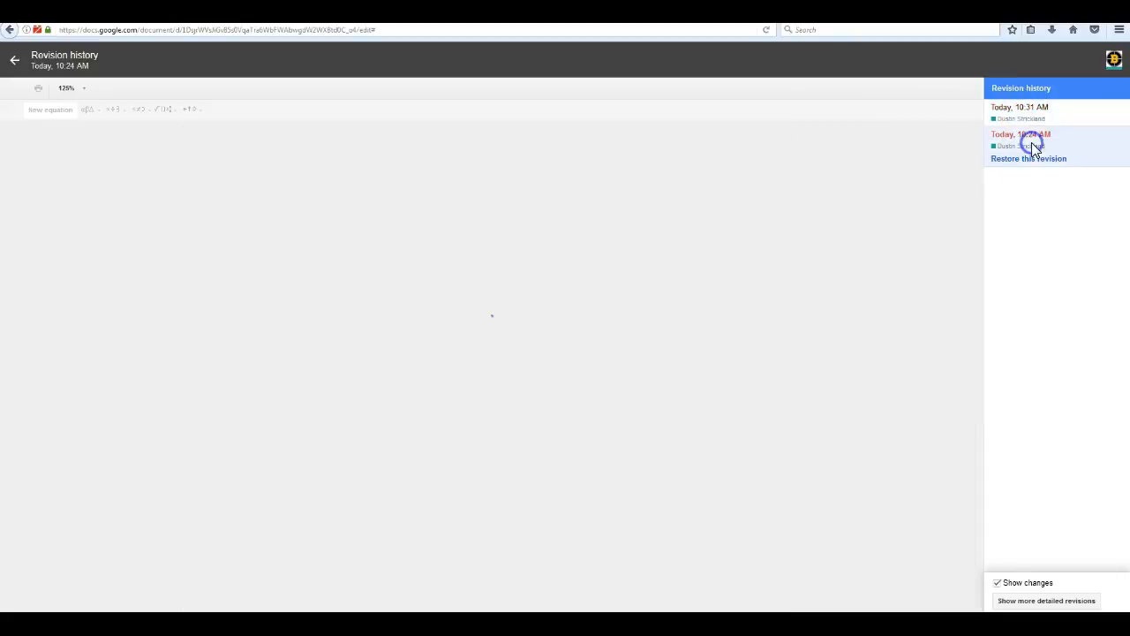
pyautogui.click(1022, 113)
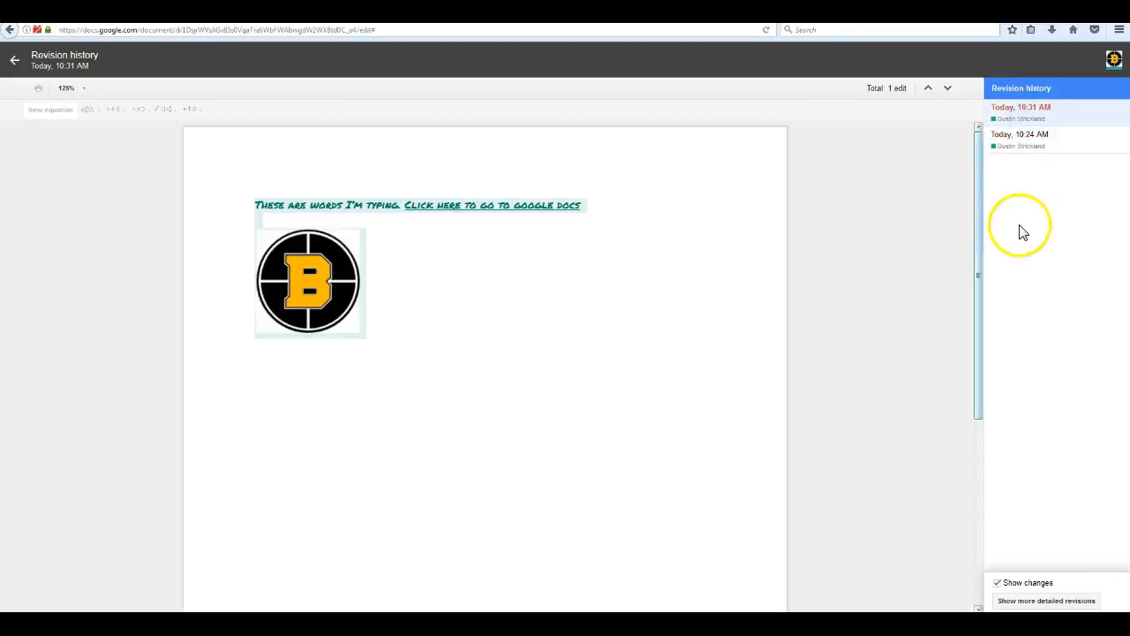
pyautogui.click(1020, 143)
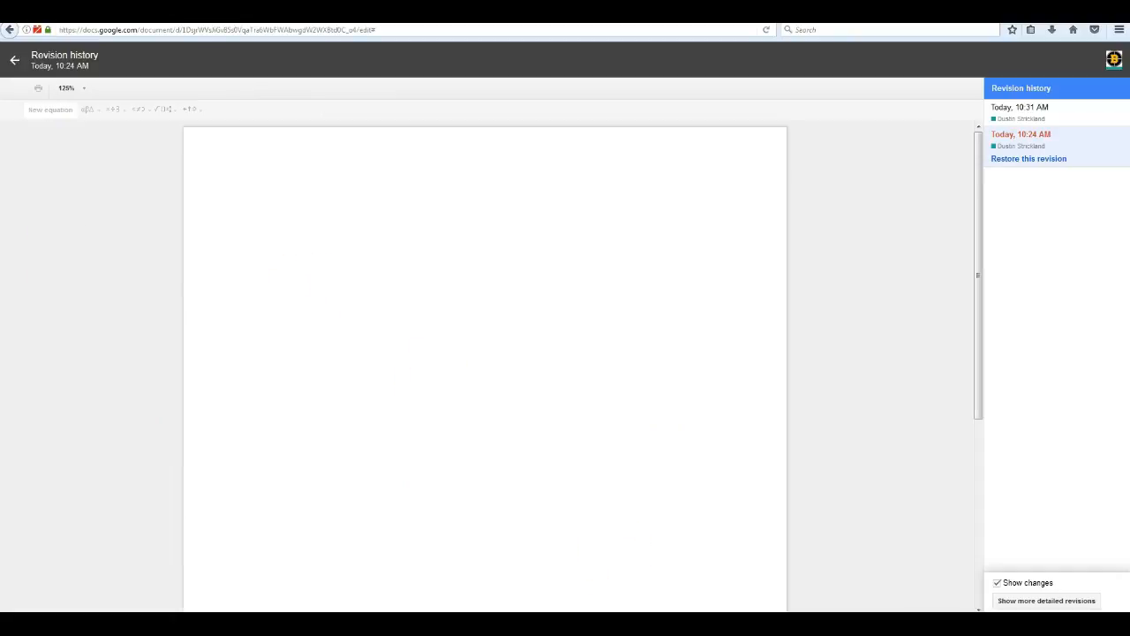
pyautogui.click(14, 59)
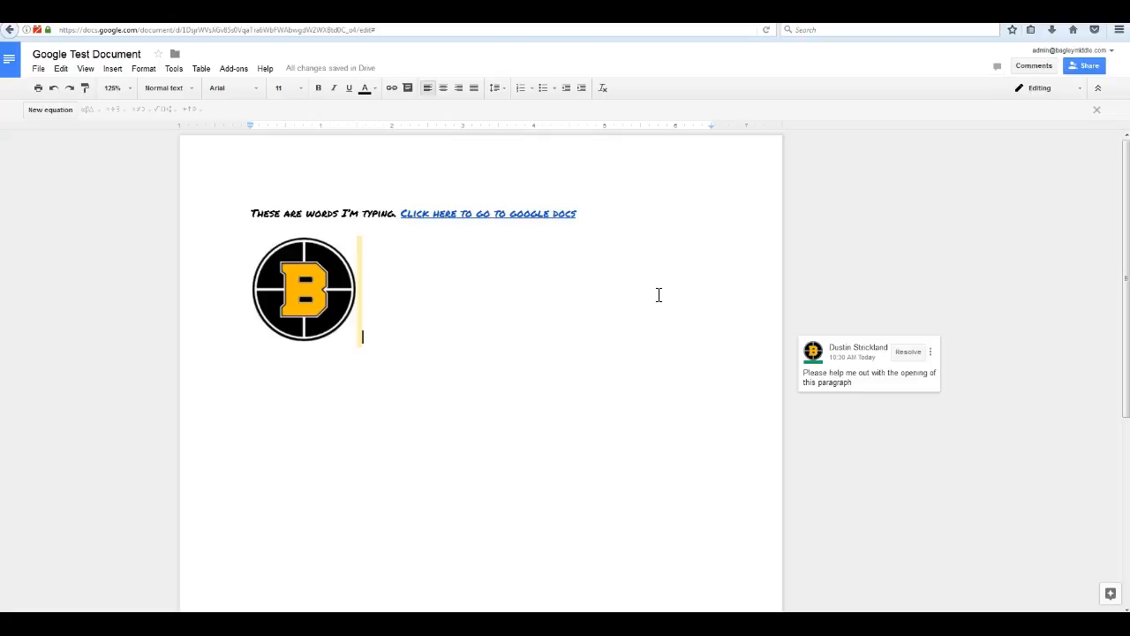
pyautogui.click(38, 68)
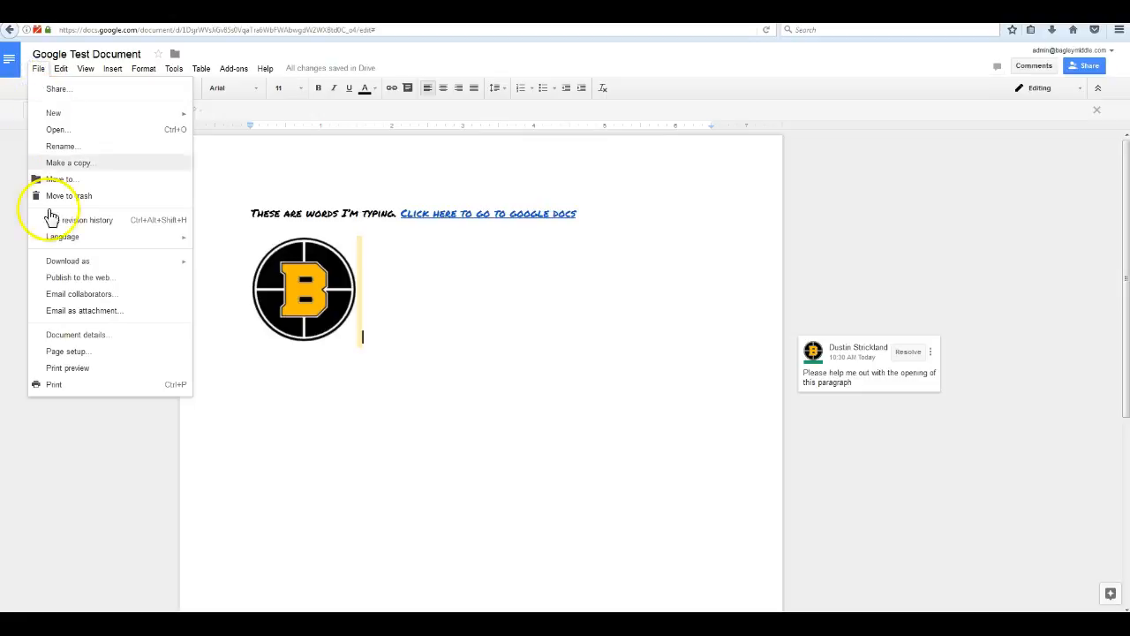
pyautogui.click(58, 384)
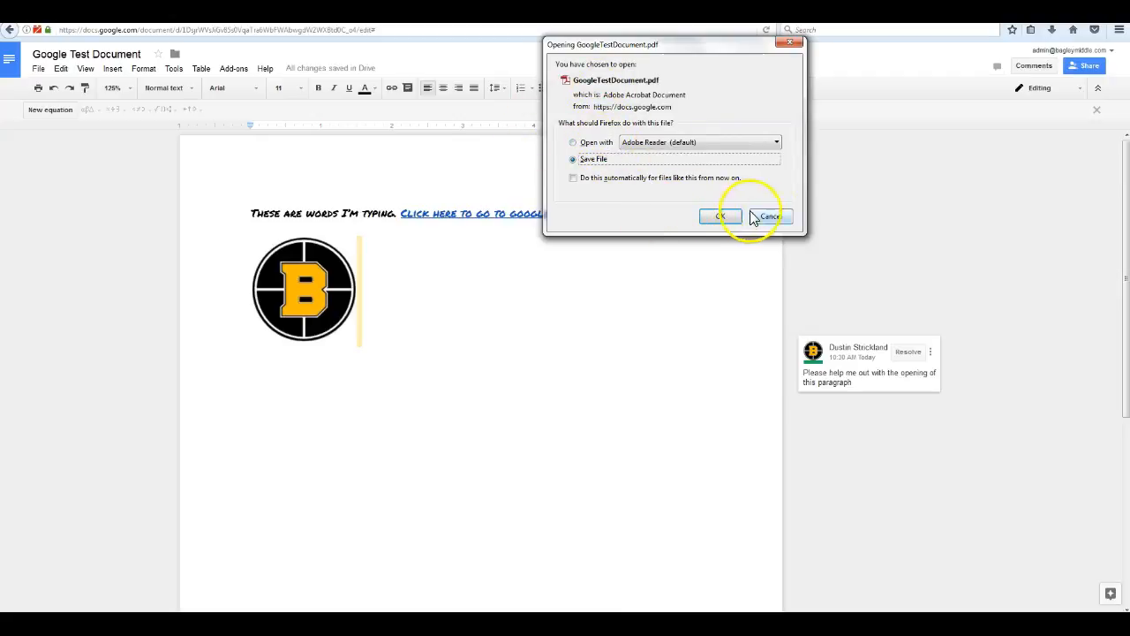
pyautogui.click(785, 219)
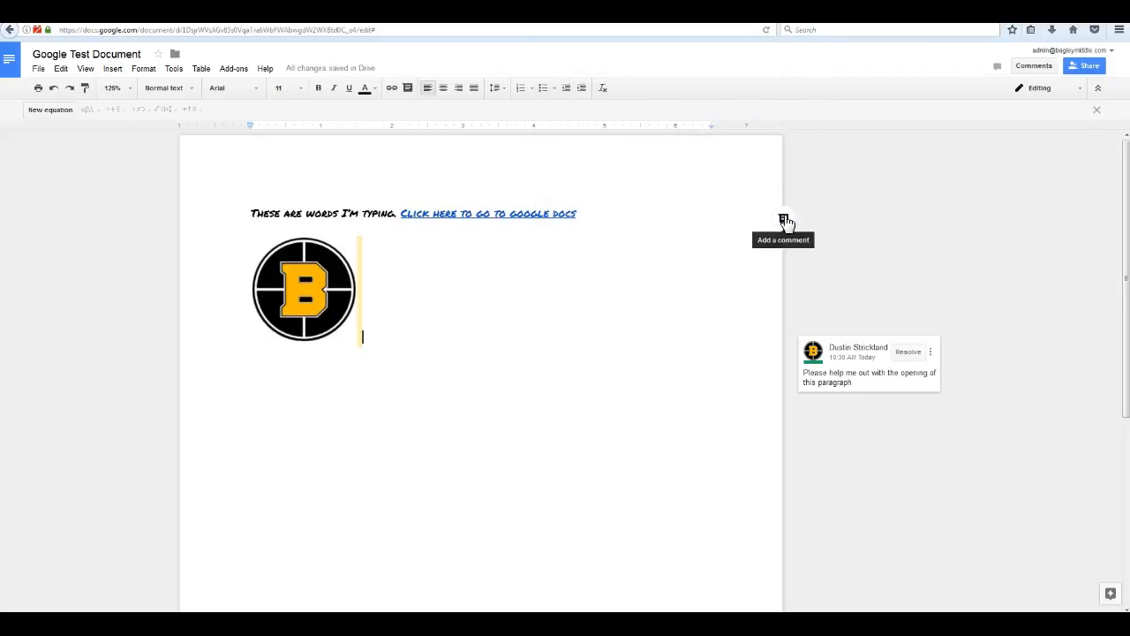
# Show the File menu's Download as submenu to view the available export formats.
pyautogui.click(39, 69)
pyautogui.click(113, 263)
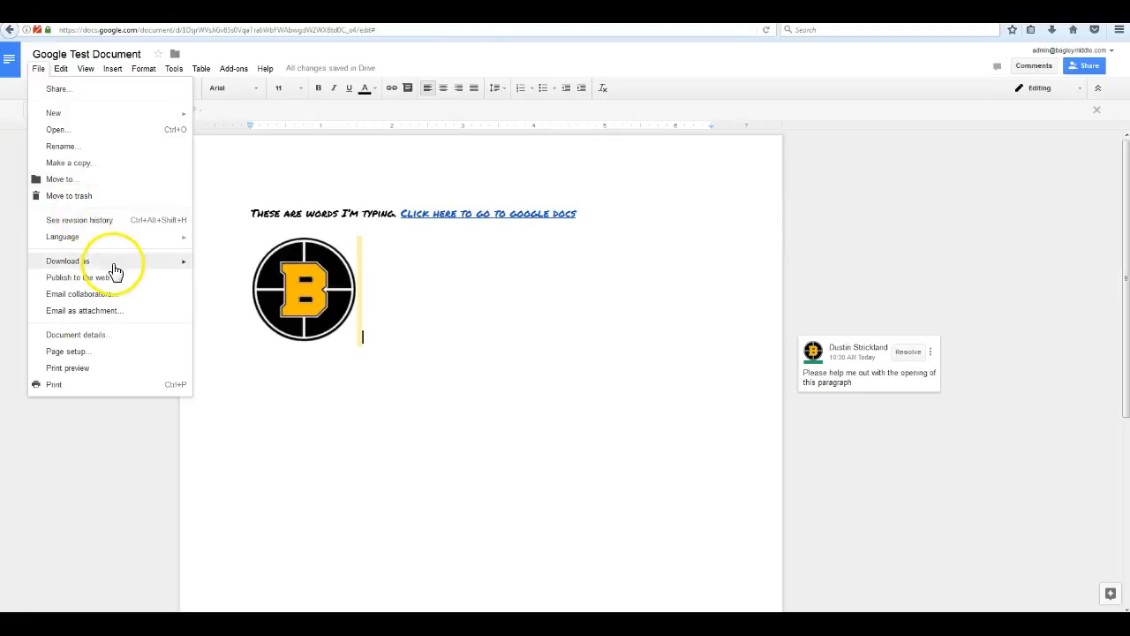
pyautogui.click(219, 266)
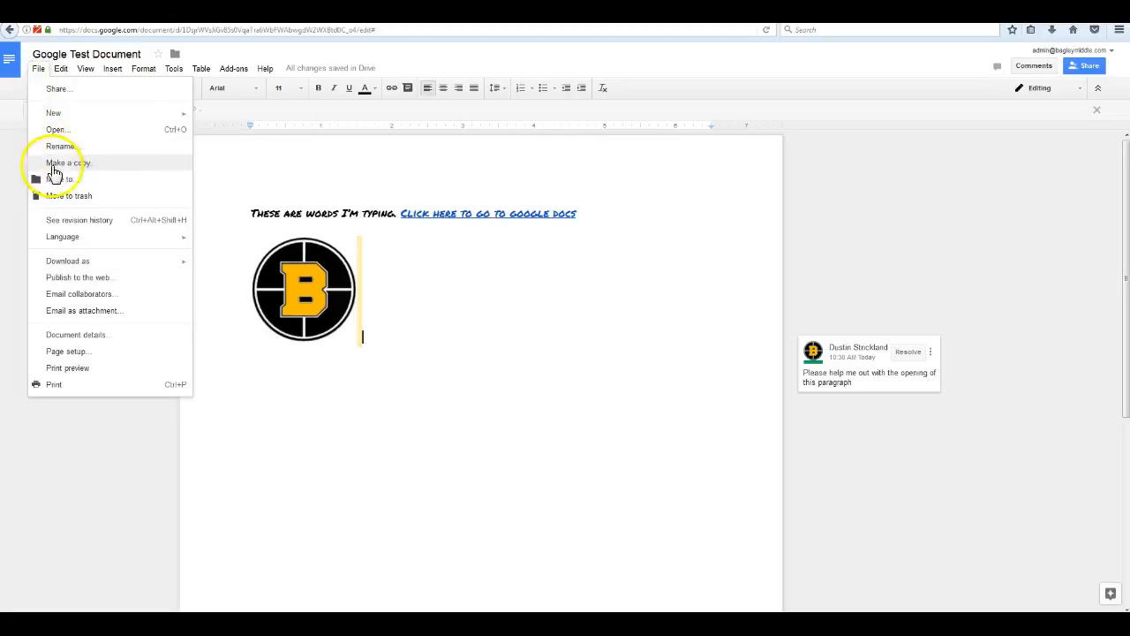
# Start a copy with File > Make a copy, browse the folder picker, then cancel the copy.
pyautogui.click(95, 167)
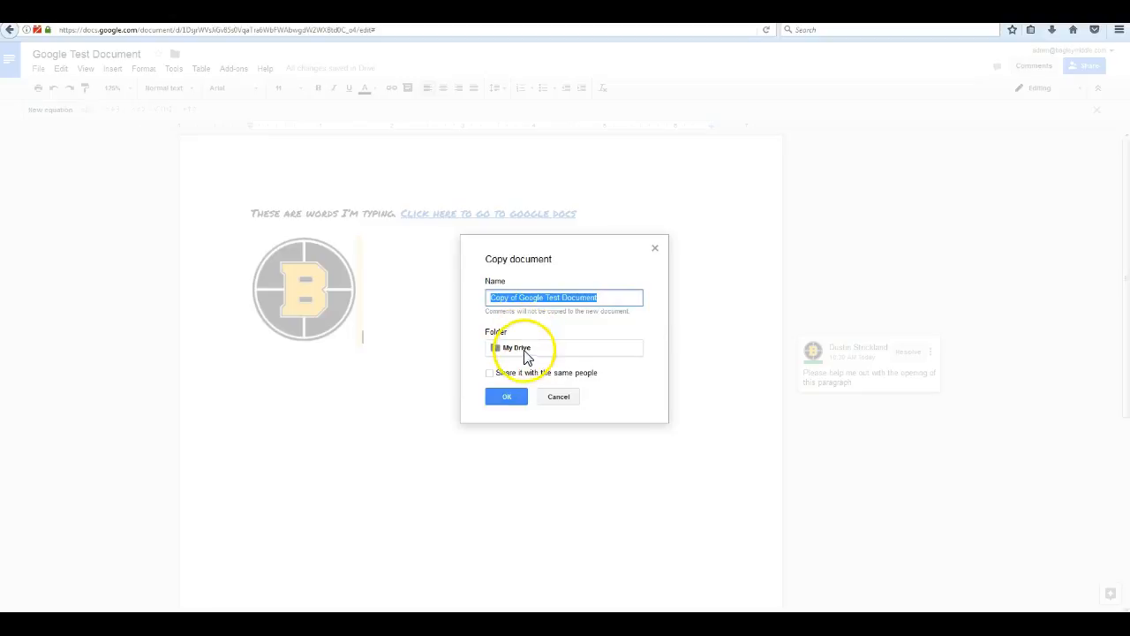
pyautogui.click(575, 350)
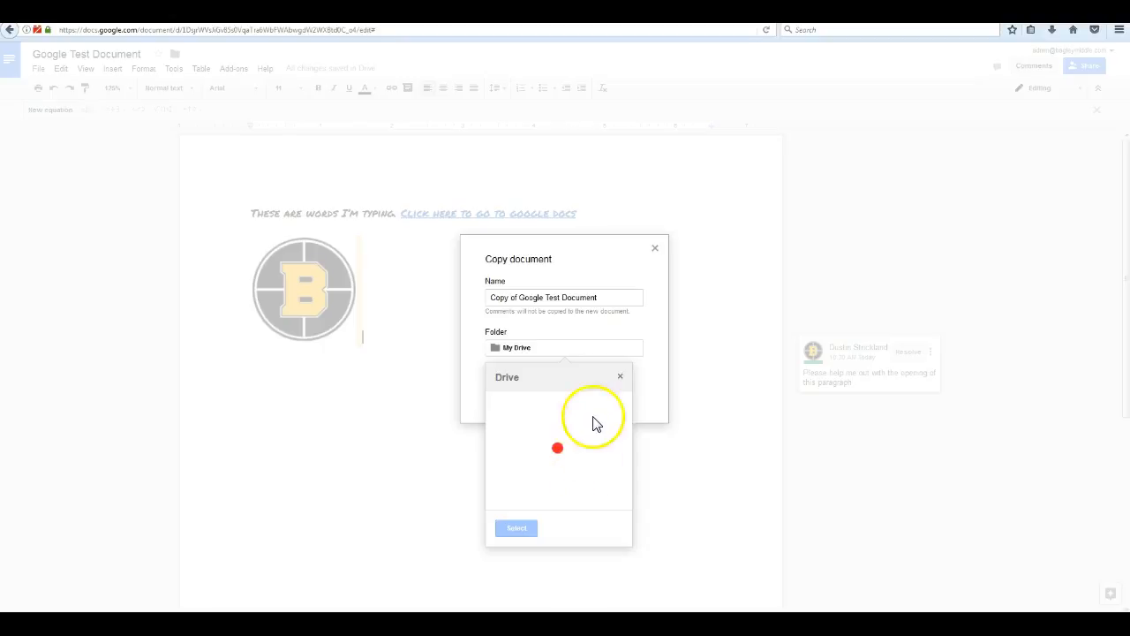
pyautogui.click(622, 380)
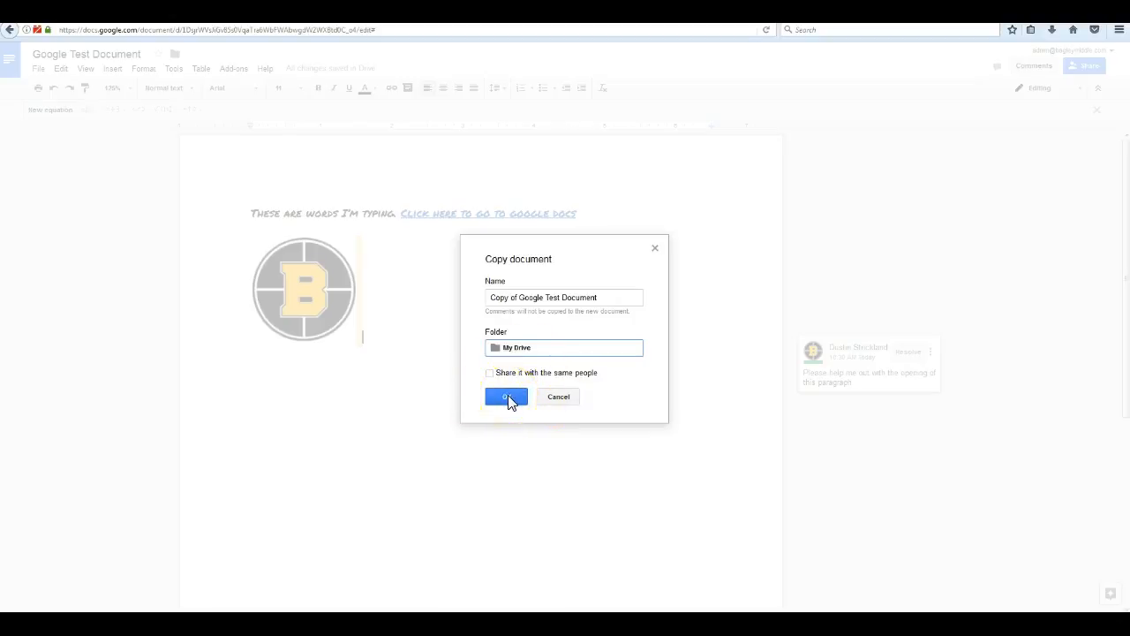
pyautogui.click(569, 398)
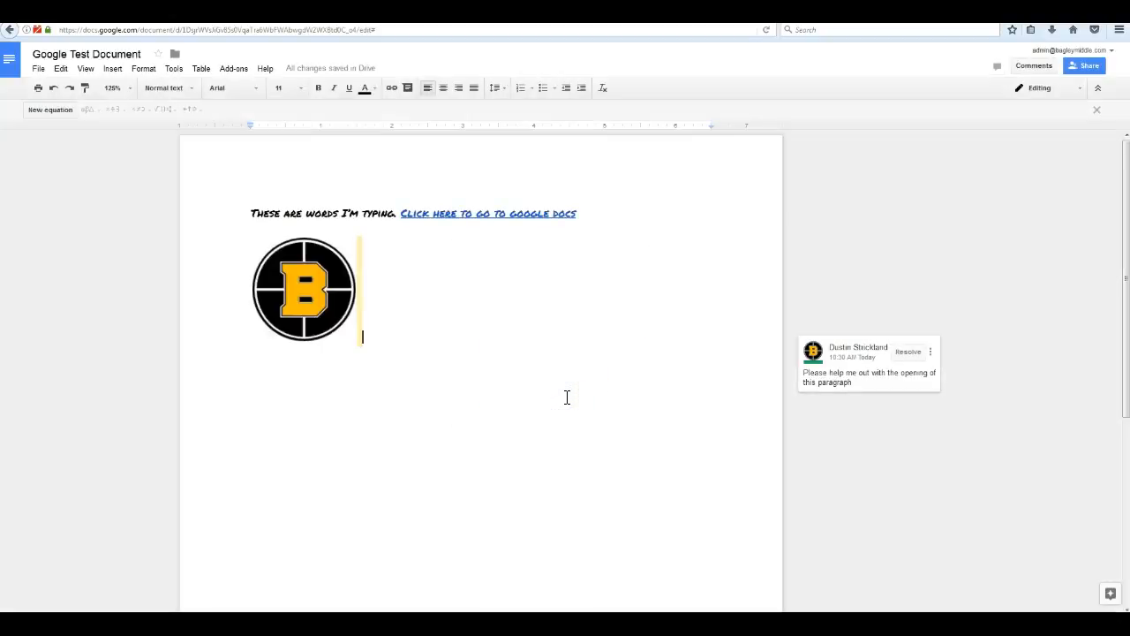
# Open the Email as attachment dialog from the File menu, preset to PDF with subject Google Test Document.
pyautogui.click(39, 69)
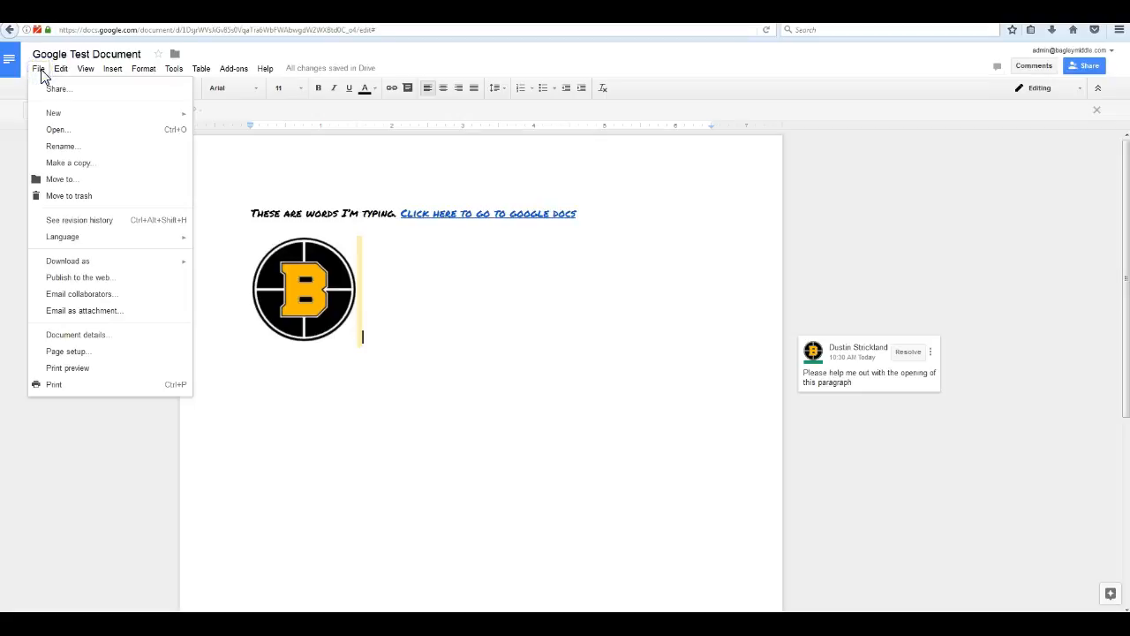
pyautogui.click(89, 315)
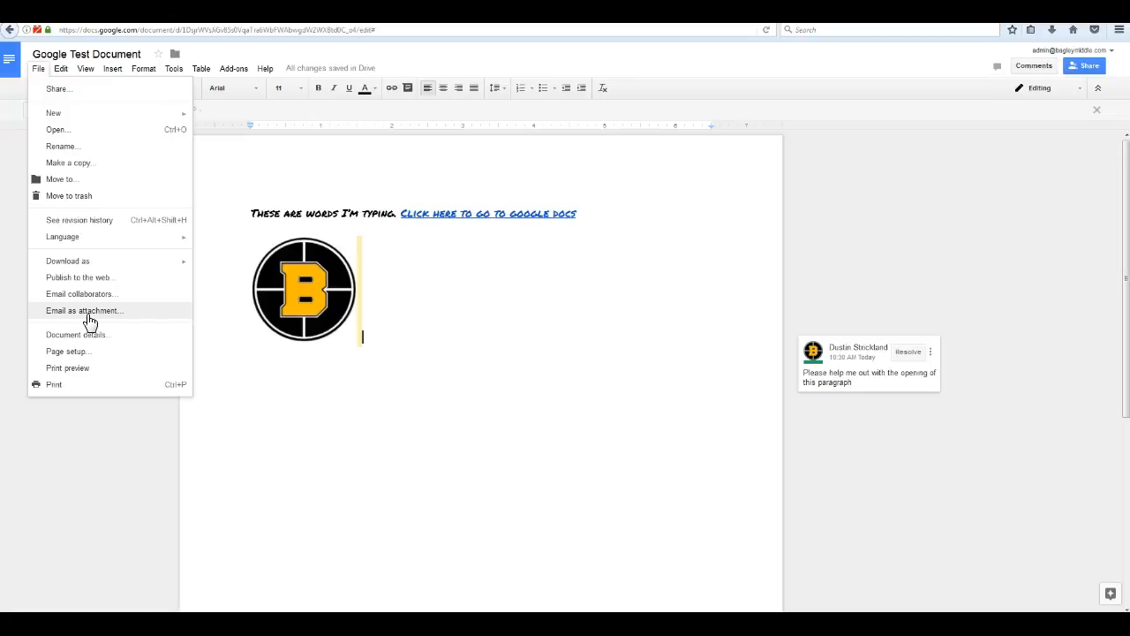
pyautogui.click(88, 315)
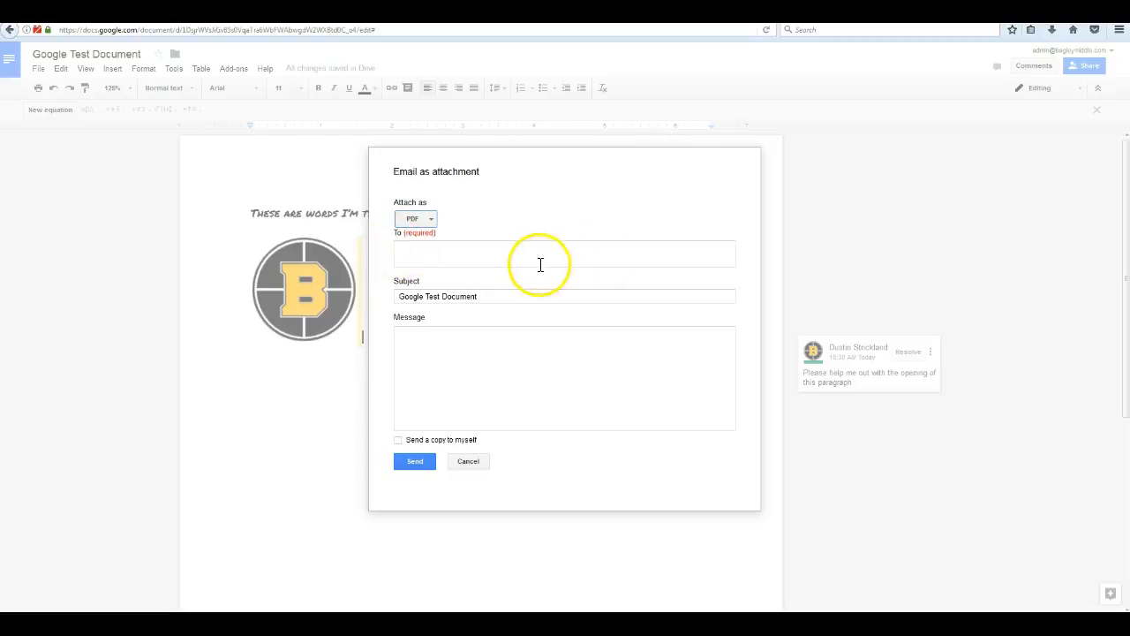
# Review the Attach as formats, keep PDF, and cancel the email without sending.
pyautogui.click(430, 219)
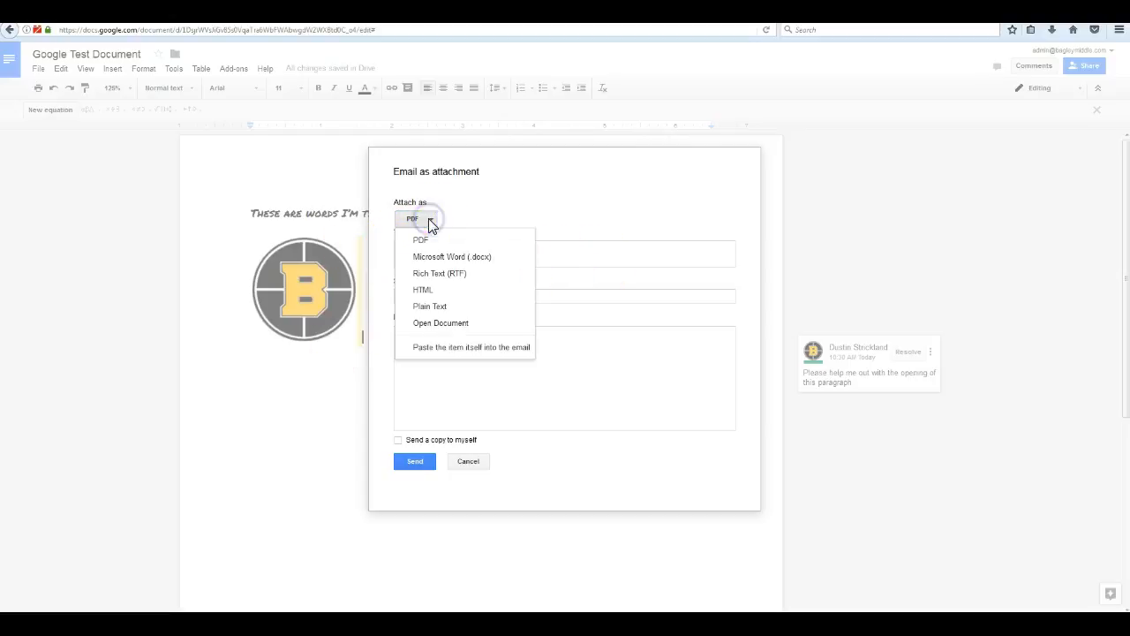
pyautogui.click(565, 185)
pyautogui.click(468, 461)
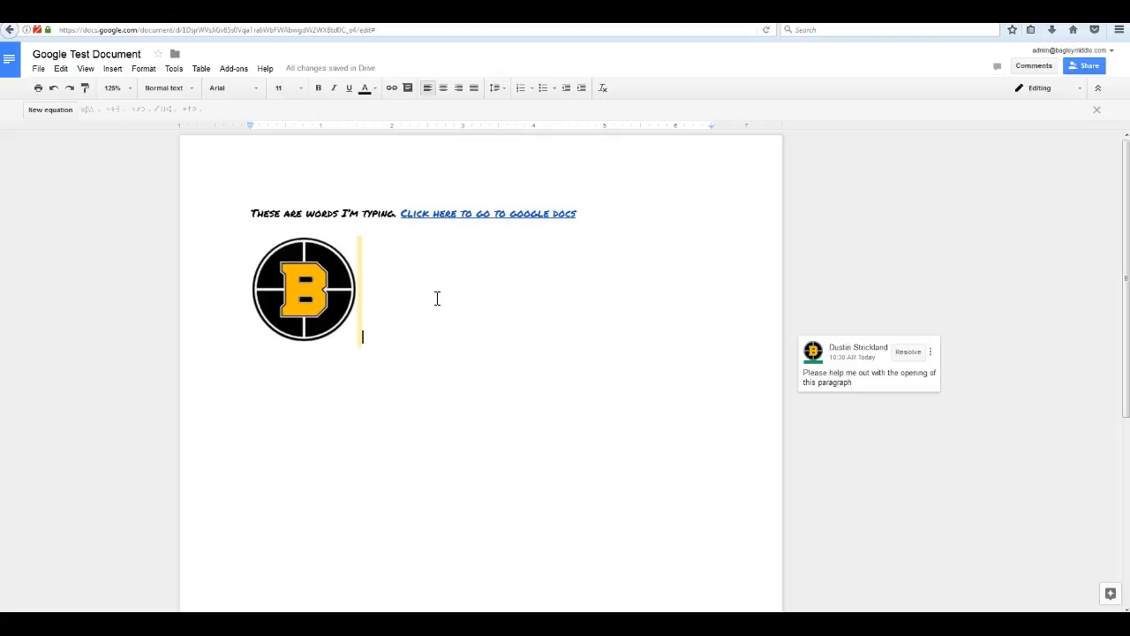
pyautogui.click(98, 525)
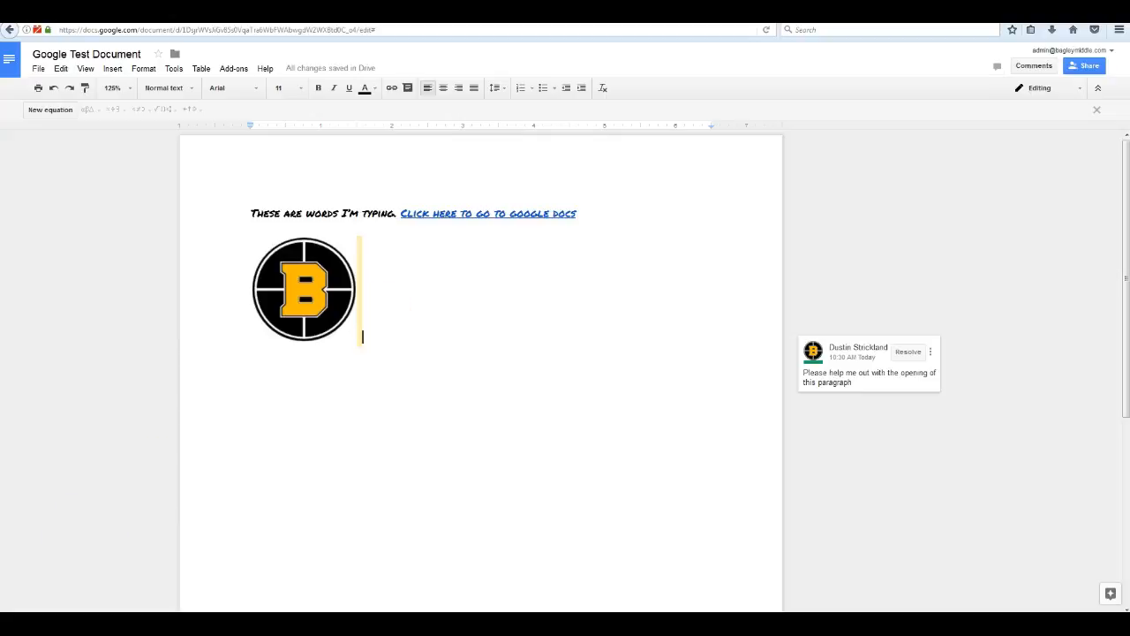